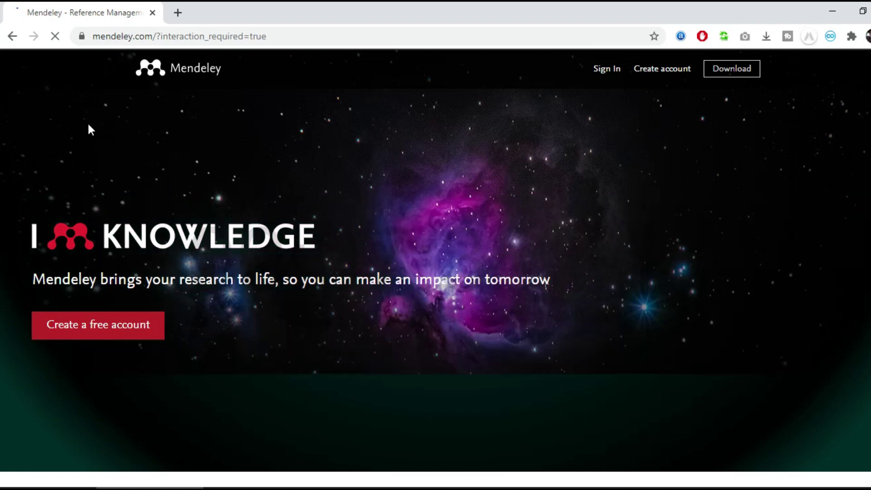
# Begin Mendeley's free-account sign-up from the home page's 'Create a free account' link.
pyautogui.scroll(-3, 161, 247)
pyautogui.scroll(3, 161, 248)
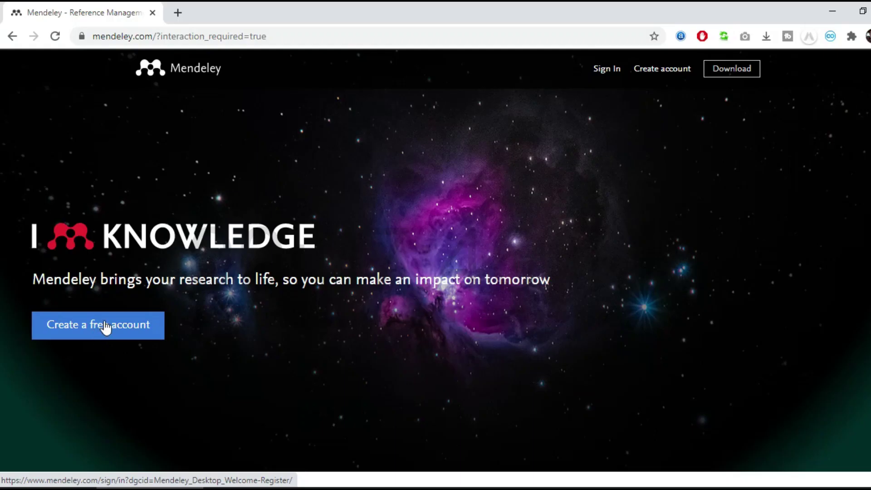
pyautogui.click(82, 335)
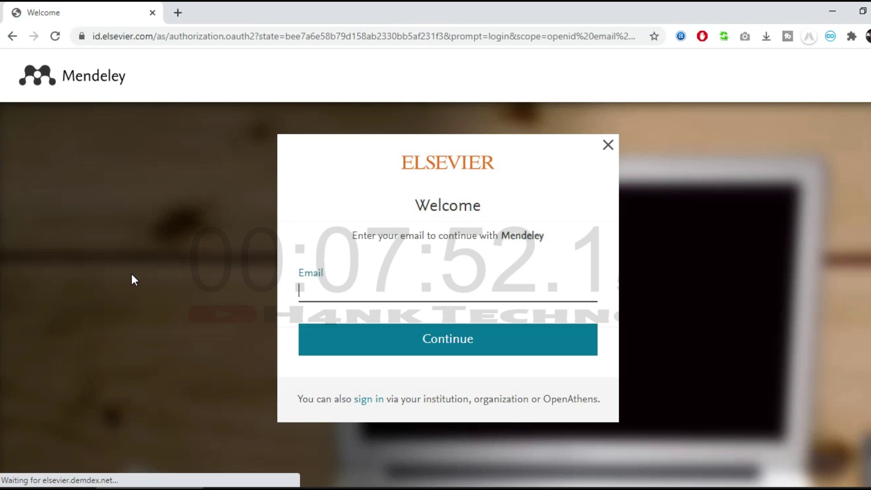
# Enter the account email address on the Elsevier welcome page and continue.
pyautogui.click(311, 287)
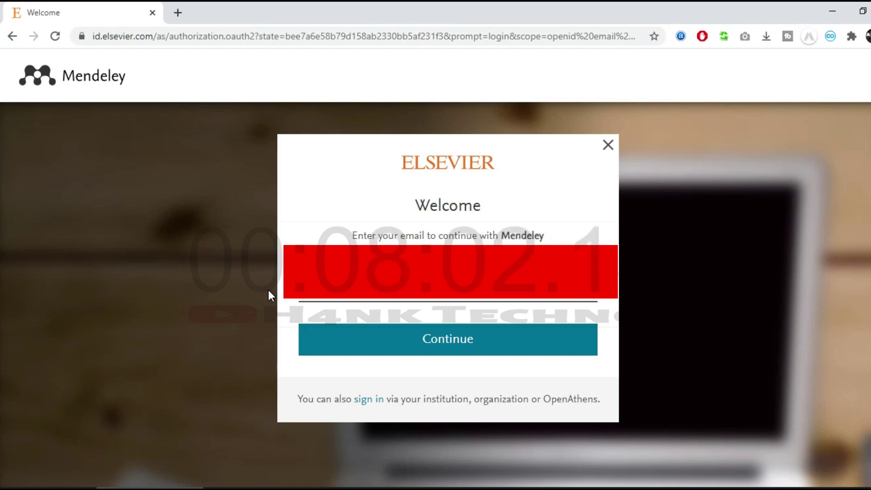
pyautogui.click(363, 339)
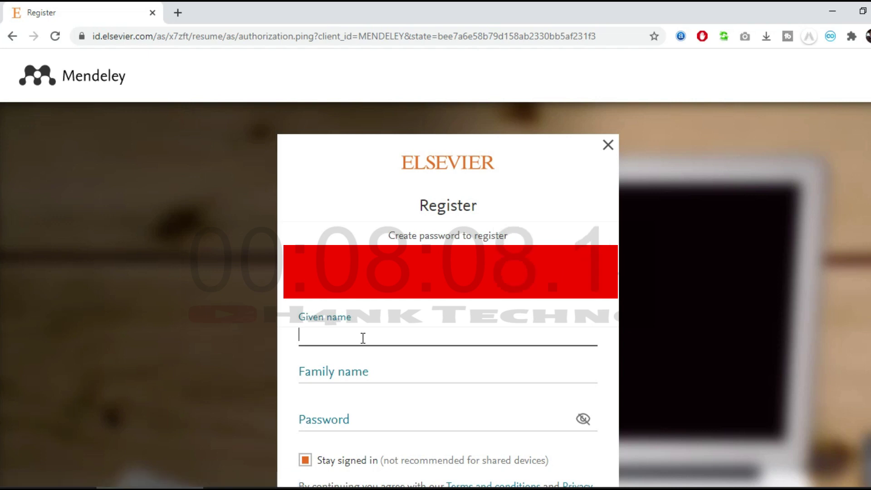
# Fill in the registrant's given name, family name and a password.
pyautogui.scroll(-2, 259, 334)
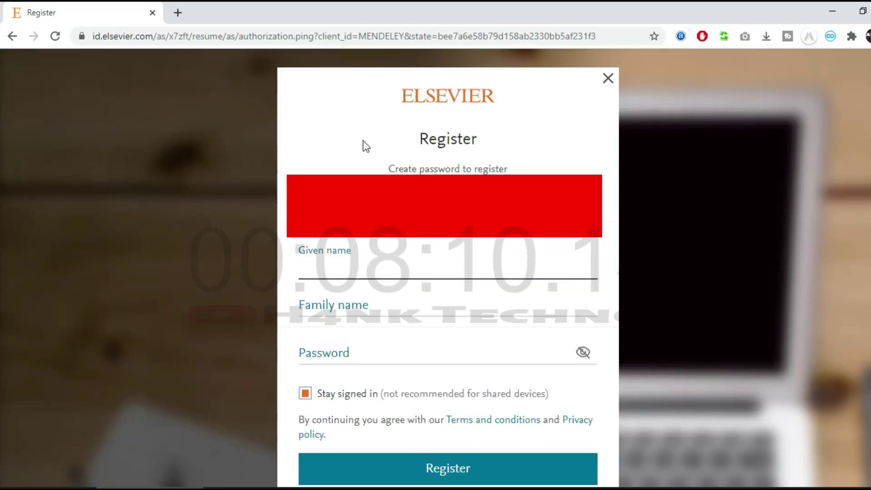
pyautogui.click(410, 260)
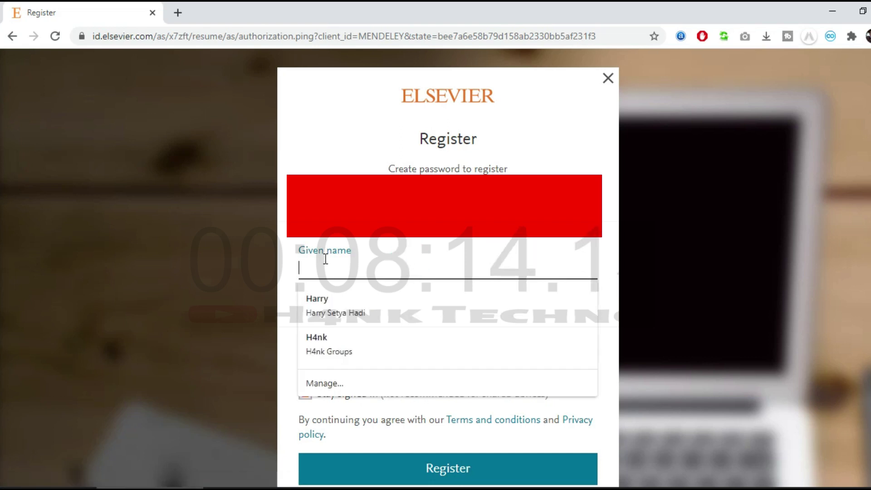
pyautogui.click(259, 262)
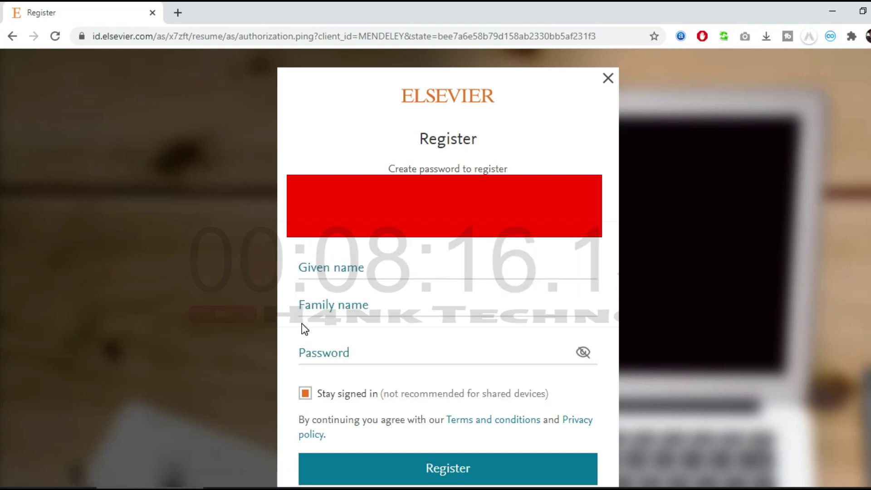
pyautogui.click(346, 264)
pyautogui.click(346, 263)
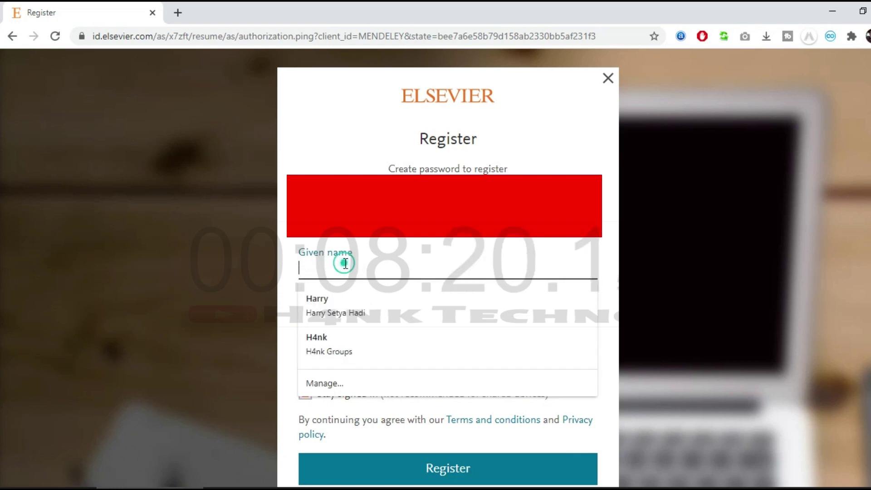
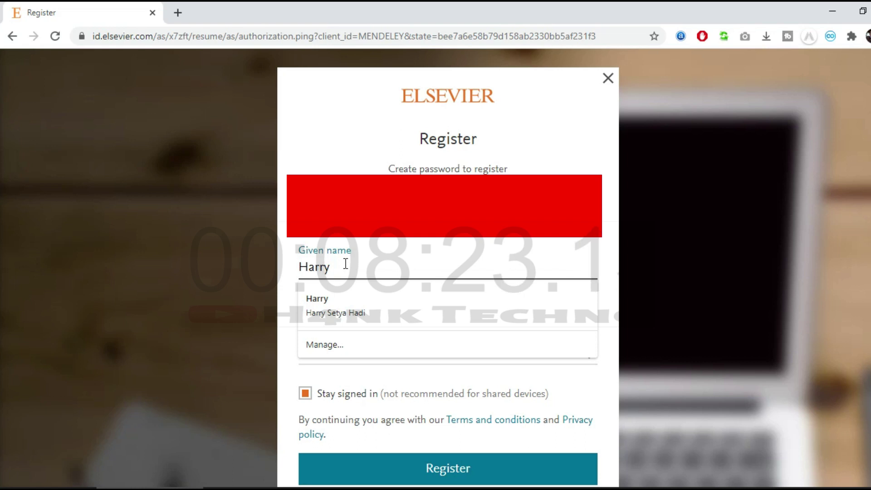
pyautogui.press('Tab')
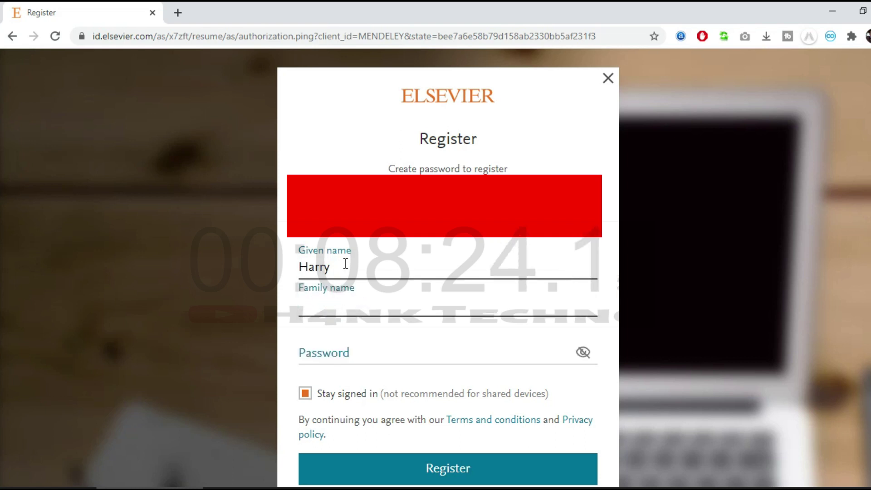
pyautogui.press('Tab')
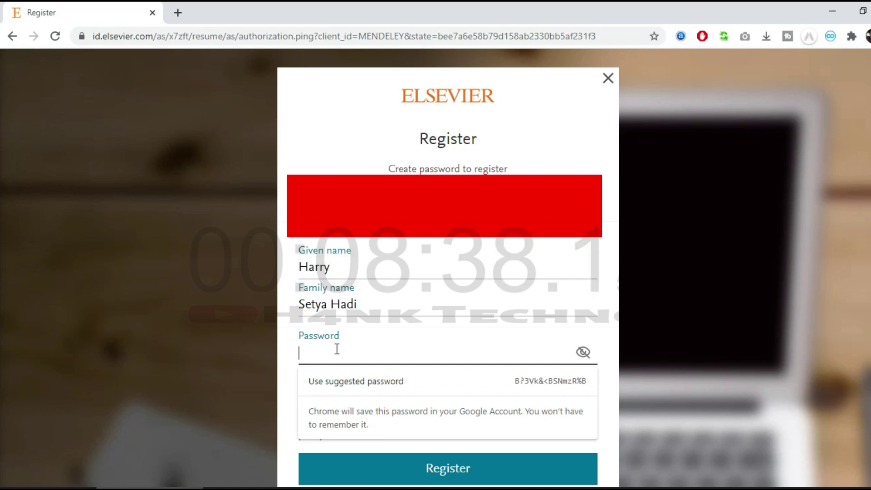
pyautogui.write('•')
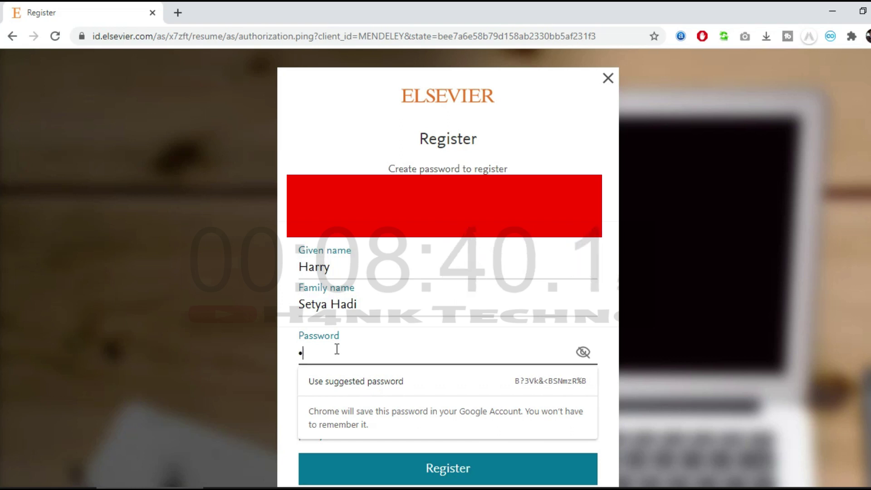
pyautogui.write('••')
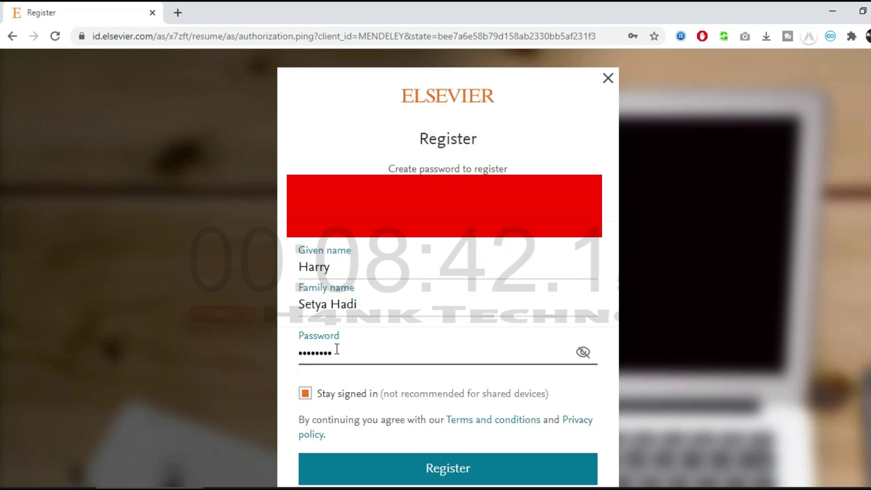
# Leave 'Stay signed in' ticked and submit the Register form.
pyautogui.scroll(-3, 309, 358)
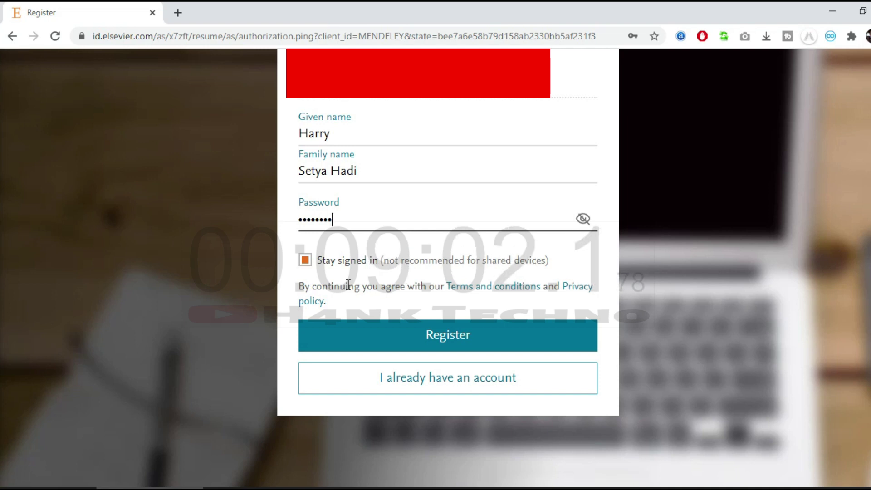
pyautogui.click(308, 266)
pyautogui.click(304, 263)
pyautogui.click(303, 262)
pyautogui.click(303, 262)
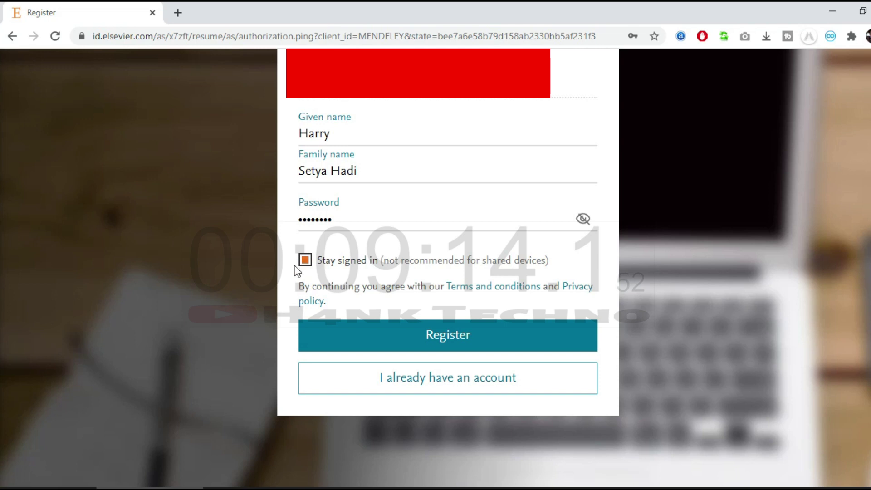
pyautogui.scroll(-2, 334, 297)
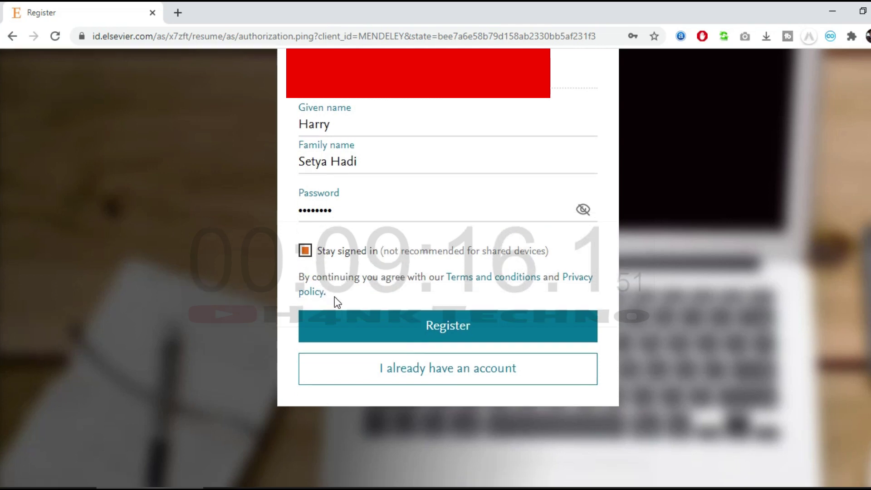
pyautogui.scroll(3, 336, 295)
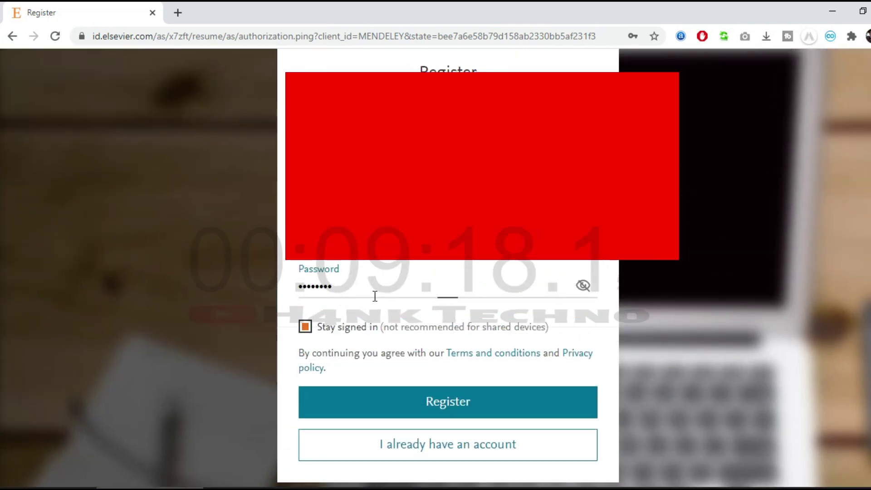
pyautogui.scroll(-3, 366, 317)
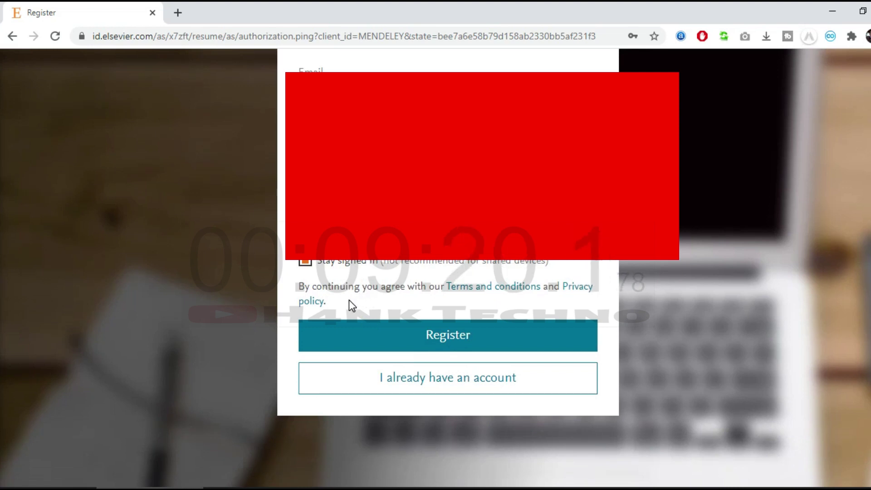
pyautogui.click(408, 333)
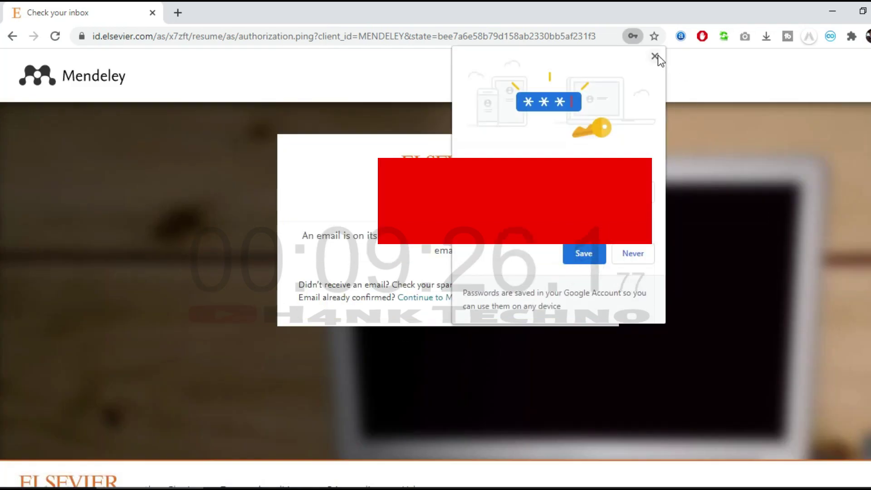
# Decline Chrome's save-password offer and start a new browser tab.
pyautogui.click(655, 55)
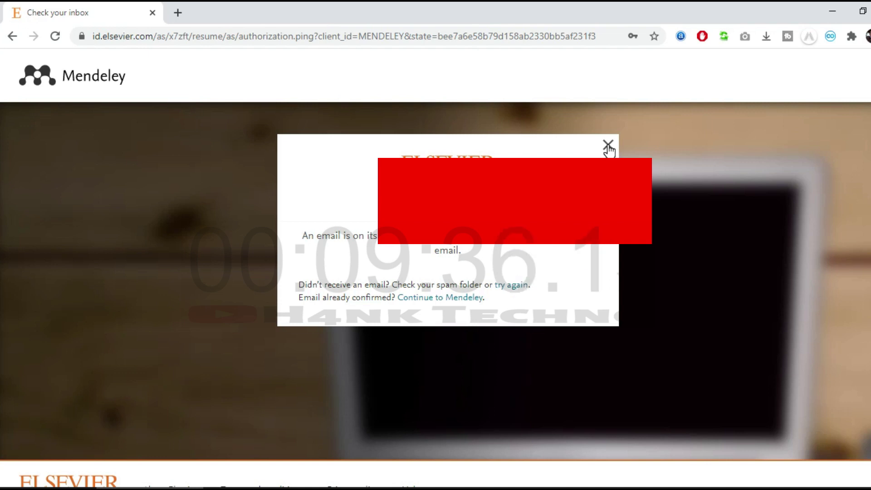
pyautogui.click(178, 12)
# Load gmail.com in the new tab.
pyautogui.write('gmail.oc')
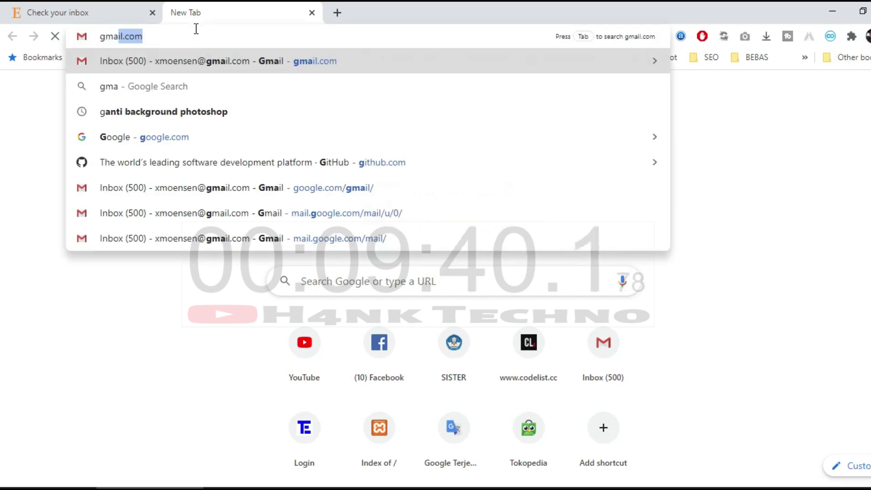
pyautogui.press('BackSpace')
pyautogui.press('BackSpace')
pyautogui.write('com')
pyautogui.press('Return')
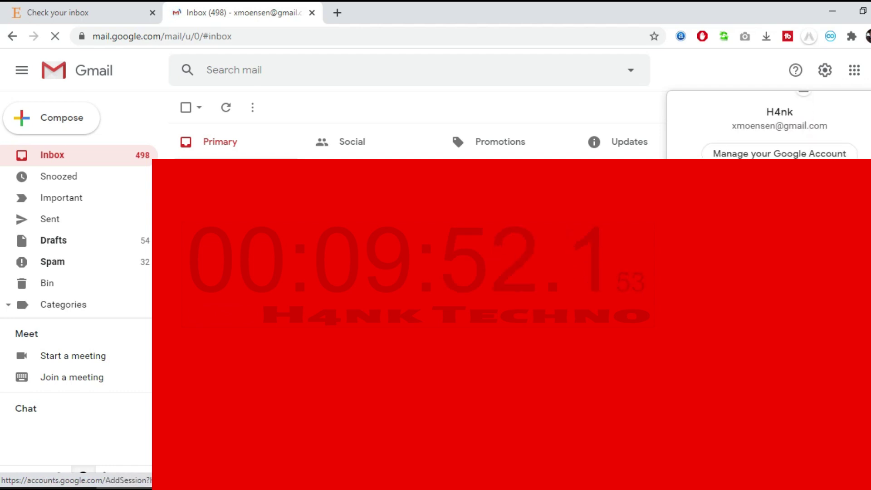
# Switch to the Google account holding Elsevier's confirmation email and close the first inbox tab.
pyautogui.click(772, 268)
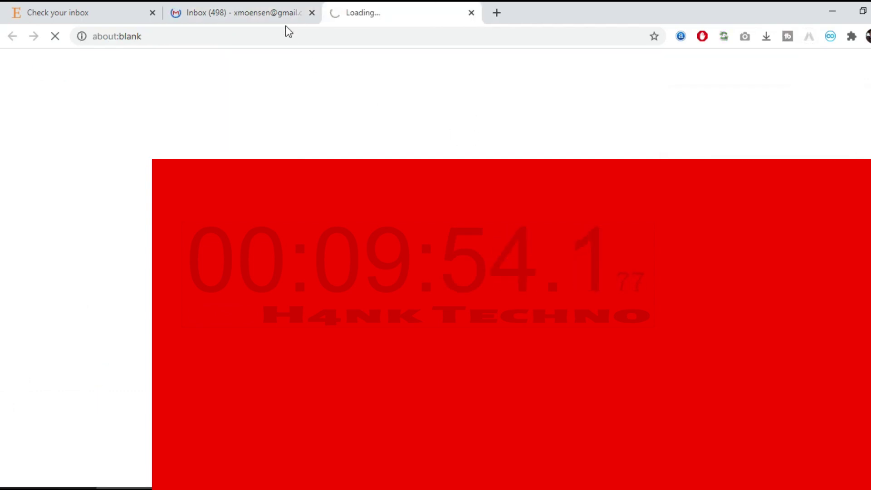
pyautogui.click(287, 14)
pyautogui.click(312, 13)
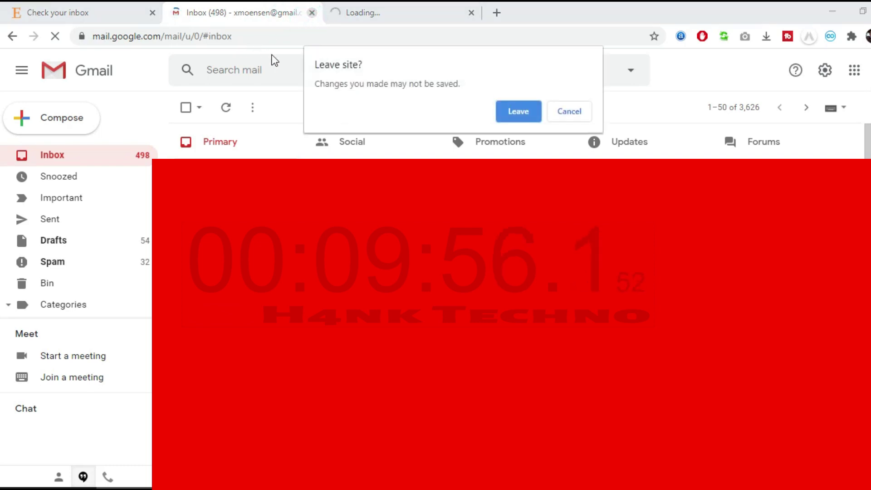
pyautogui.click(564, 116)
pyautogui.click(374, 14)
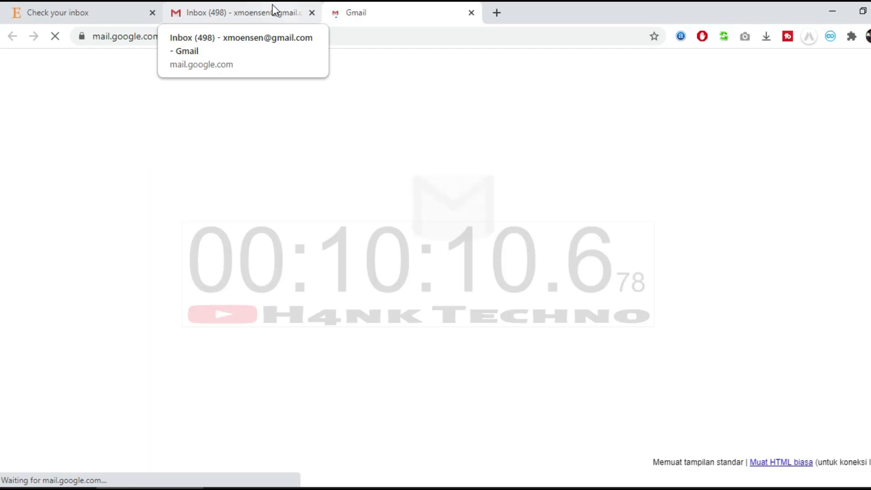
pyautogui.click(274, 12)
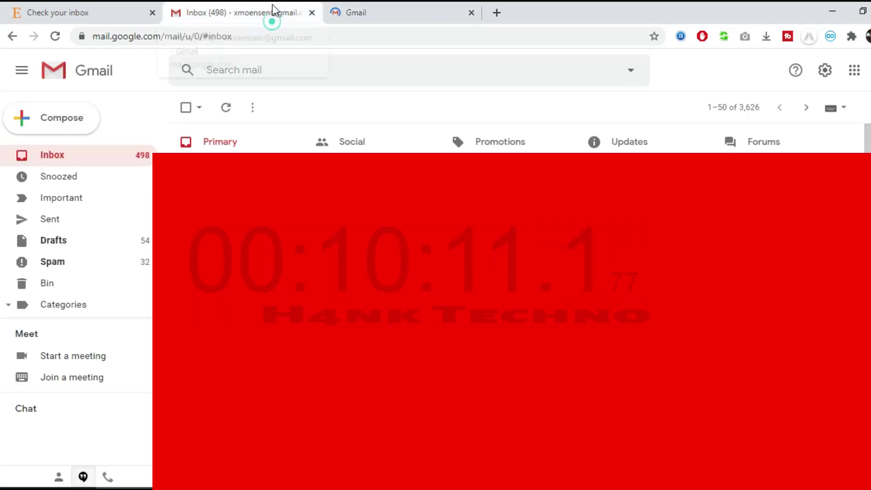
pyautogui.click(312, 12)
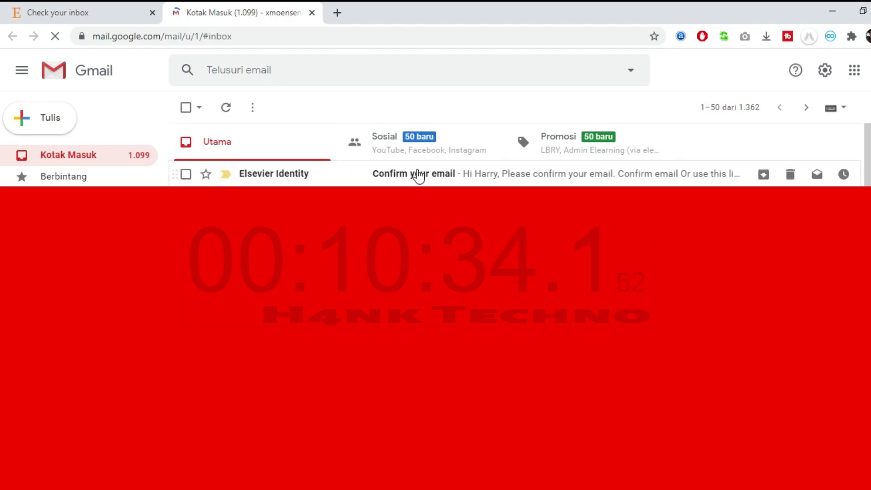
# Open Elsevier's 'Confirm your email' message and press its Confirm Email button.
pyautogui.click(279, 179)
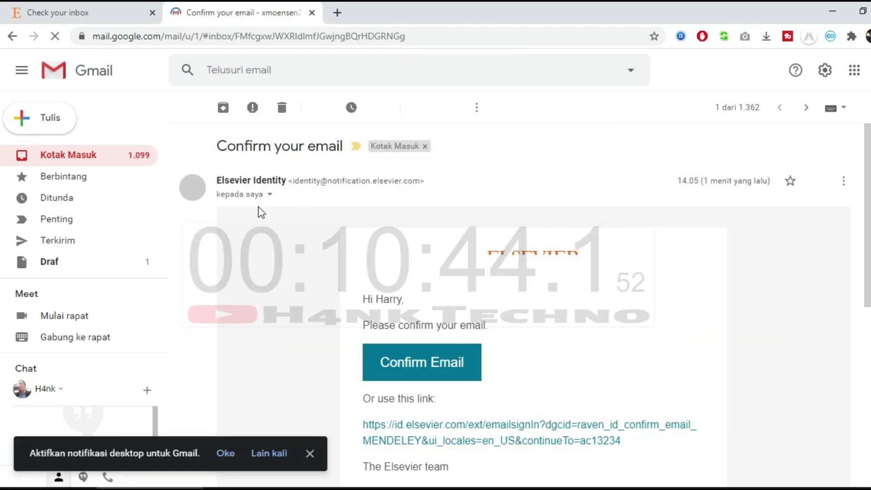
pyautogui.scroll(-3, 240, 230)
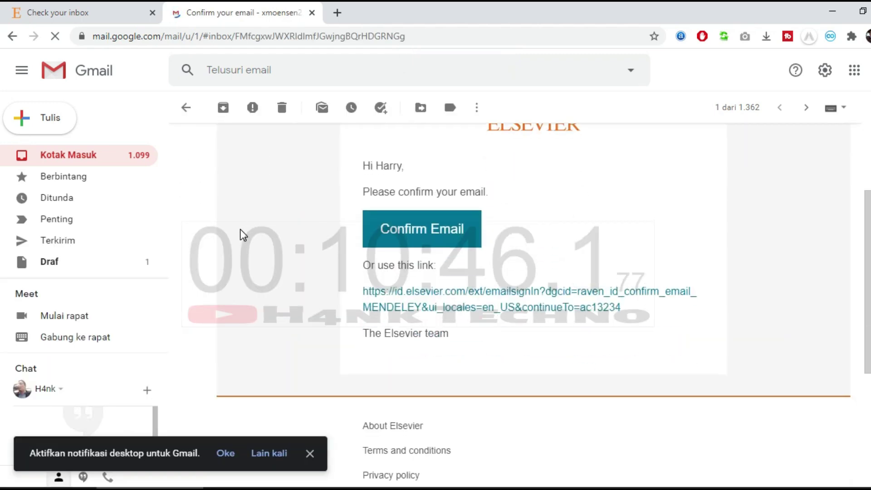
pyautogui.scroll(3, 381, 368)
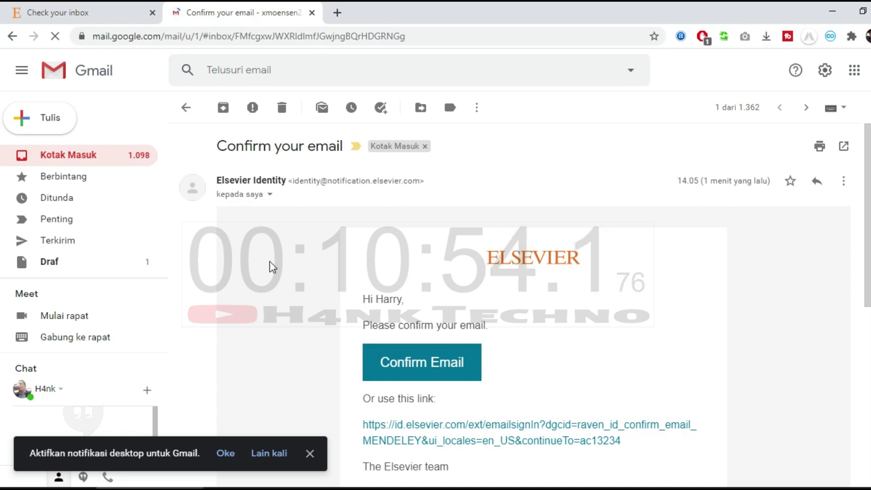
pyautogui.scroll(-3, 271, 267)
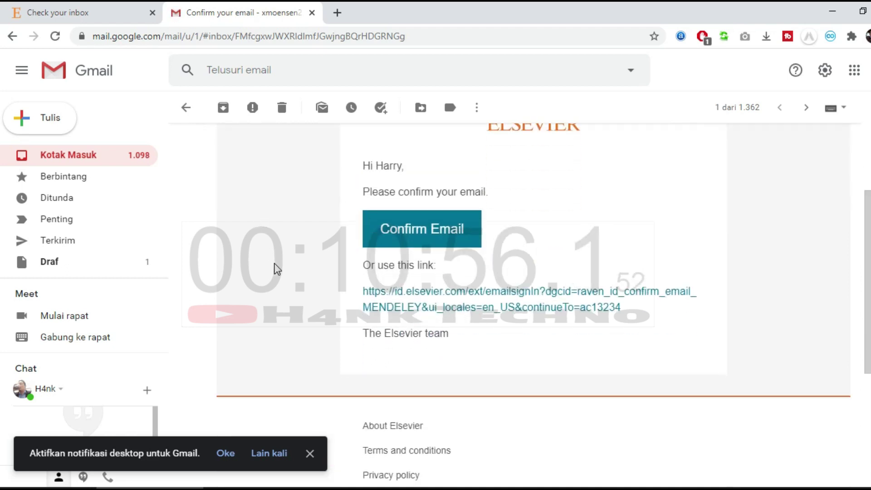
pyautogui.scroll(-3, 281, 284)
pyautogui.scroll(-1, 281, 285)
pyautogui.scroll(-1, 281, 285)
pyautogui.scroll(3, 281, 284)
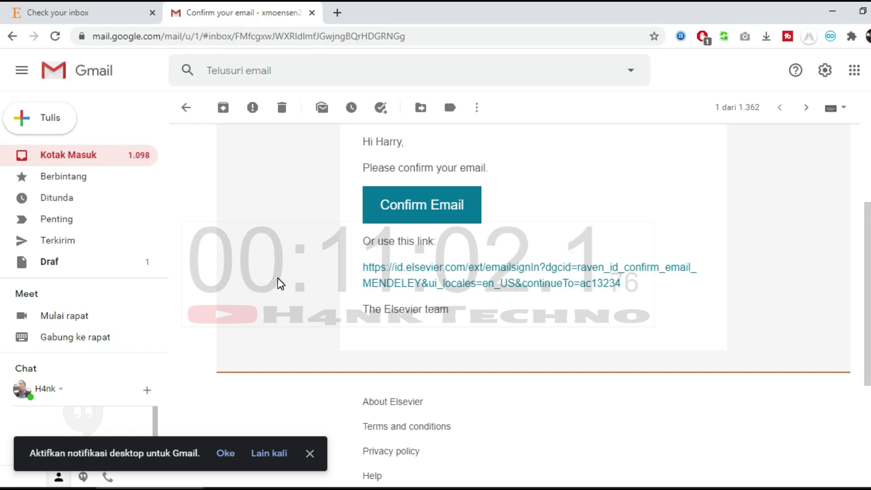
pyautogui.scroll(3, 281, 284)
pyautogui.scroll(-1, 281, 285)
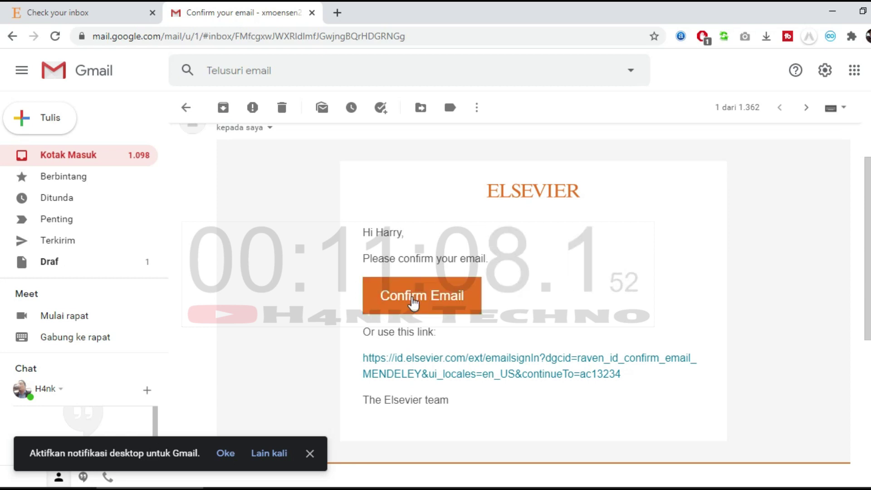
pyautogui.click(369, 294)
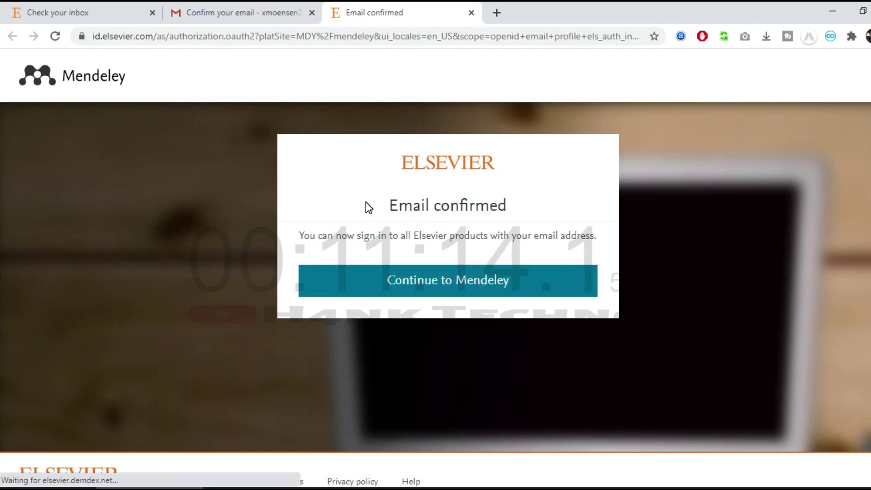
# Continue from the 'Email confirmed' page to Mendeley's Welcome setup.
pyautogui.moveTo(366, 204); pyautogui.dragTo(514, 205)
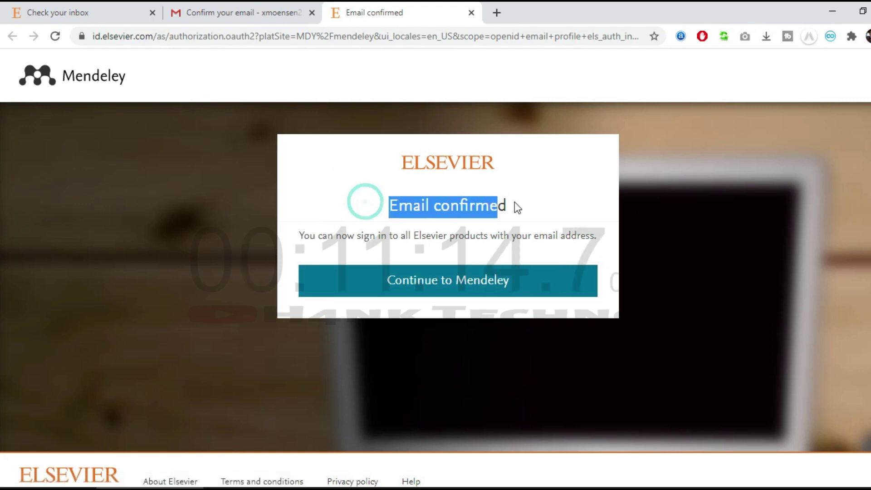
pyautogui.click(384, 289)
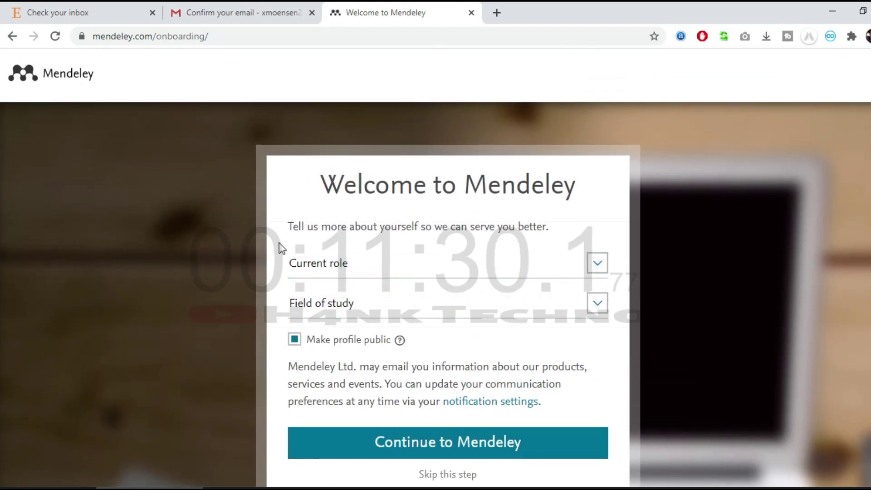
# Choose Lecturer as current role and Computer Science as field of study, then continue.
pyautogui.click(532, 261)
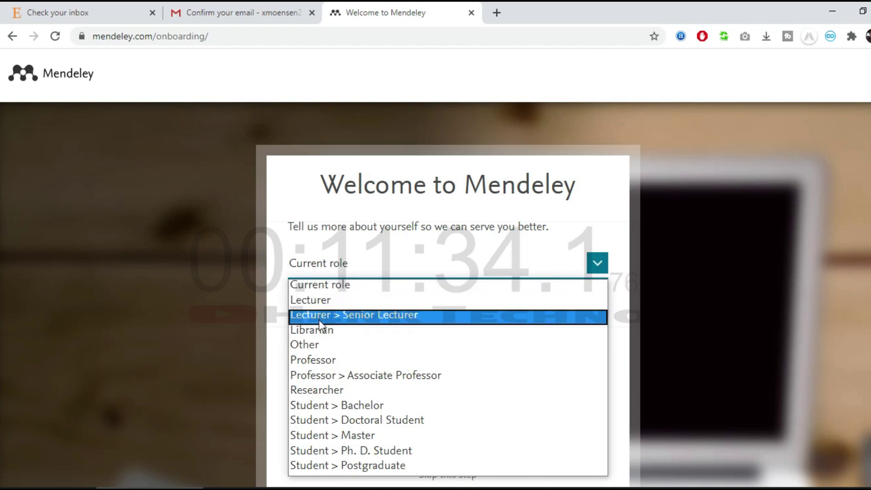
pyautogui.click(346, 301)
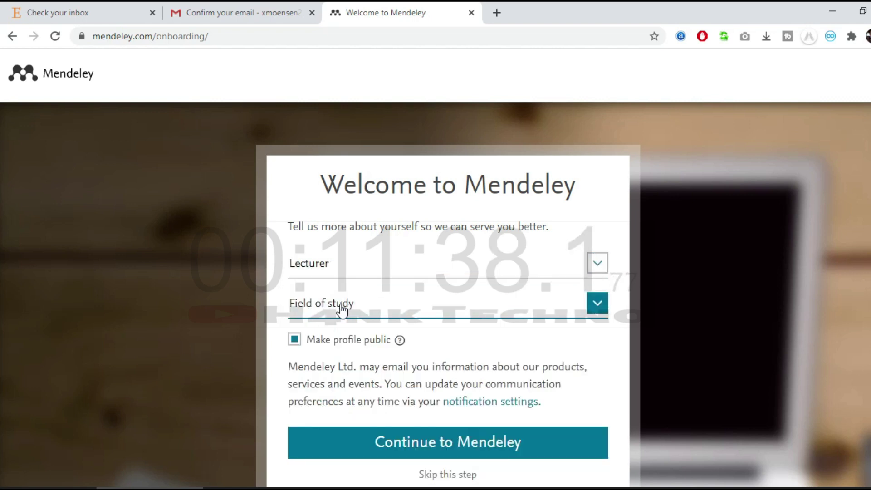
pyautogui.click(471, 309)
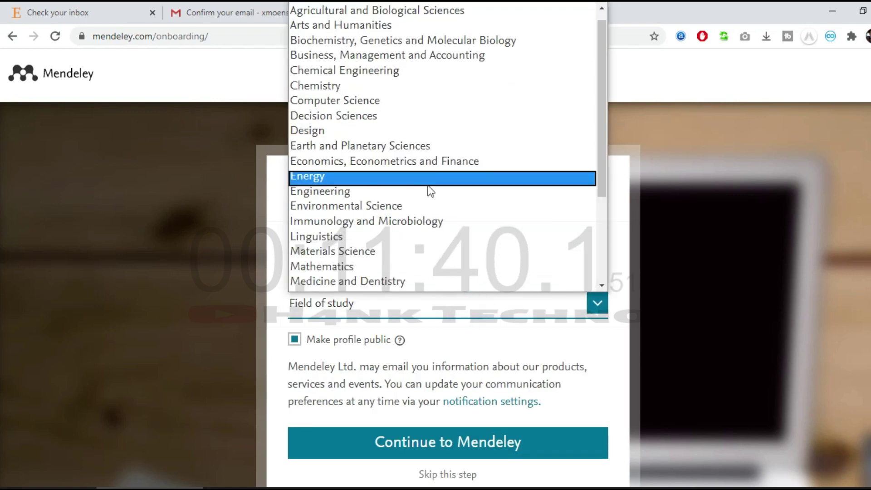
pyautogui.scroll(-3, 421, 260)
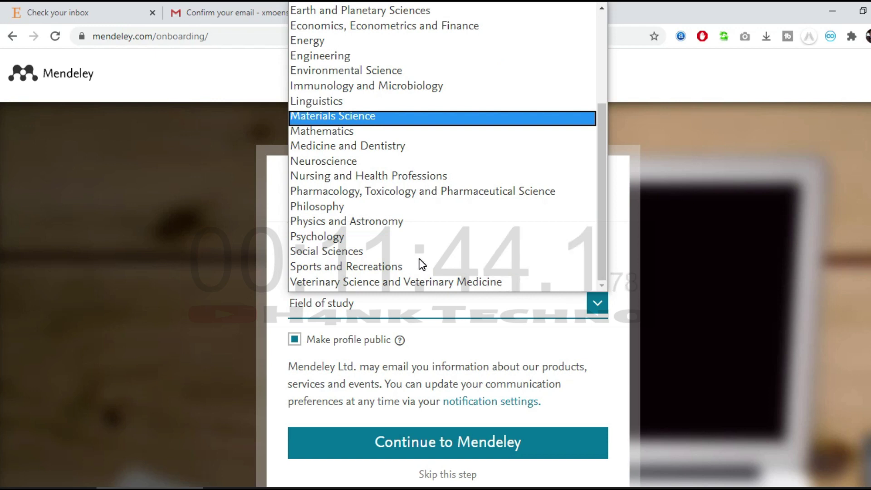
pyautogui.scroll(3, 422, 264)
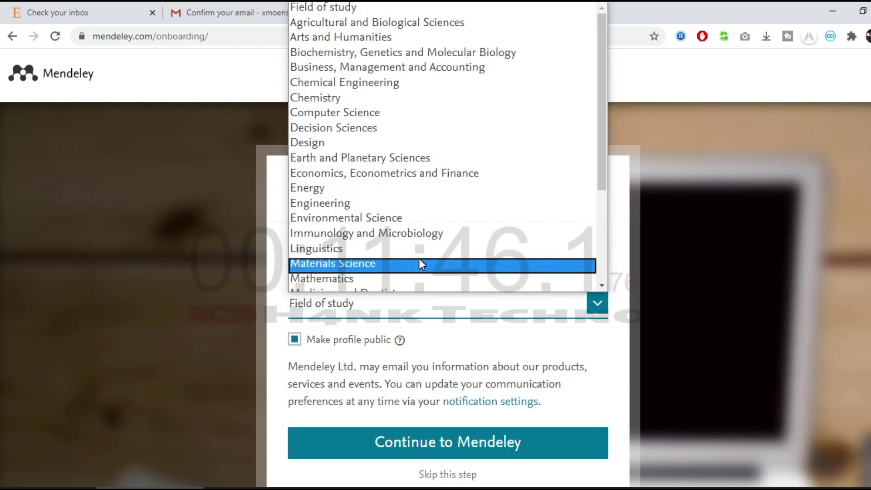
pyautogui.click(421, 112)
pyautogui.scroll(-3, 304, 344)
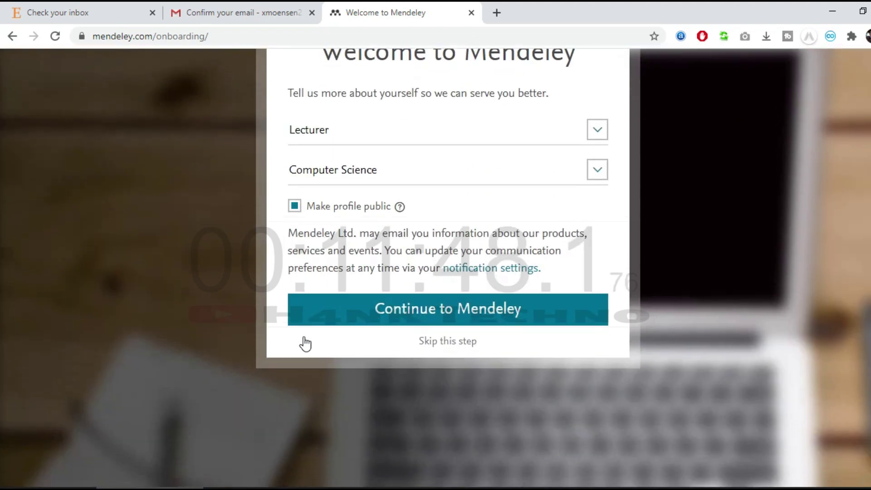
pyautogui.click(386, 310)
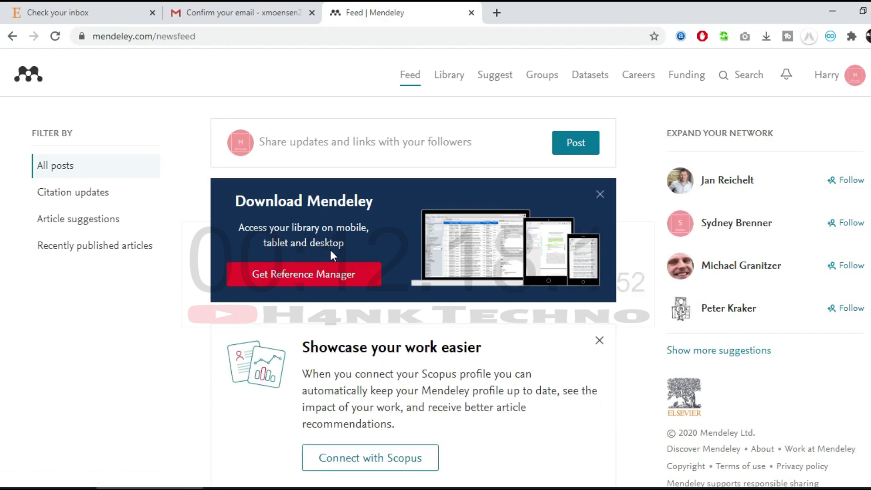
# Open the Download Mendeley Desktop page from the feed's Get Reference Manager banner.
pyautogui.click(292, 281)
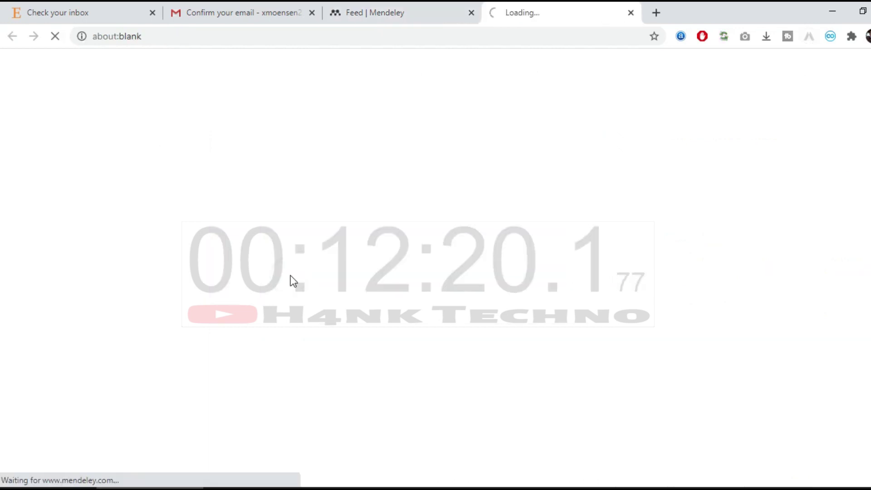
pyautogui.click(409, 16)
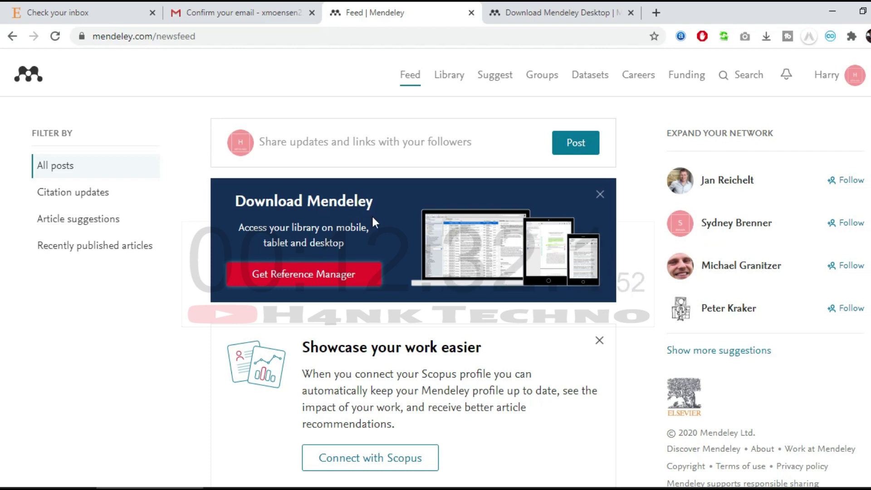
pyautogui.click(545, 14)
# Scroll the download page to the Windows installer for Windows 7, 8.1 and 10.
pyautogui.scroll(-3, 253, 239)
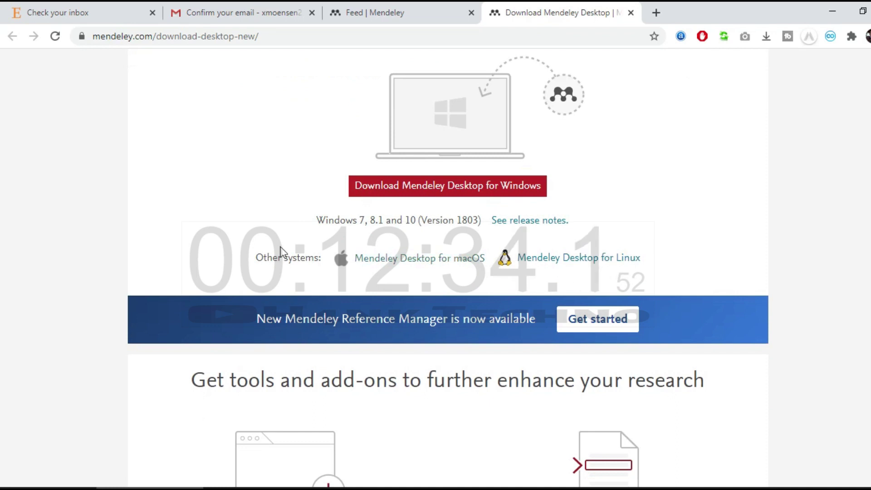
pyautogui.scroll(3, 219, 288)
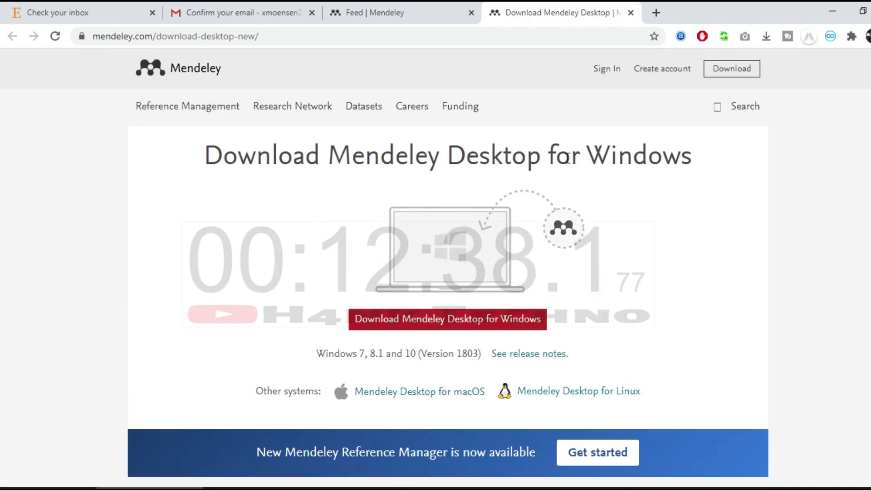
pyautogui.scroll(-1, 389, 233)
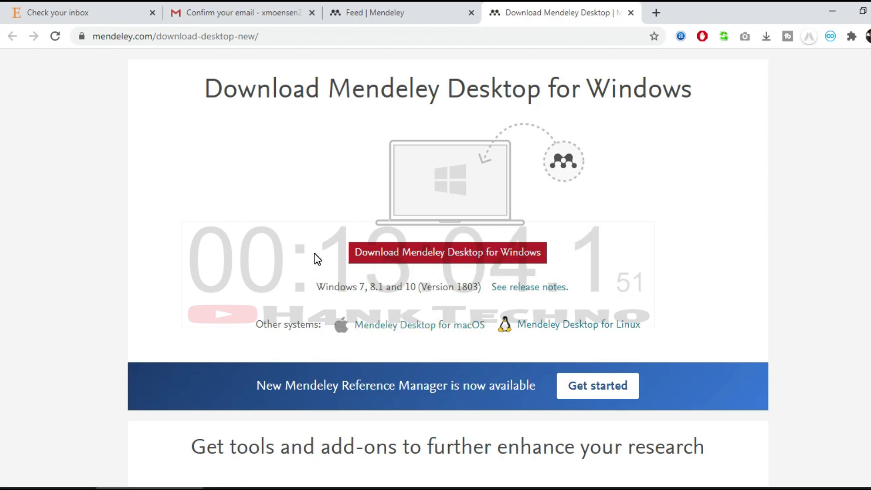
# Download the Windows installer Mendeley-Desktop-1.19.4-win32.exe and save it to the Desktop.
pyautogui.click(413, 254)
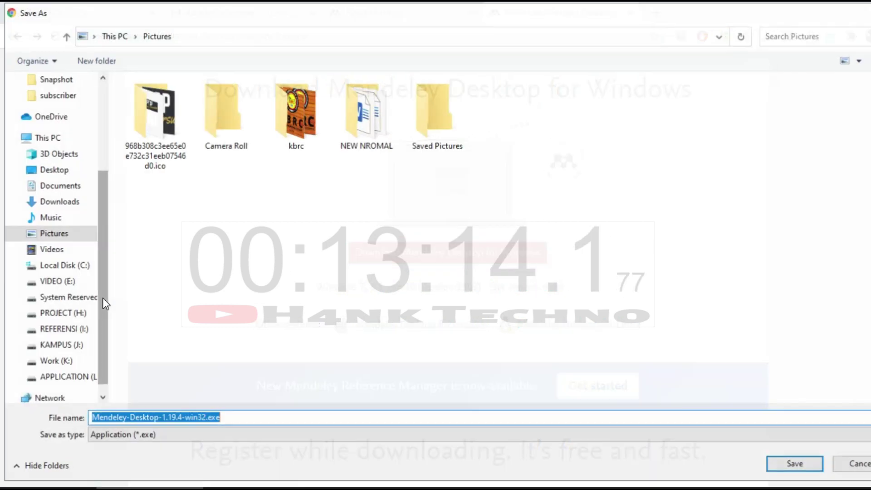
pyautogui.click(57, 171)
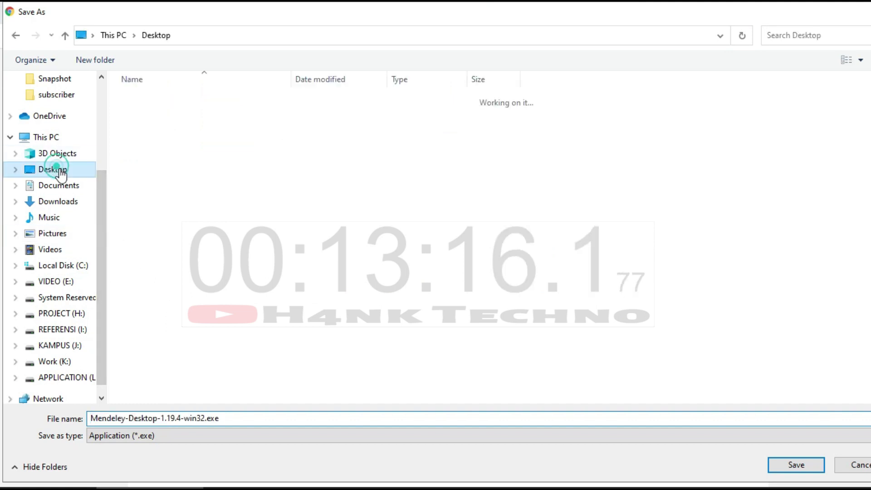
pyautogui.click(799, 465)
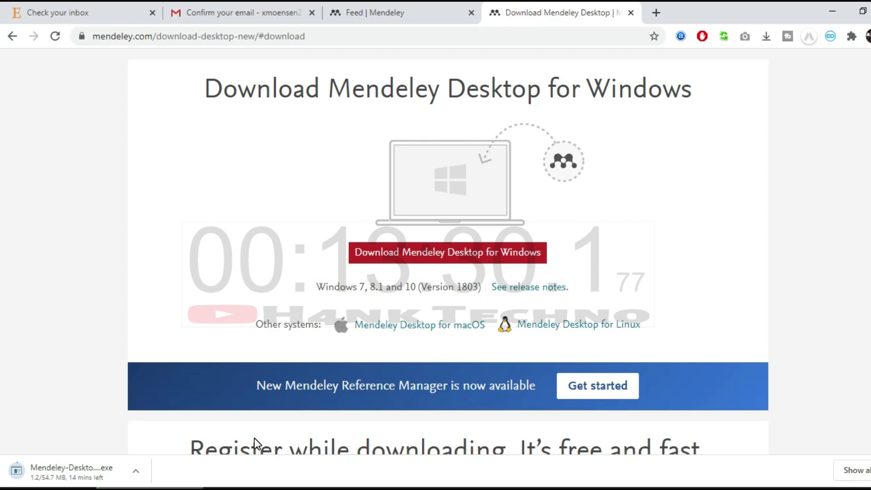
pyautogui.scroll(-3, 254, 438)
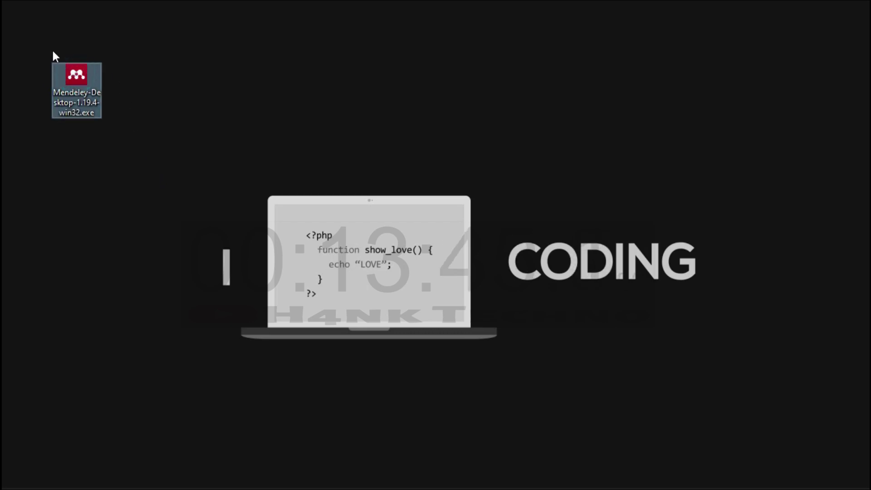
# Run the Mendeley installer on the desktop as administrator.
pyautogui.click(98, 174)
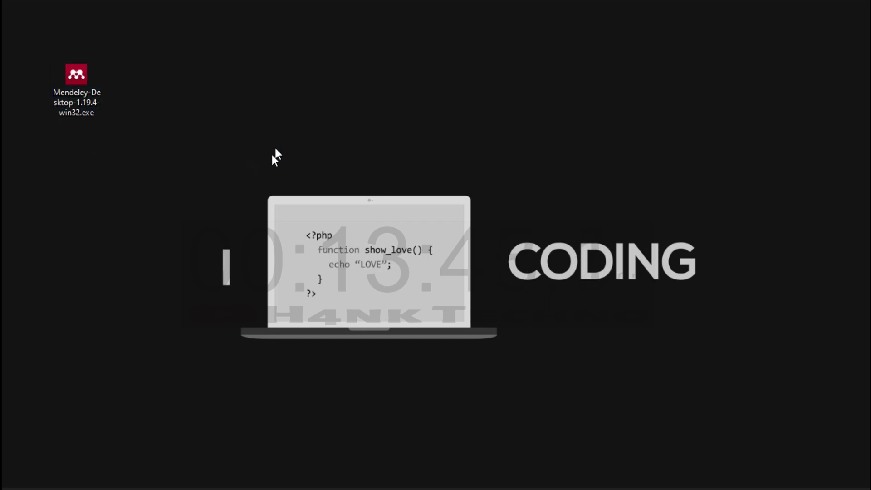
pyautogui.click(80, 80)
pyautogui.rightClick(81, 80)
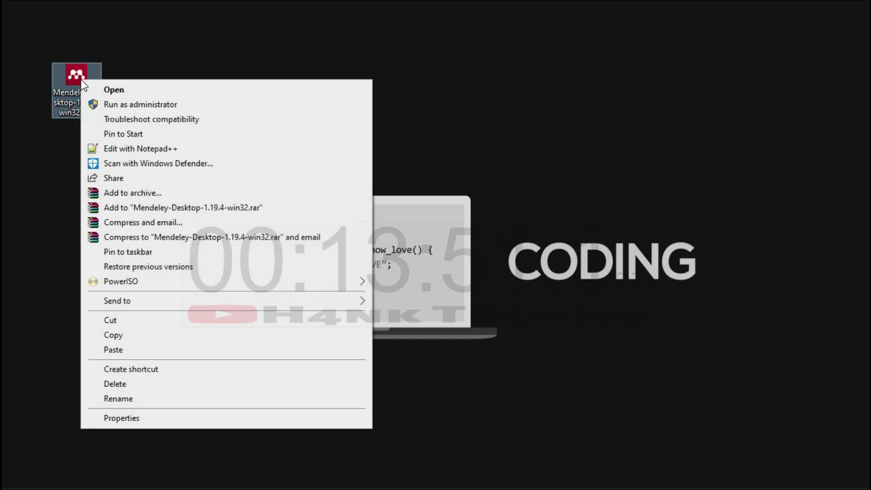
pyautogui.click(105, 105)
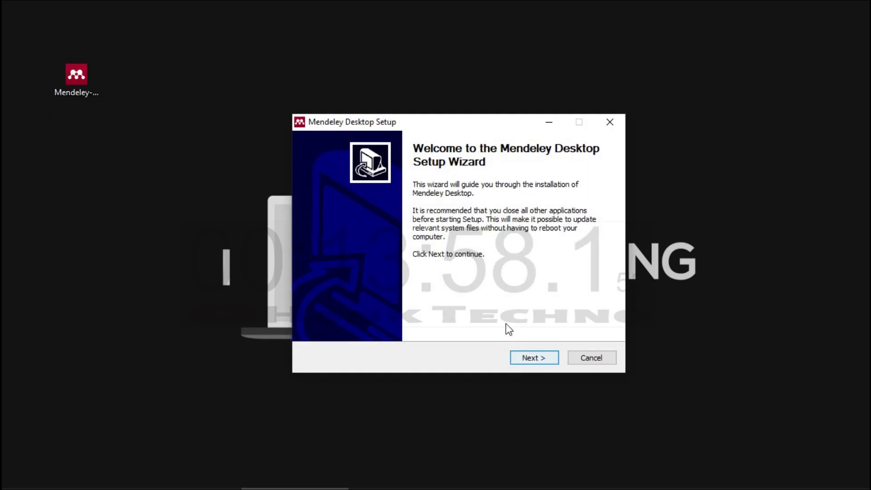
# Accept the licence and install to C:\Program Files (x86)\Mendeley Desktop, then launch Mendeley.
pyautogui.click(528, 357)
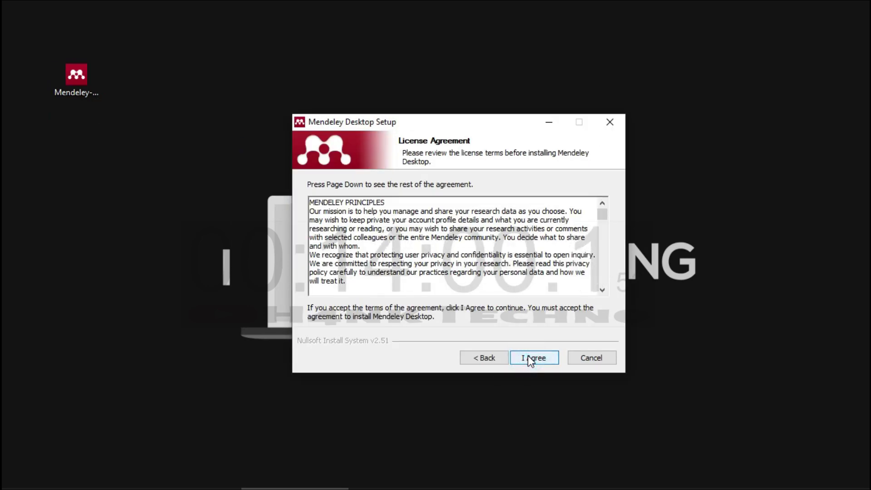
pyautogui.click(532, 361)
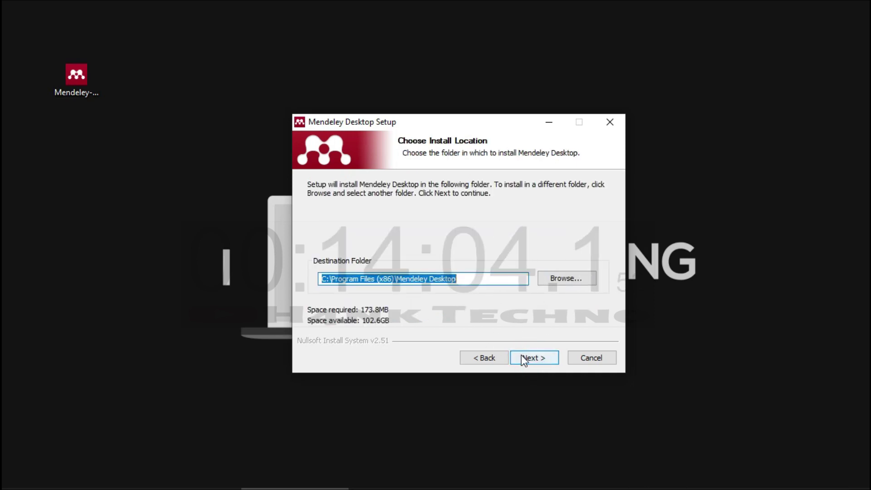
pyautogui.click(521, 357)
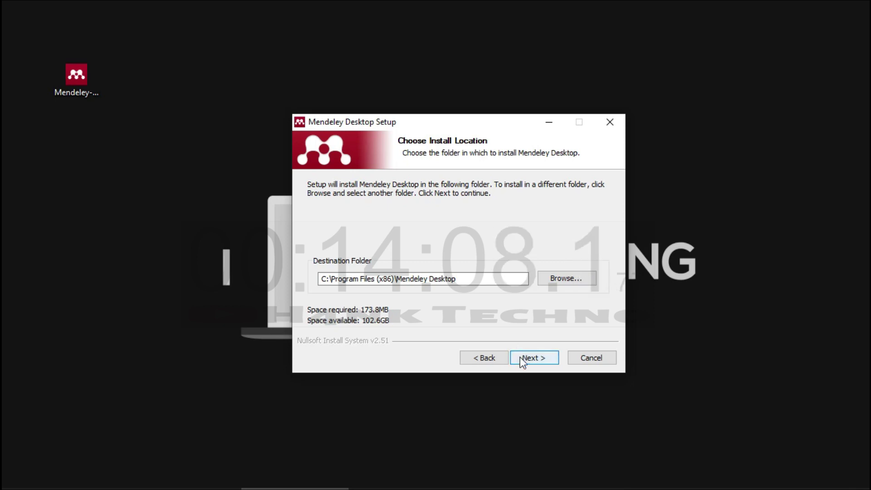
pyautogui.click(522, 358)
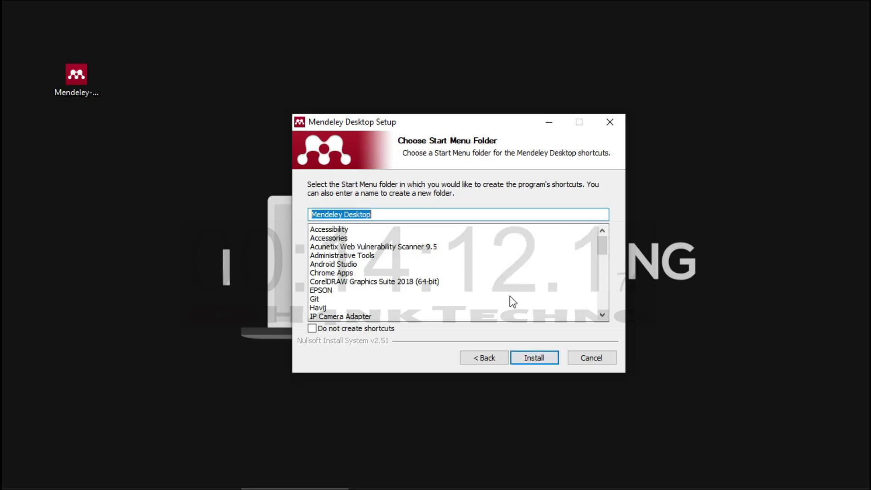
pyautogui.click(530, 353)
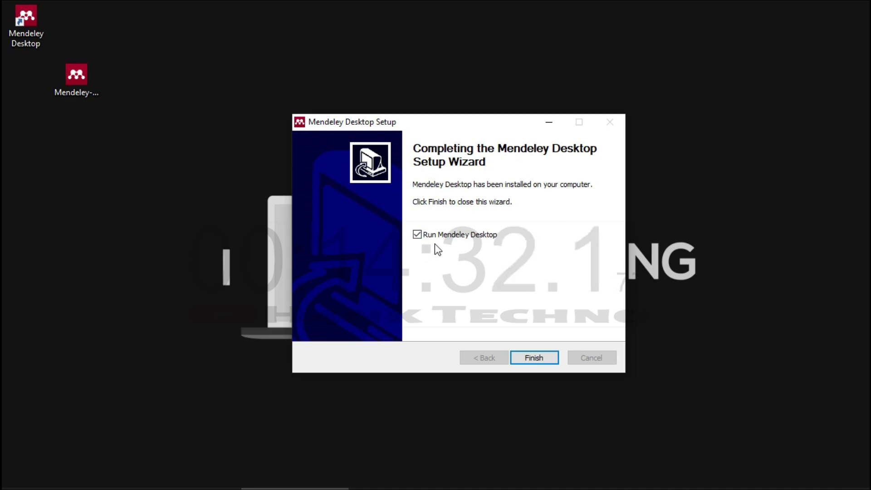
pyautogui.click(417, 235)
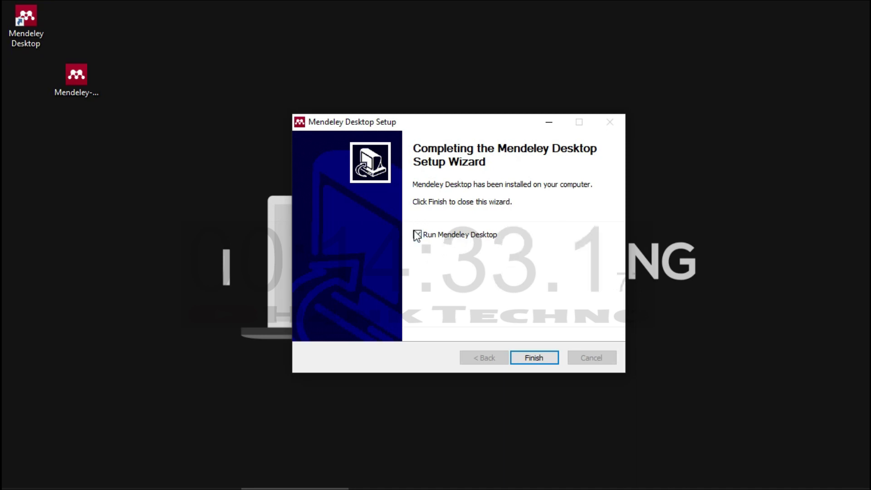
pyautogui.click(534, 358)
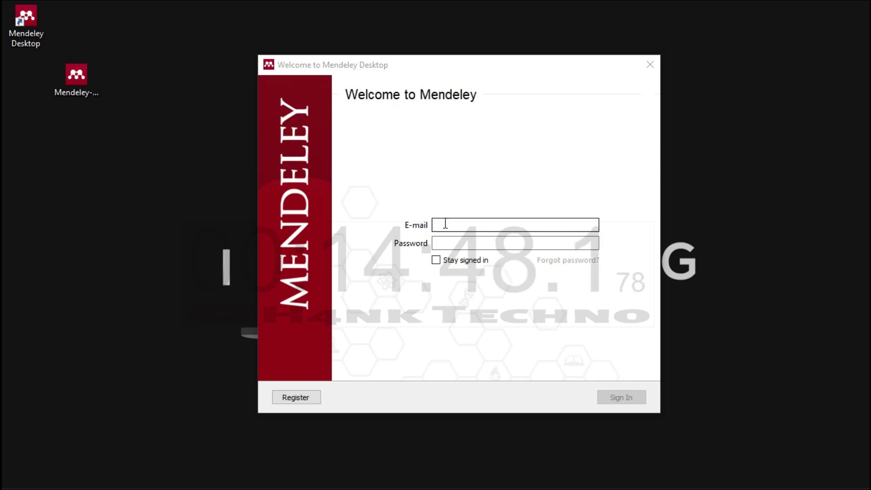
# Sign in with the account password, keeping Stay signed in ticked.
pyautogui.click(444, 241)
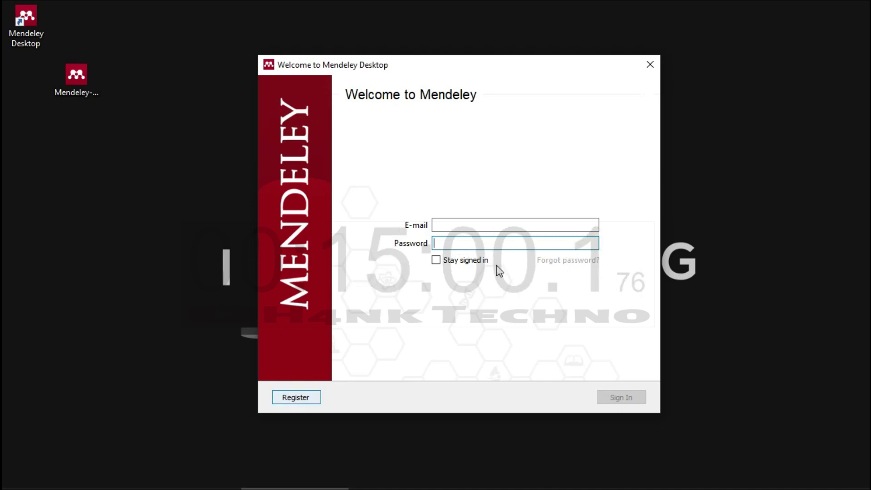
pyautogui.click(473, 222)
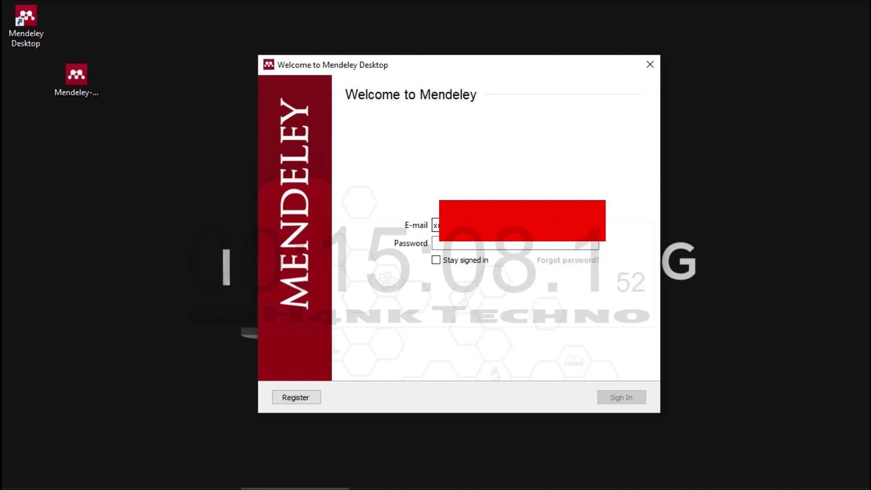
pyautogui.press('Tab')
pyautogui.write('••••••••')
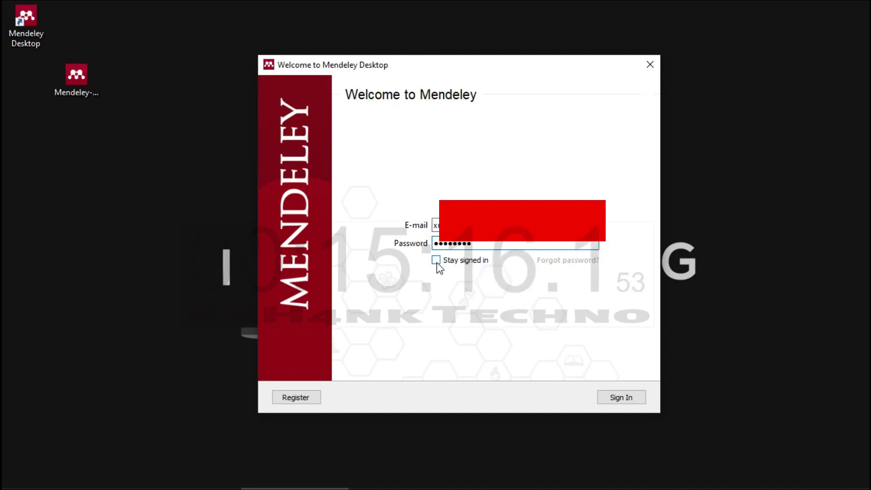
pyautogui.click(437, 261)
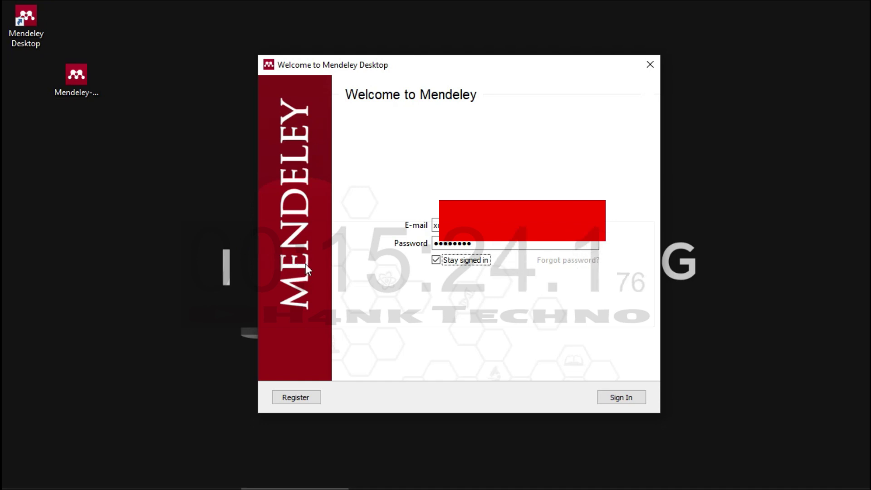
pyautogui.click(627, 398)
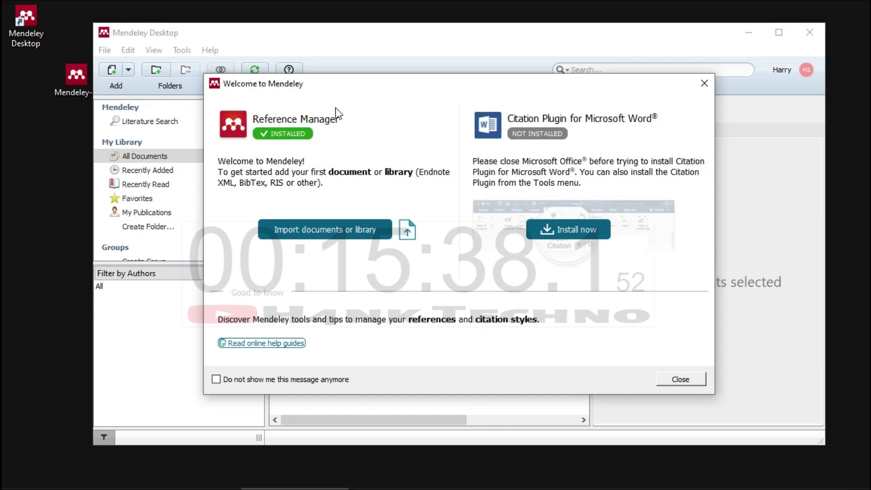
# Close the Welcome dialog and step through the introductory tour to its end.
pyautogui.moveTo(354, 91)
pyautogui.mouseDown()
pyautogui.moveTo(440, 80)
pyautogui.moveTo(355, 82)
pyautogui.mouseUp()
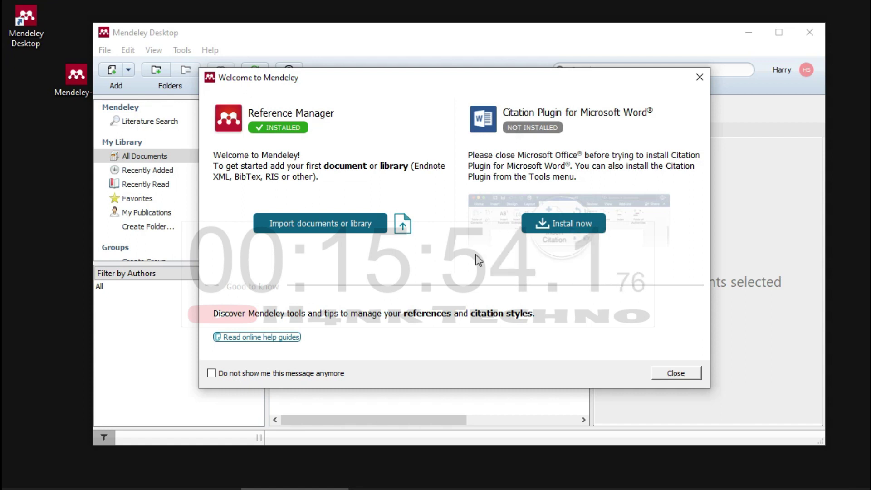
pyautogui.click(681, 375)
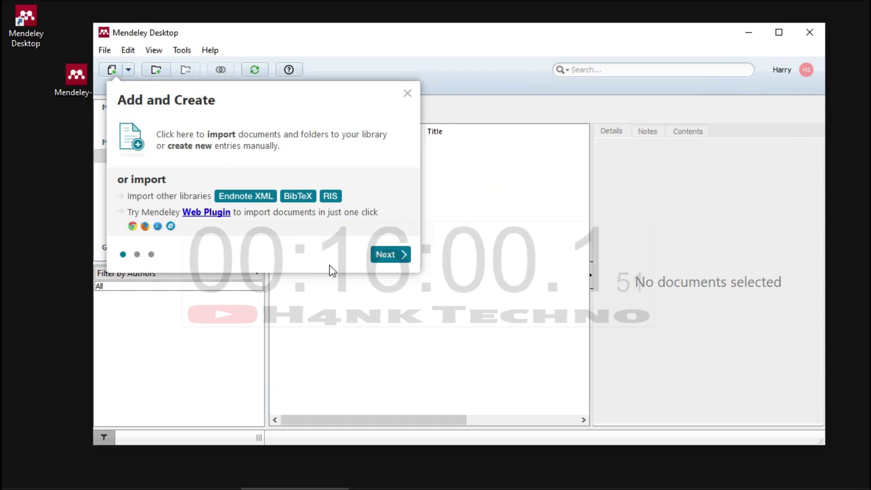
pyautogui.click(401, 255)
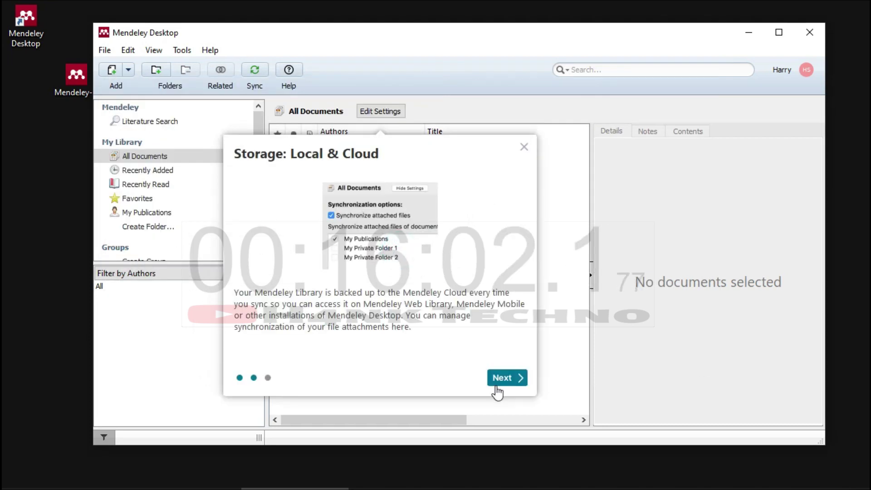
pyautogui.click(506, 379)
pyautogui.click(415, 254)
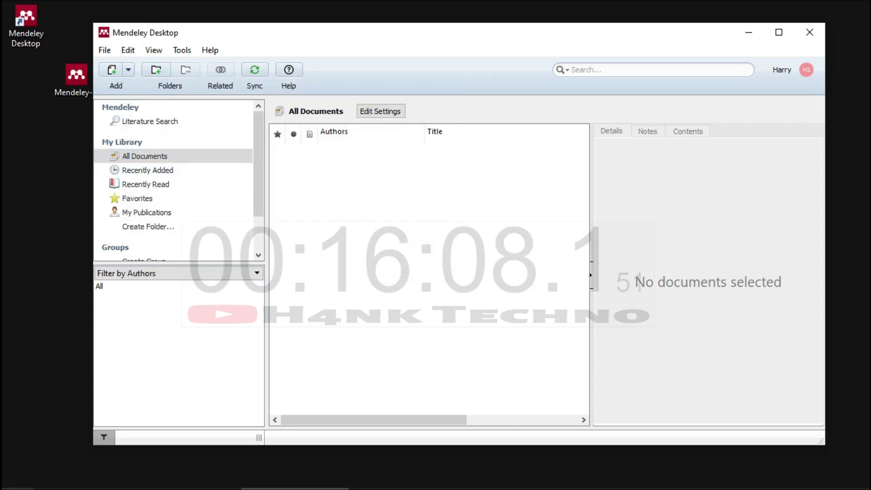
pyautogui.click(15, 483)
# Launch Word 2016, create a blank document, and minimize Word.
pyautogui.scroll(-4, 81, 345)
pyautogui.scroll(-20, 73, 373)
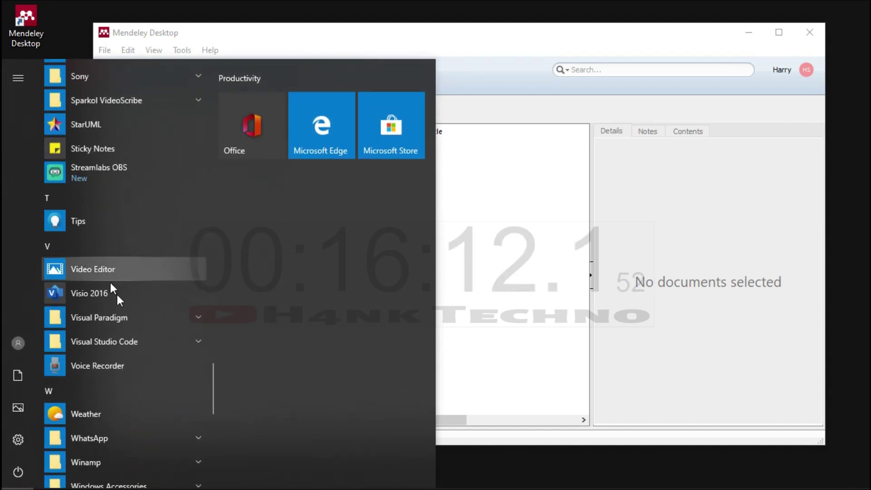
pyautogui.scroll(-10, 127, 379)
pyautogui.scroll(-1, 126, 376)
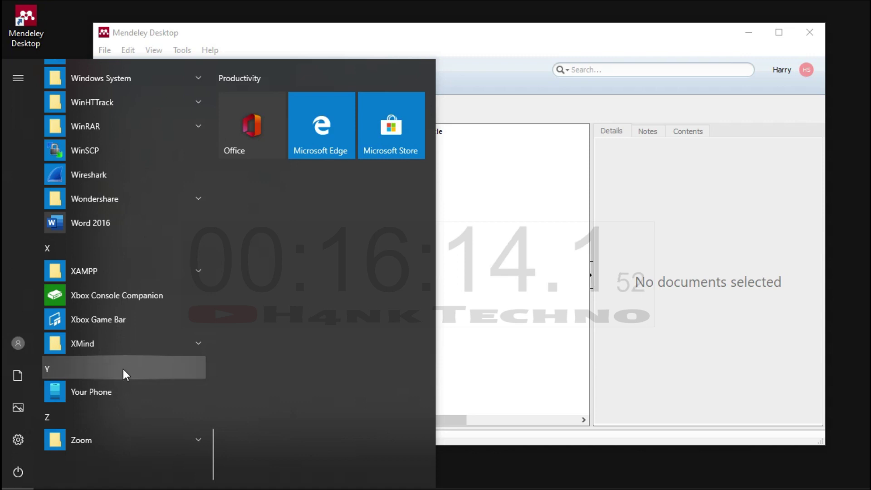
pyautogui.click(109, 226)
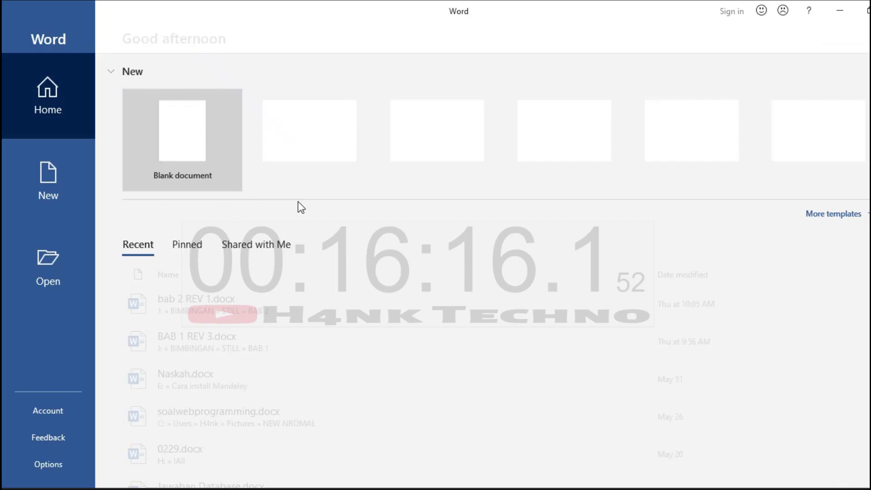
pyautogui.click(203, 152)
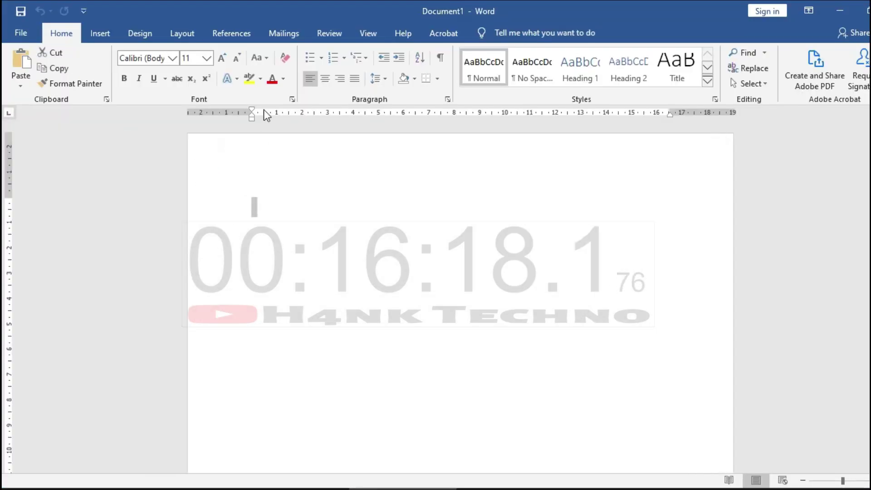
pyautogui.click(841, 13)
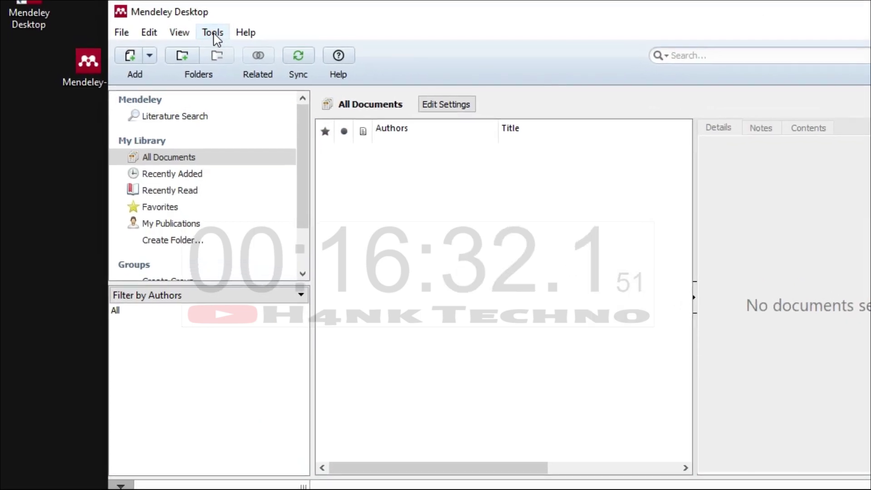
# Install the MS Word citation plugin from Tools, allowing Mendeley to close Word.
pyautogui.click(216, 35)
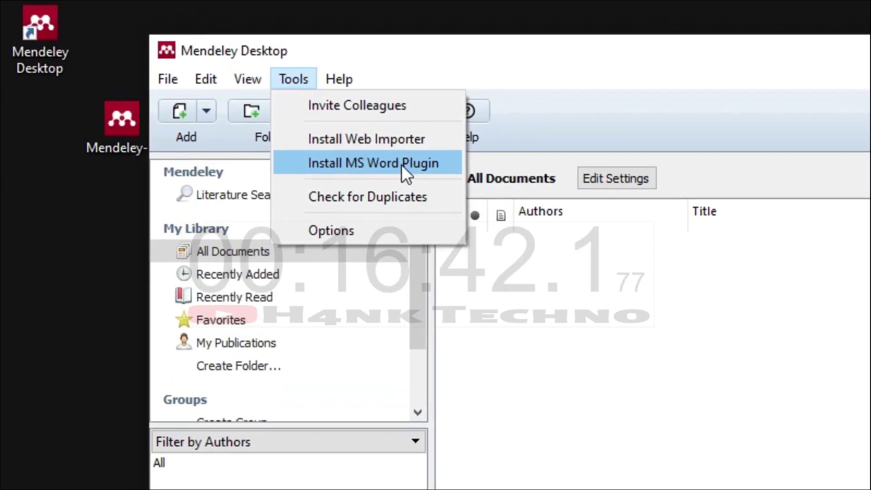
pyautogui.click(408, 168)
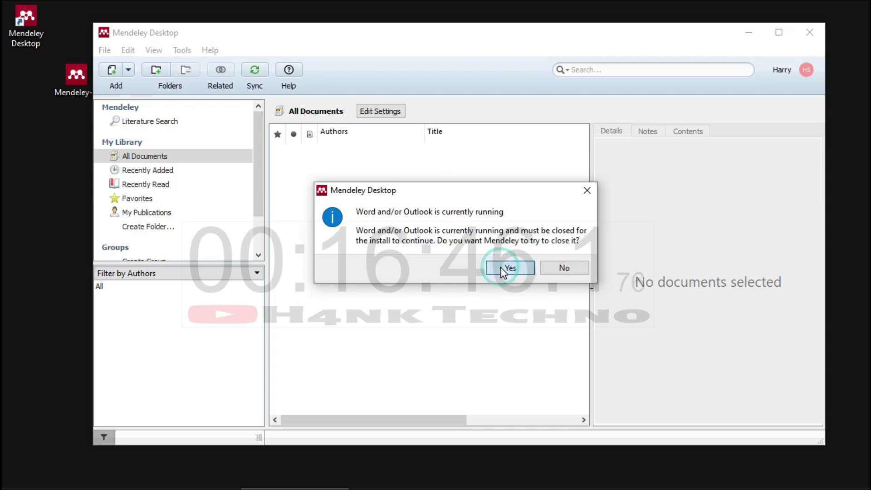
pyautogui.click(501, 267)
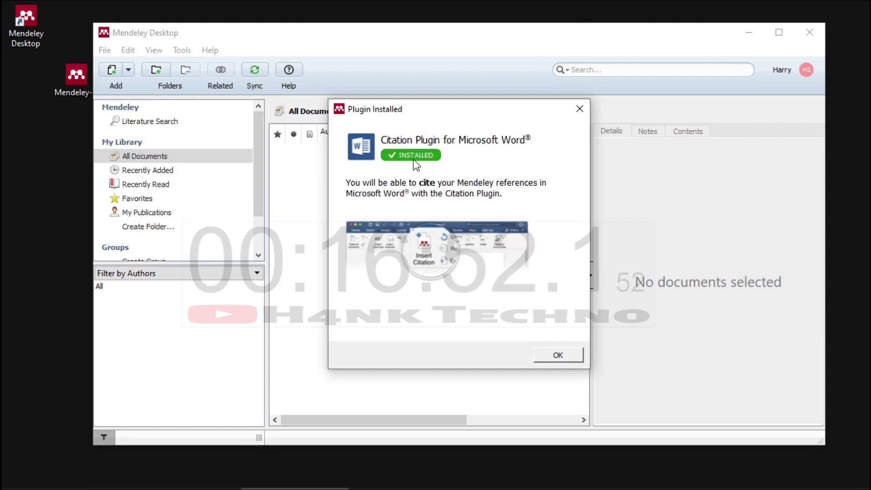
pyautogui.click(558, 356)
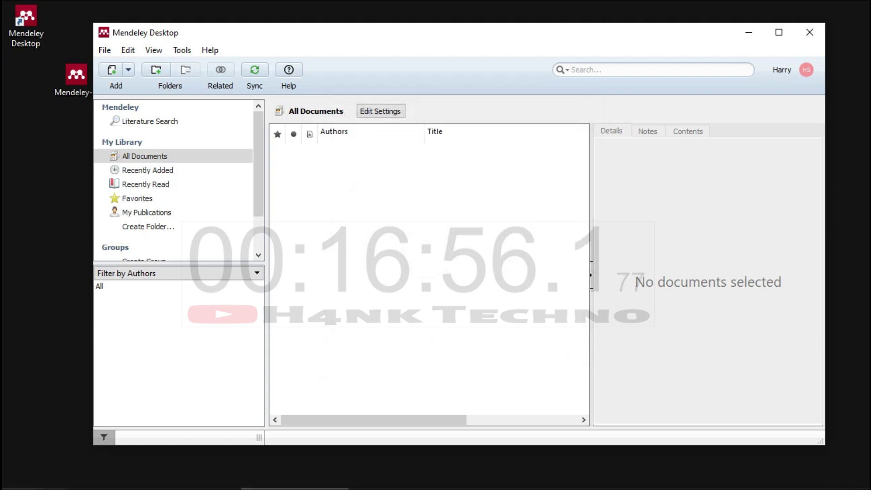
# Start Word 2016 from the Start menu with a new blank document.
pyautogui.press('super')
pyautogui.scroll(-10, 111, 392)
pyautogui.scroll(-20, 111, 399)
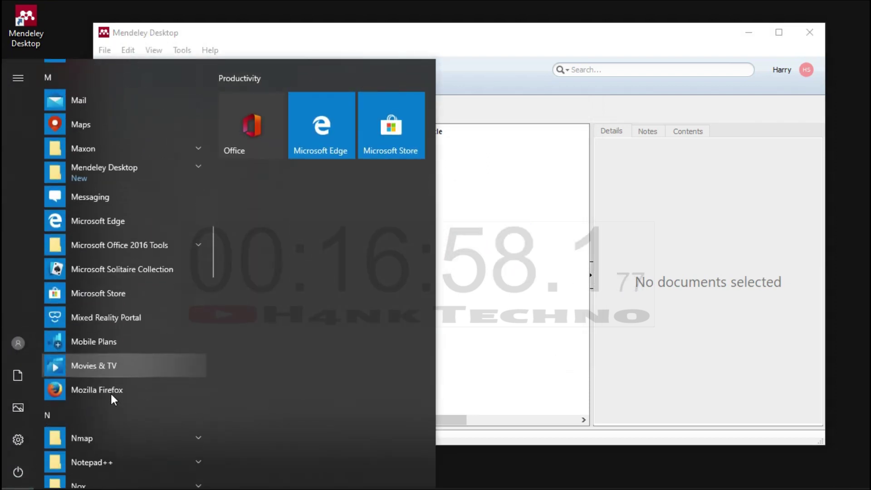
pyautogui.scroll(-15, 110, 394)
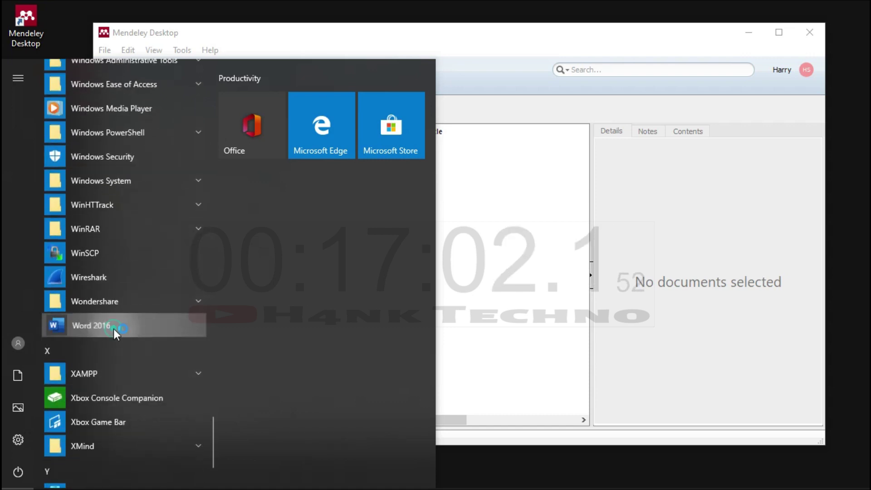
pyautogui.click(113, 326)
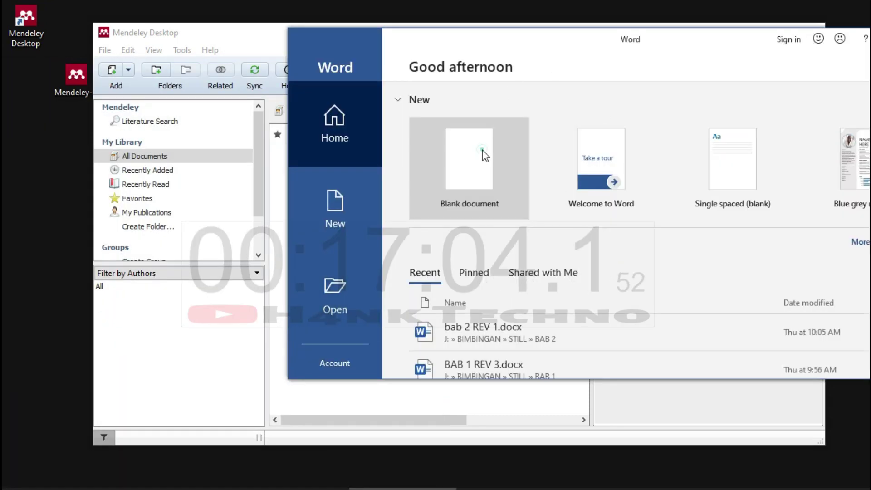
pyautogui.click(483, 150)
# Maximize the Word window and show the References tools with Mendeley's Cite-O-Matic commands.
pyautogui.moveTo(515, 33); pyautogui.dragTo(328, 77)
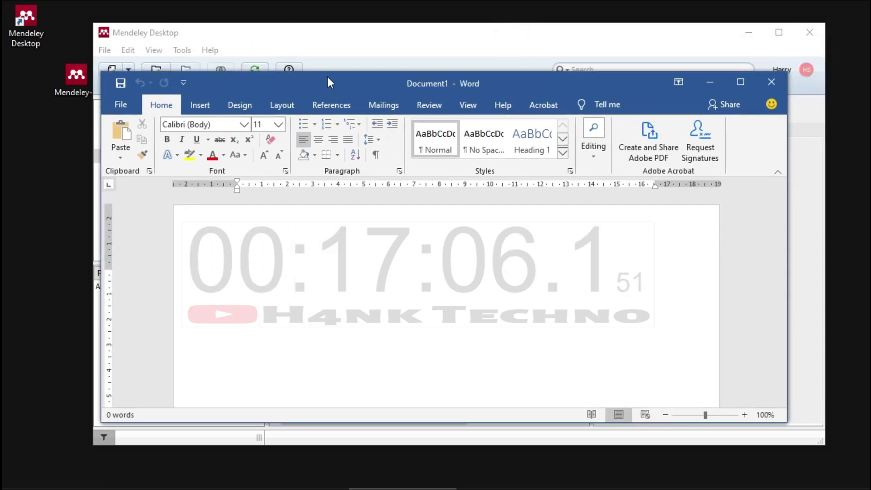
pyautogui.click(388, 105)
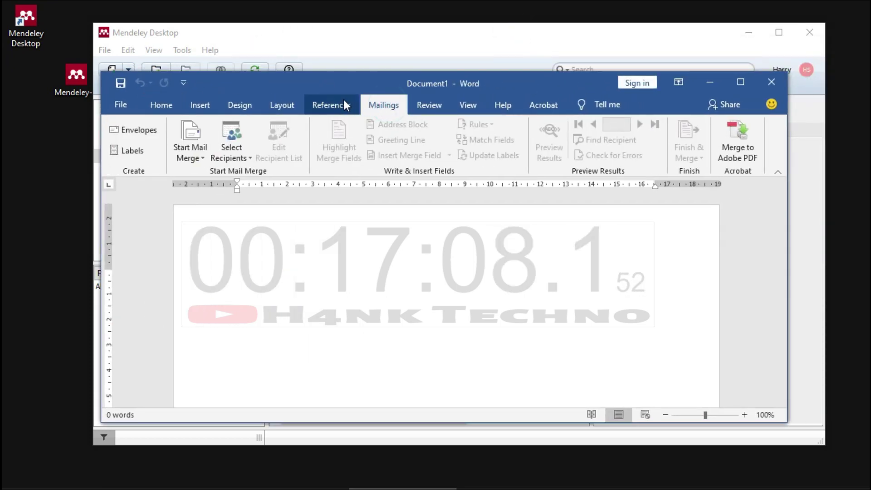
pyautogui.doubleClick(460, 78)
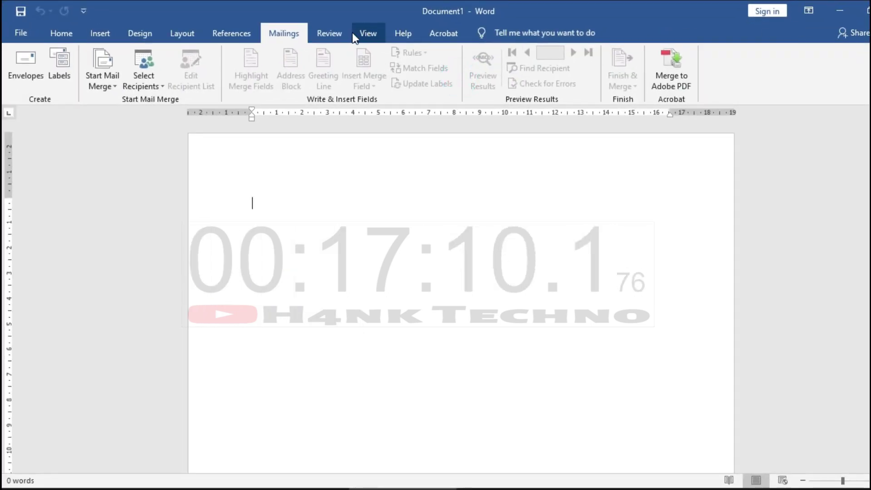
pyautogui.click(330, 33)
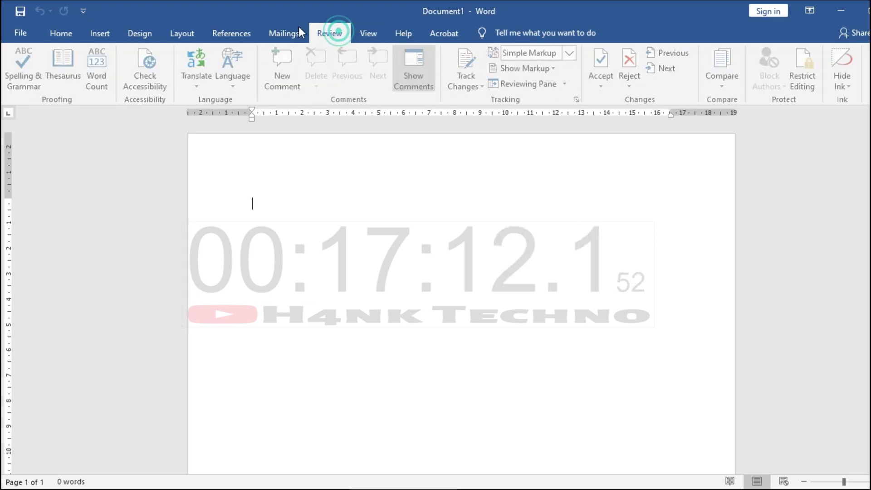
pyautogui.click(230, 37)
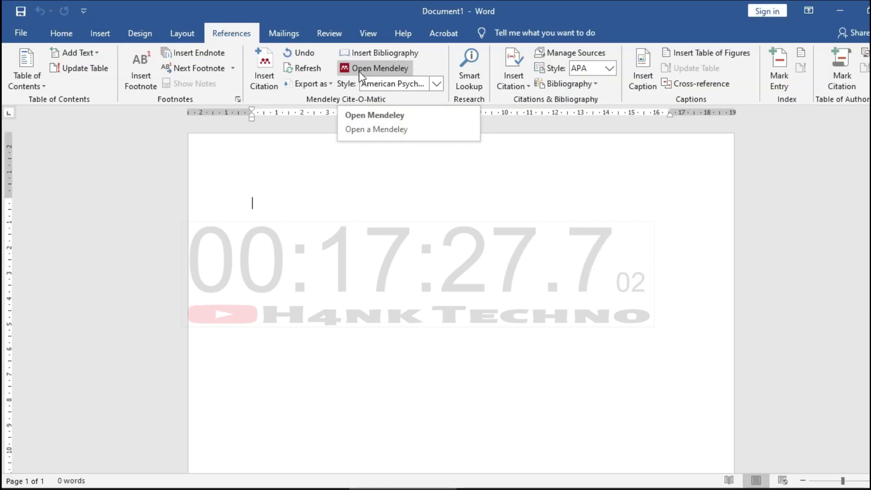
# Open Mendeley's citation styles list from Word and select IEEE.
pyautogui.click(430, 114)
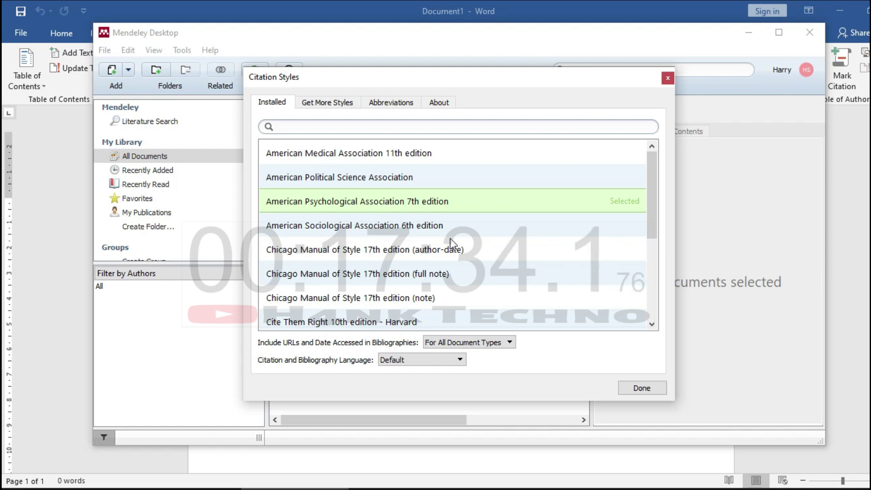
pyautogui.scroll(-3, 450, 238)
pyautogui.scroll(3, 450, 238)
pyautogui.scroll(-3, 451, 238)
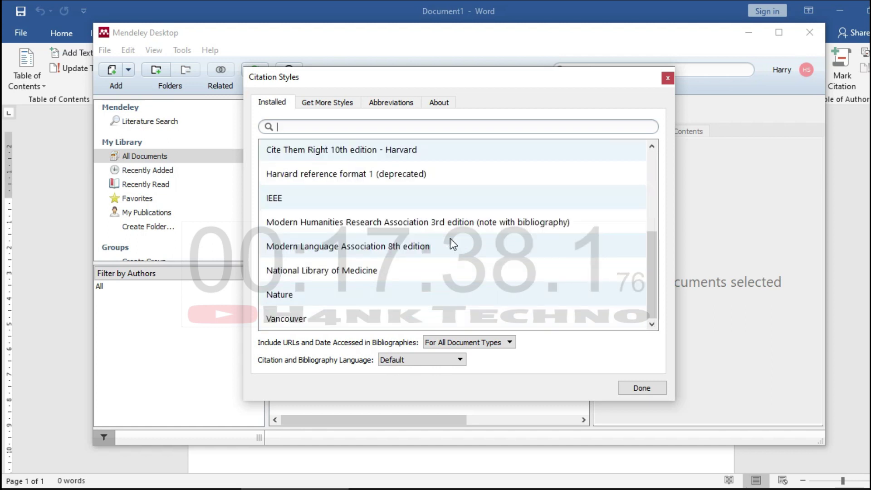
pyautogui.scroll(3, 450, 238)
pyautogui.scroll(-1, 450, 238)
pyautogui.click(433, 292)
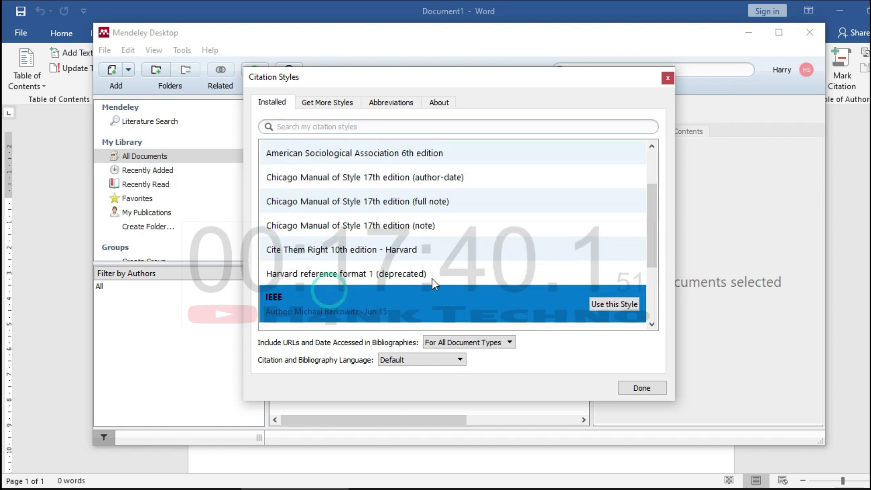
# Apply IEEE as the citation style and close the Citation Styles window.
pyautogui.scroll(-1, 481, 268)
pyautogui.scroll(3, 398, 232)
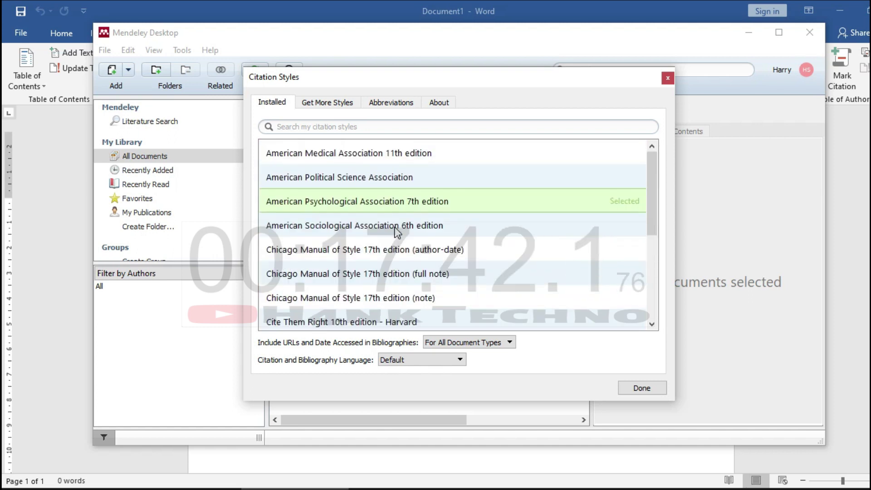
pyautogui.scroll(-2, 398, 231)
pyautogui.scroll(2, 394, 227)
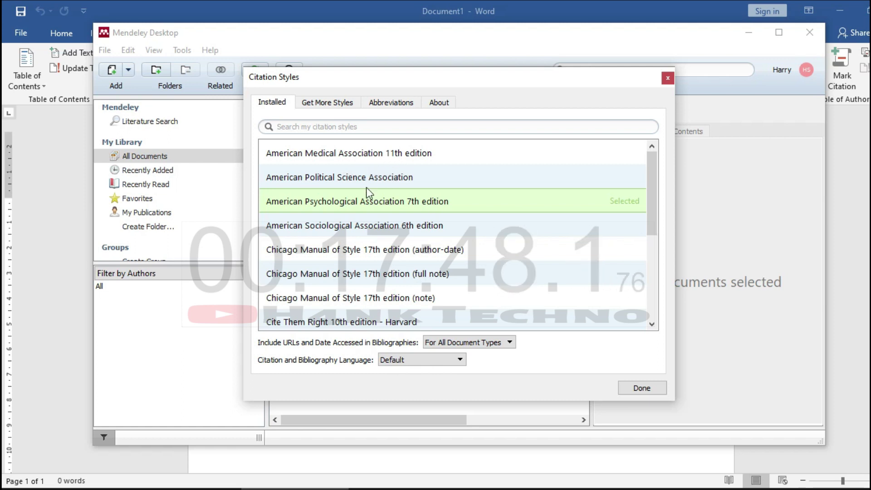
pyautogui.scroll(-2, 373, 172)
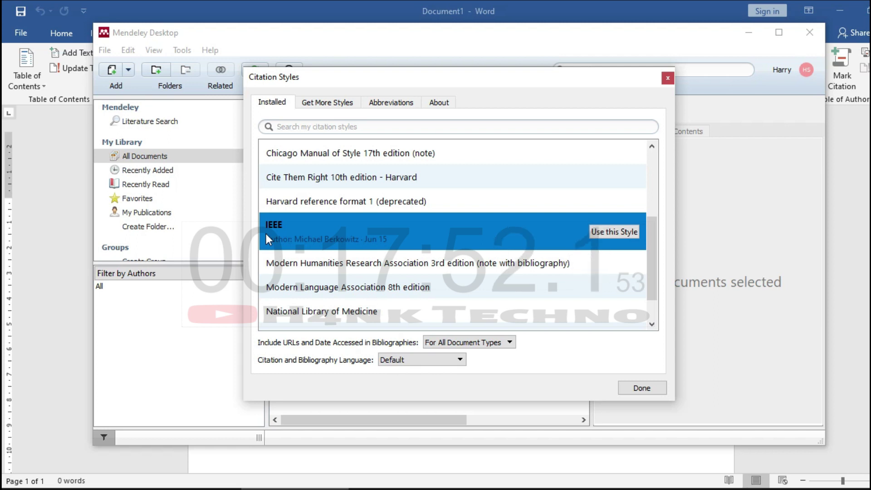
pyautogui.scroll(-1, 306, 233)
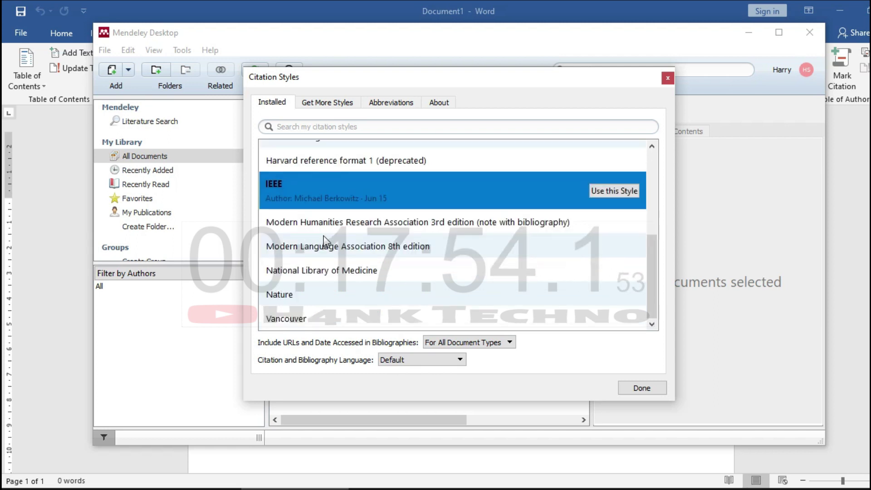
pyautogui.scroll(3, 328, 261)
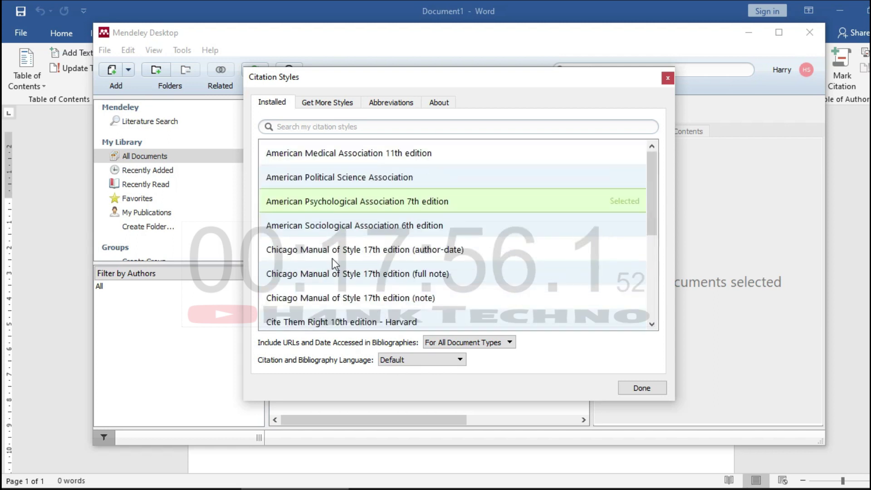
pyautogui.scroll(-3, 333, 258)
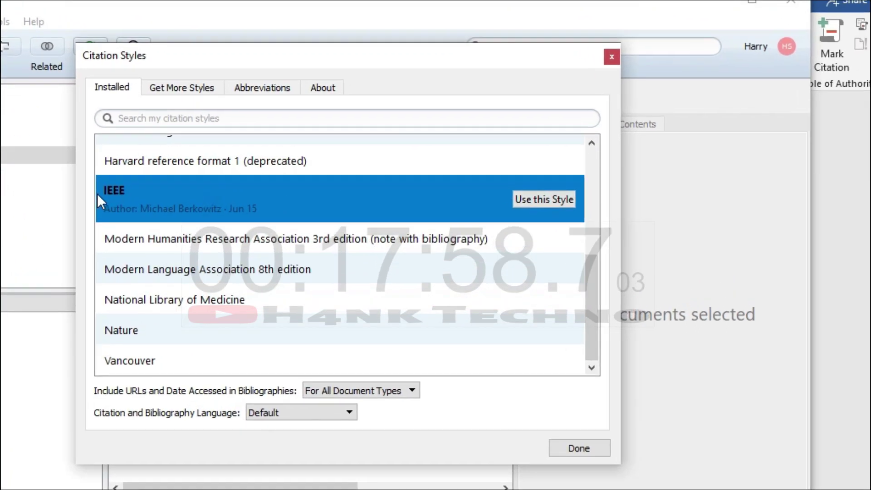
pyautogui.click(544, 200)
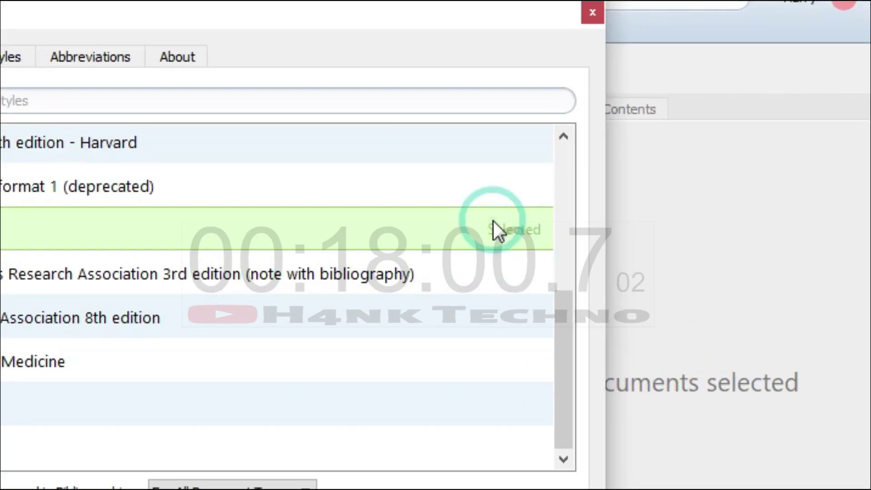
pyautogui.click(642, 387)
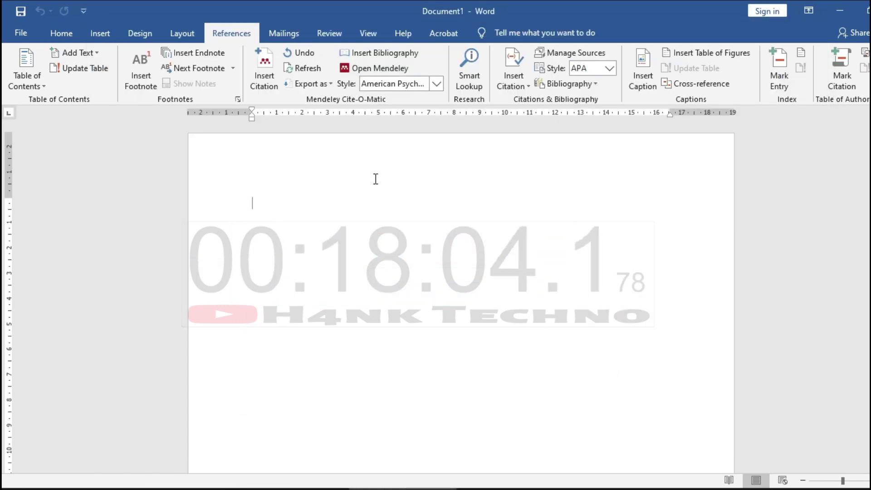
# Bring Mendeley Desktop in front of Word and maximize its library window.
pyautogui.click(324, 489)
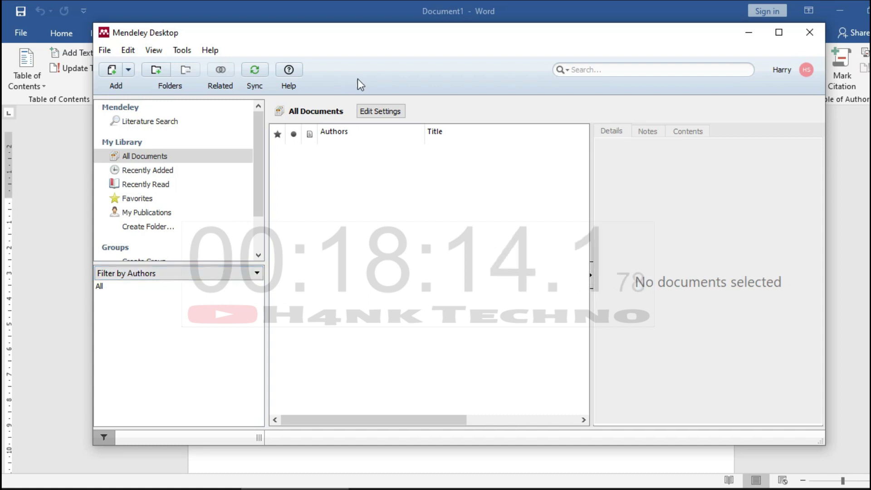
pyautogui.doubleClick(427, 36)
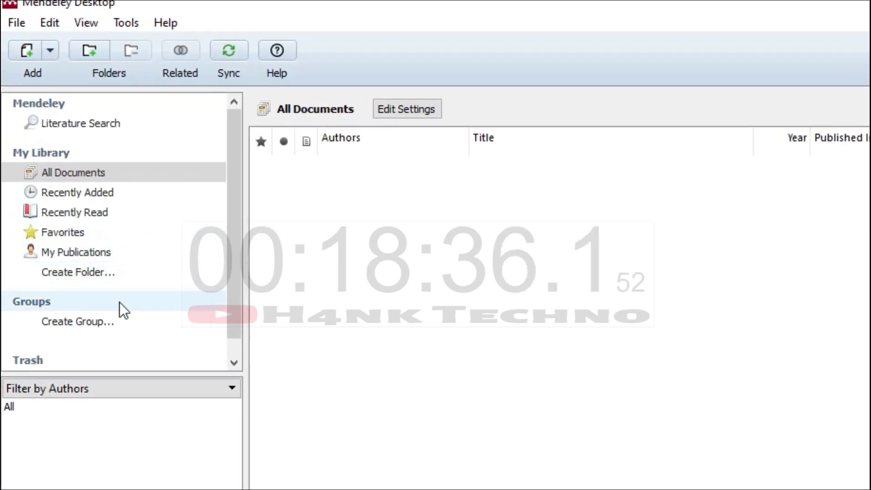
pyautogui.scroll(-1, 90, 356)
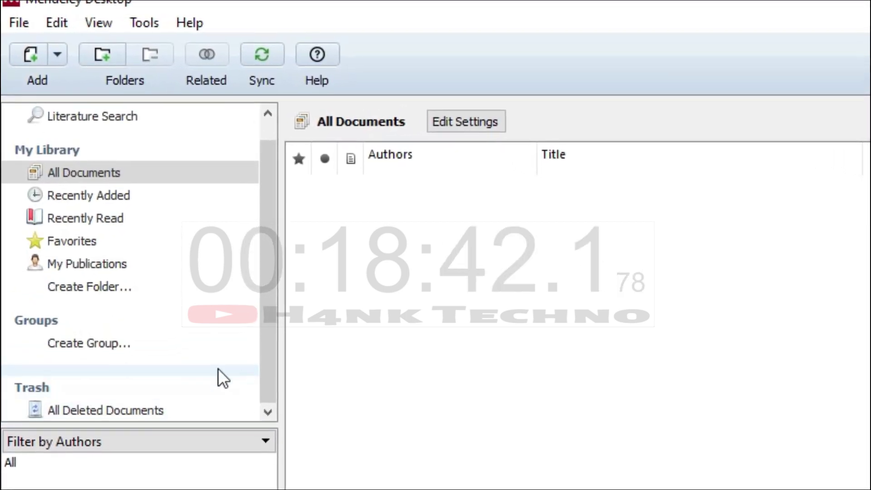
# Search the online literature catalog for 'Algoritma', listing 25 of 8688 matching papers.
pyautogui.click(113, 117)
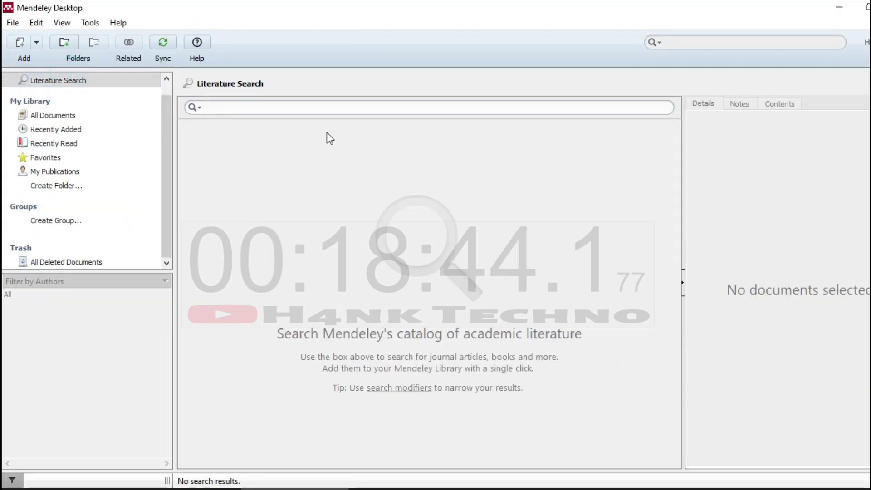
pyautogui.write('Algoritma')
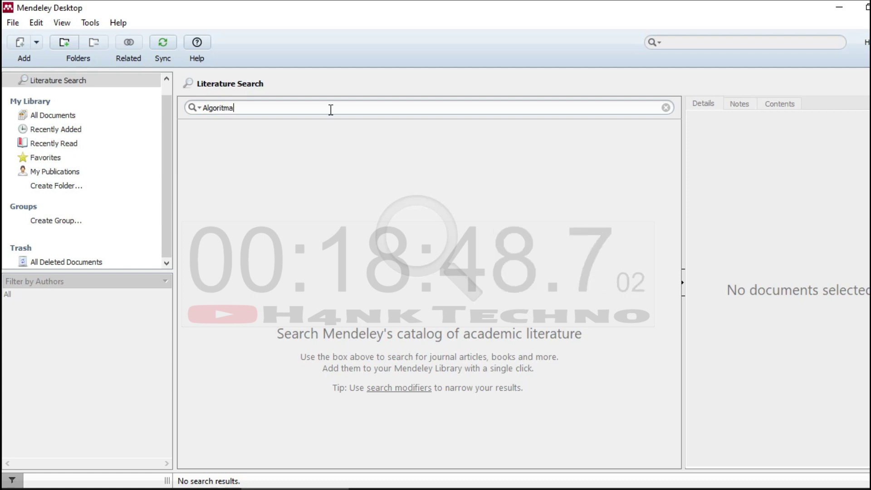
pyautogui.press('Return')
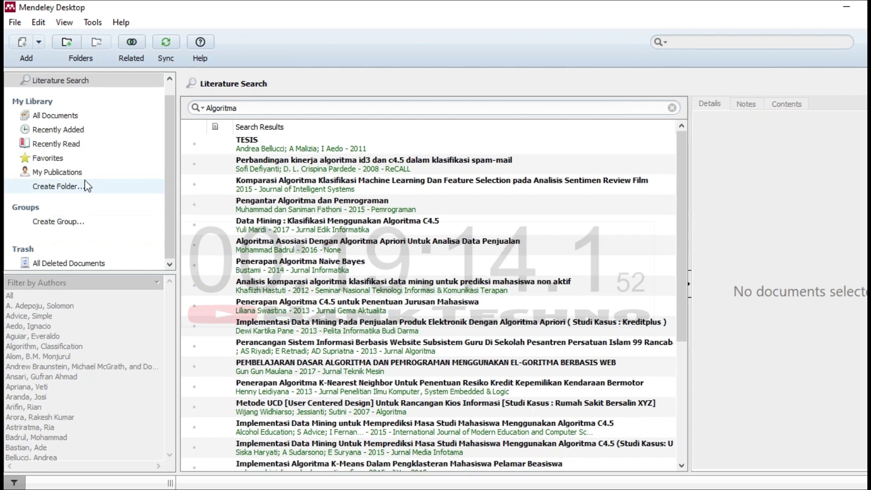
# Create a new library folder named 'Alogirtma Plagiat'.
pyautogui.click(81, 191)
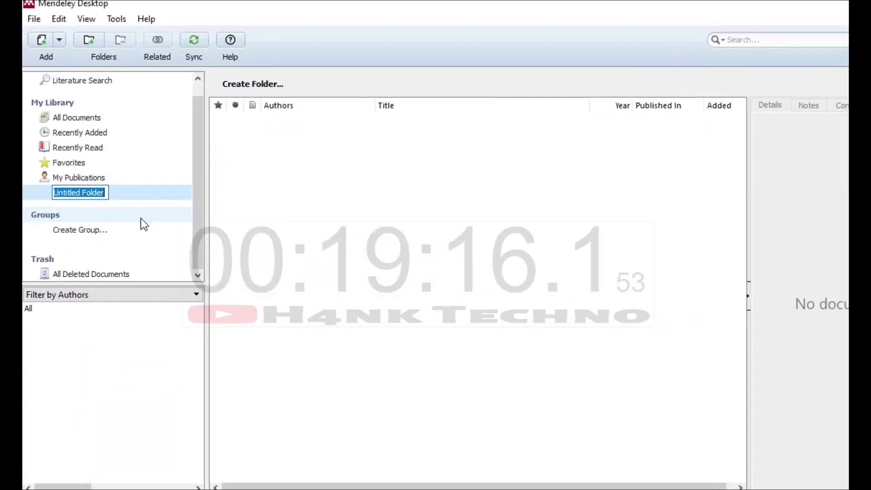
pyautogui.click(127, 221)
pyautogui.click(111, 194)
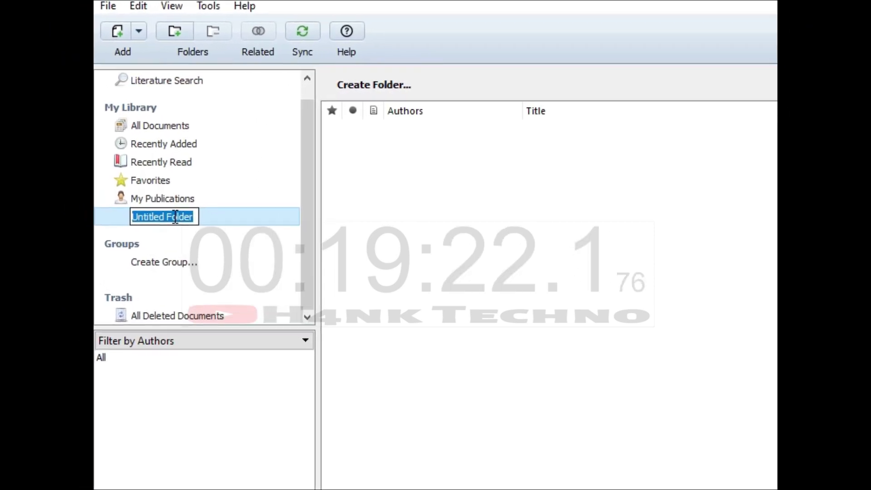
pyautogui.write('Alogirt')
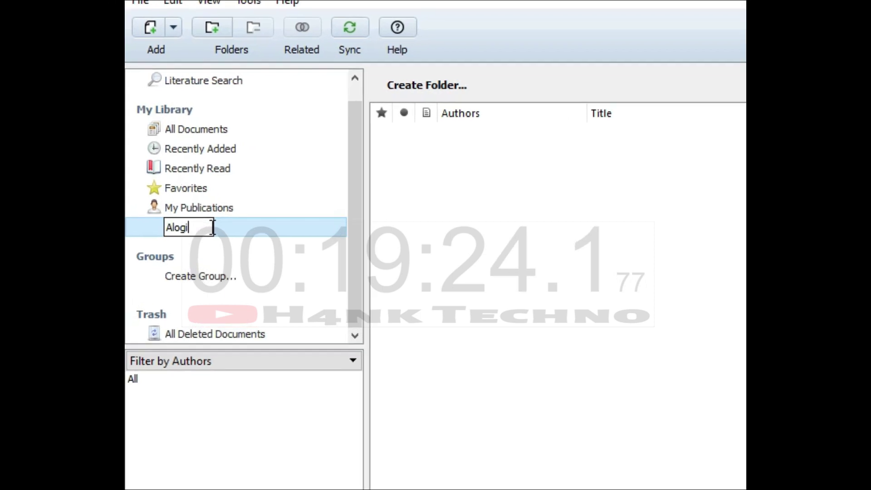
pyautogui.write('ma P')
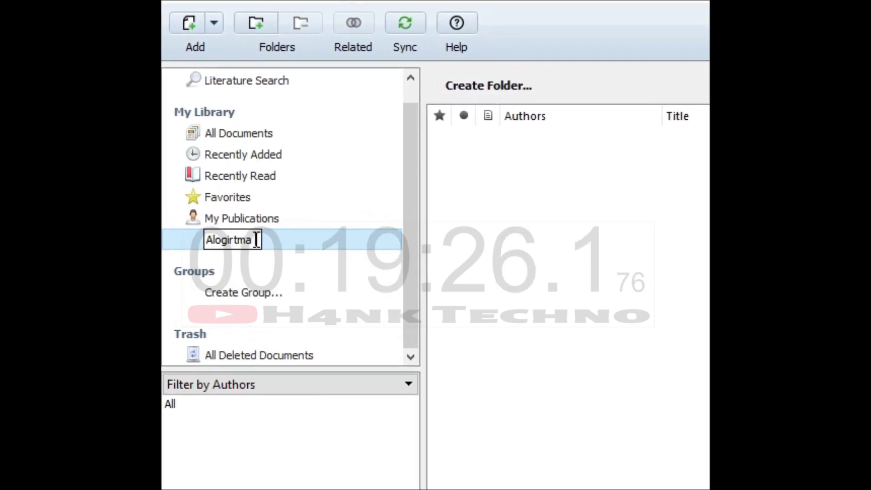
pyautogui.write('la')
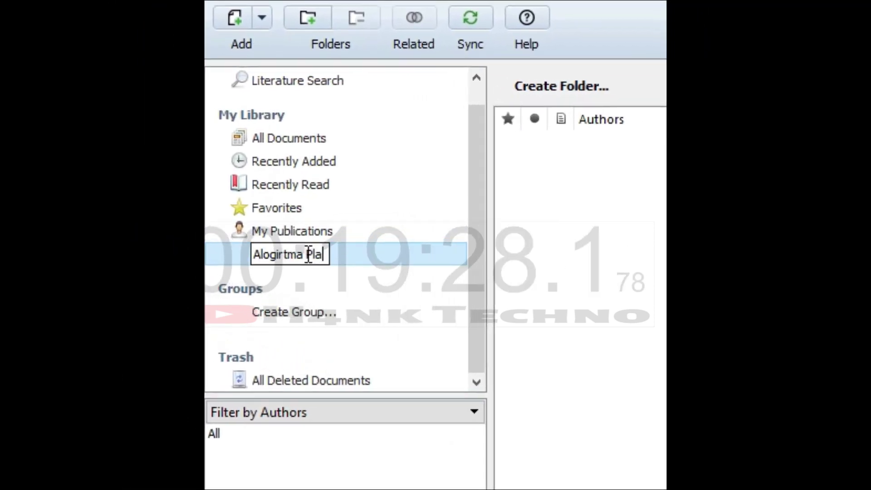
pyautogui.write('giat')
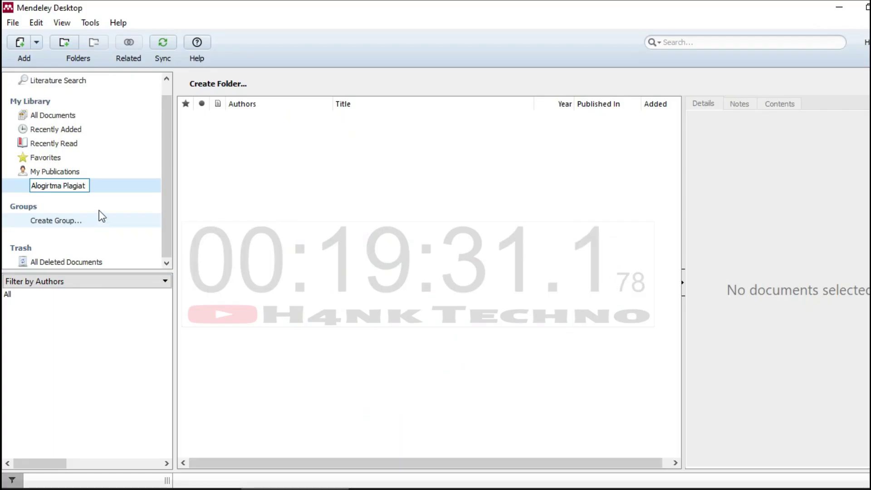
pyautogui.click(454, 324)
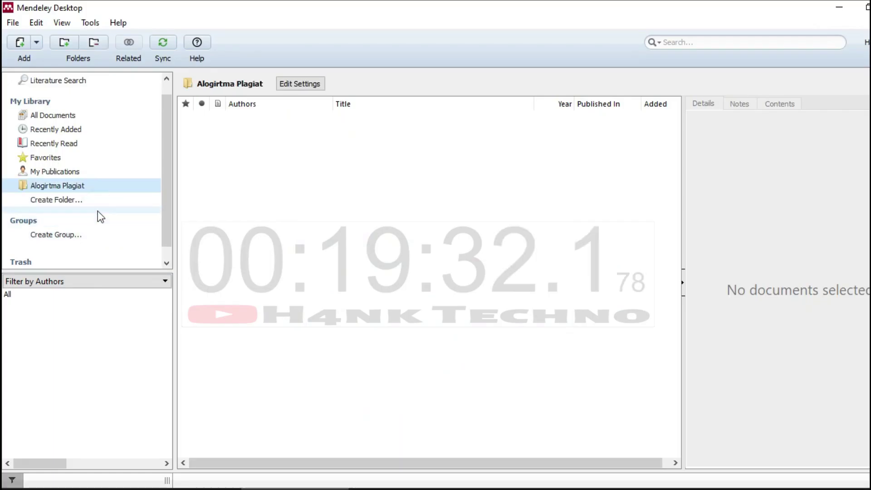
# Abandon a second 'Tugas Ak' folder and open the Alogirtma Plagiat folder.
pyautogui.click(54, 200)
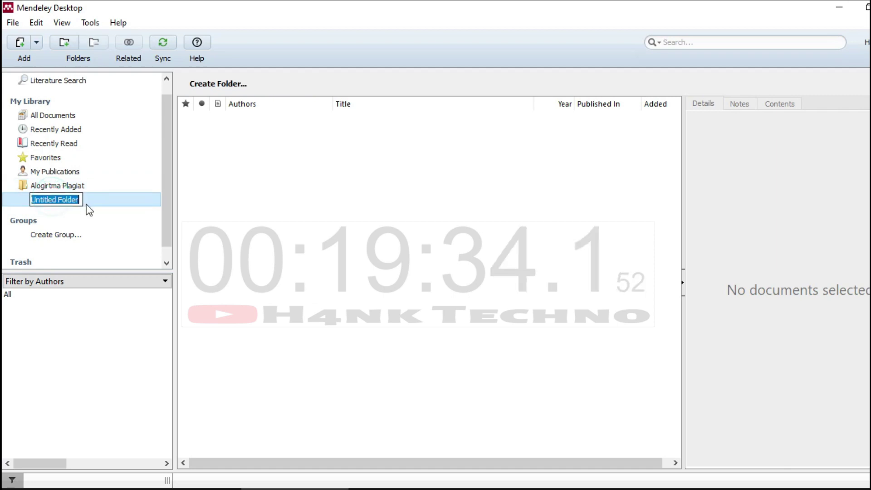
pyautogui.write('TU')
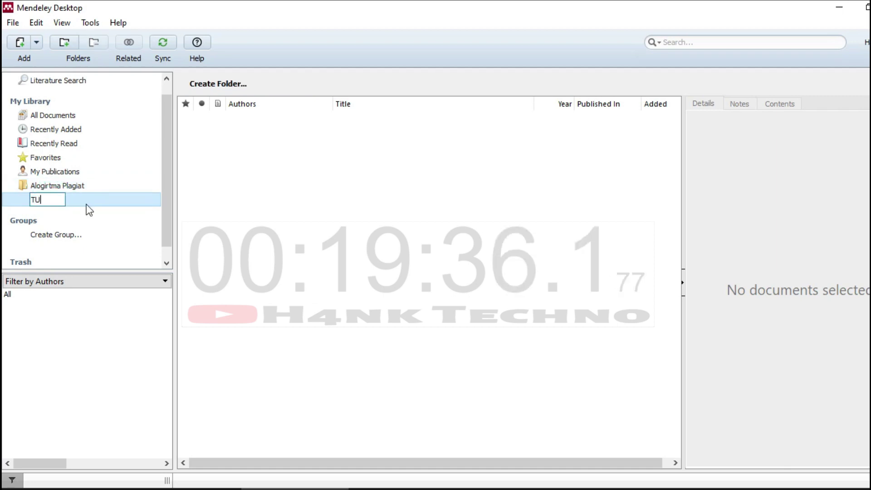
pyautogui.write('gas AK')
pyautogui.press('BackSpace')
pyautogui.press('BackSpace')
pyautogui.press('BackSpace')
pyautogui.press('BackSpace')
pyautogui.press('BackSpace')
pyautogui.press('BackSpace')
pyautogui.press('BackSpace')
pyautogui.press('BackSpace')
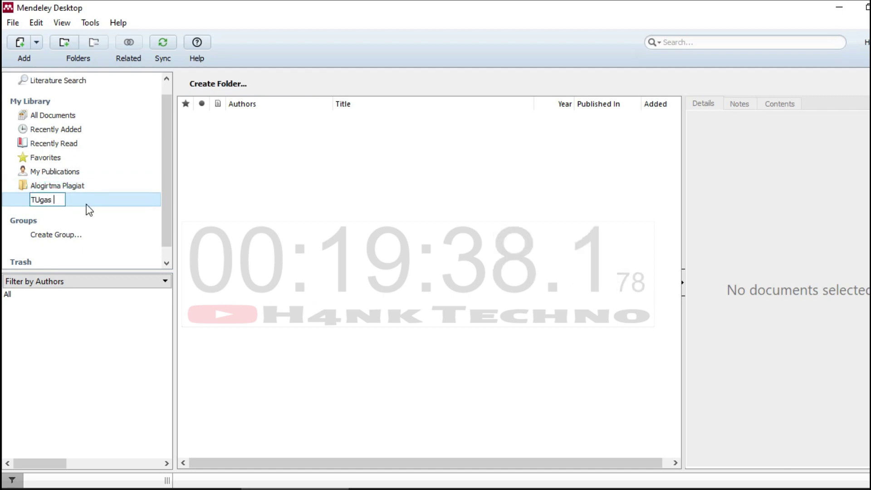
pyautogui.write('Tugas Akhir')
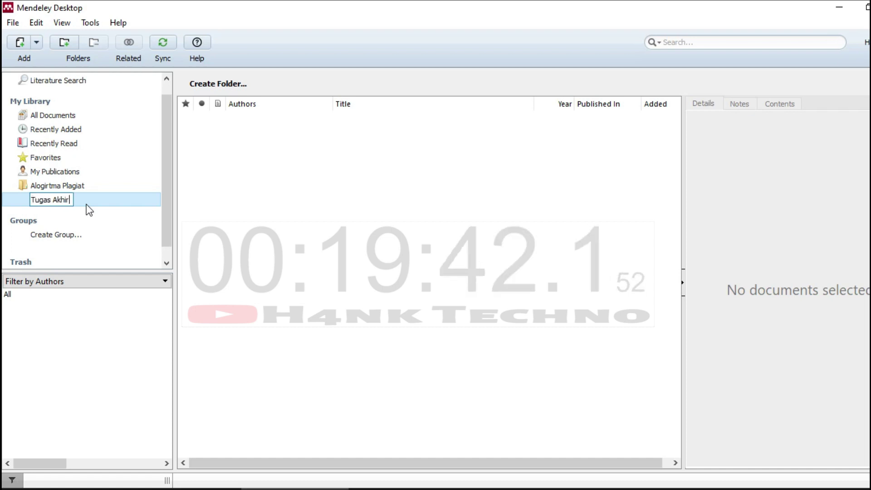
pyautogui.press('BackSpace')
pyautogui.press('BackSpace')
pyautogui.press('BackSpace')
pyautogui.press('BackSpace')
pyautogui.press('BackSpace')
pyautogui.press('BackSpace')
pyautogui.press('BackSpace')
pyautogui.press('BackSpace')
pyautogui.press('BackSpace')
pyautogui.press('BackSpace')
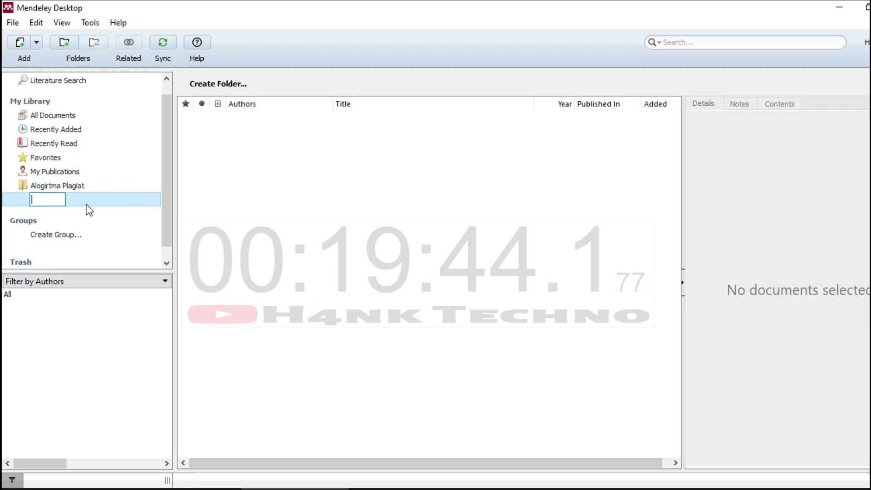
pyautogui.click(288, 237)
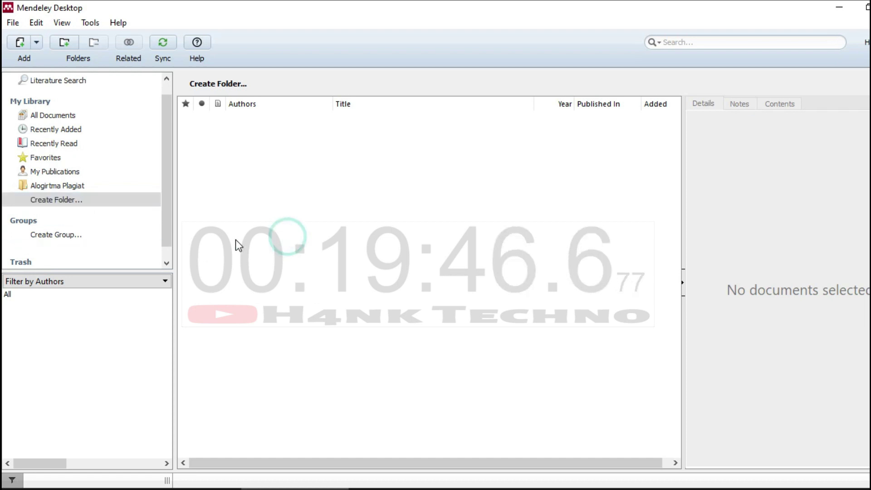
pyautogui.click(83, 186)
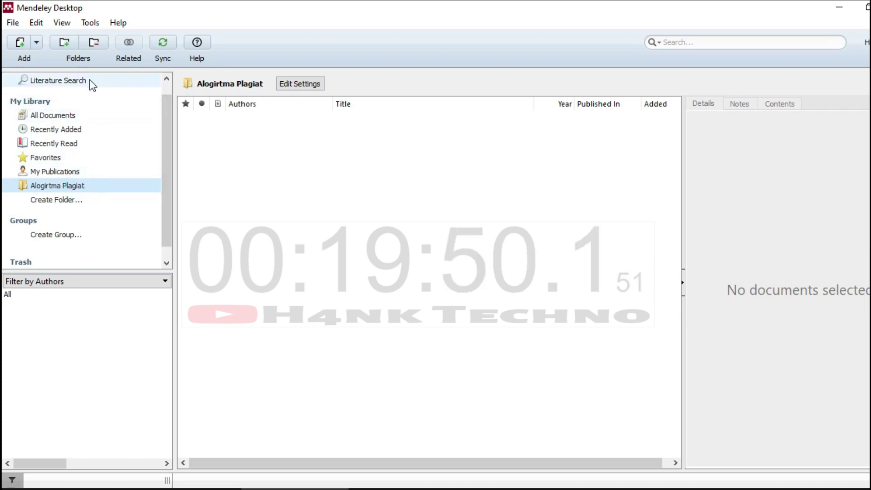
# Extend the catalog query to 'Algoritma Plagiat' and browse its 21 results.
pyautogui.click(89, 80)
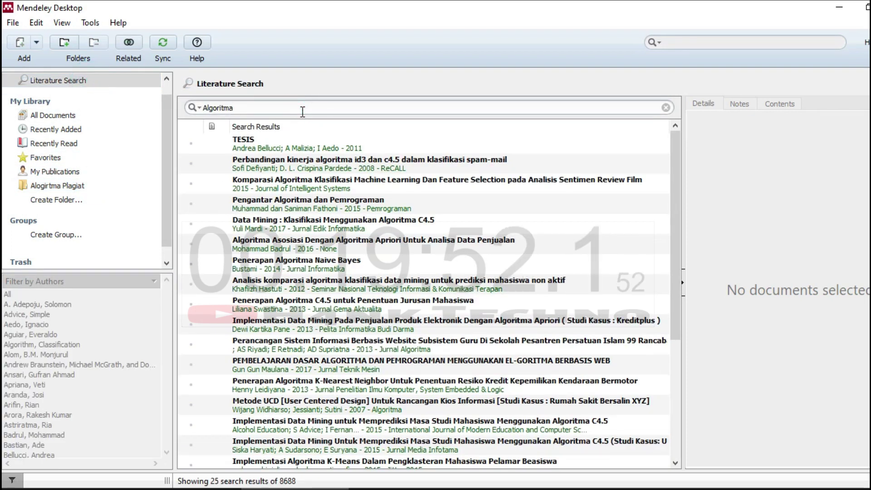
pyautogui.write('Plag')
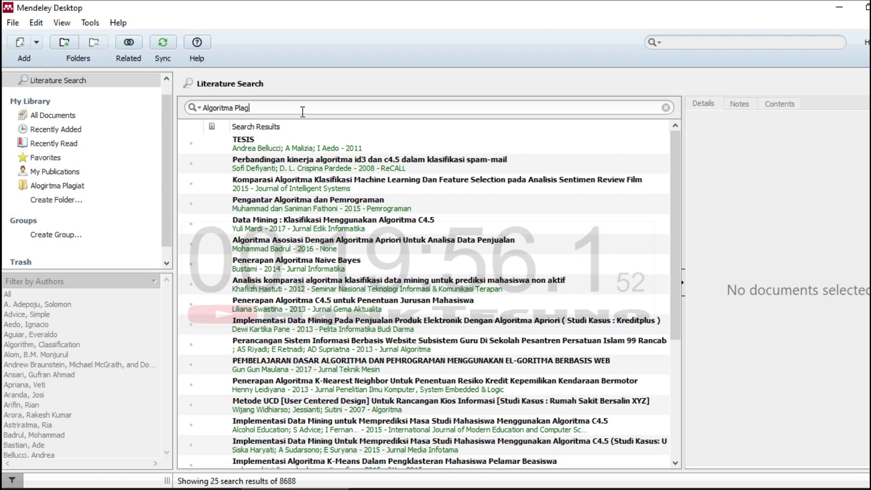
pyautogui.write('iat')
pyautogui.press('Return')
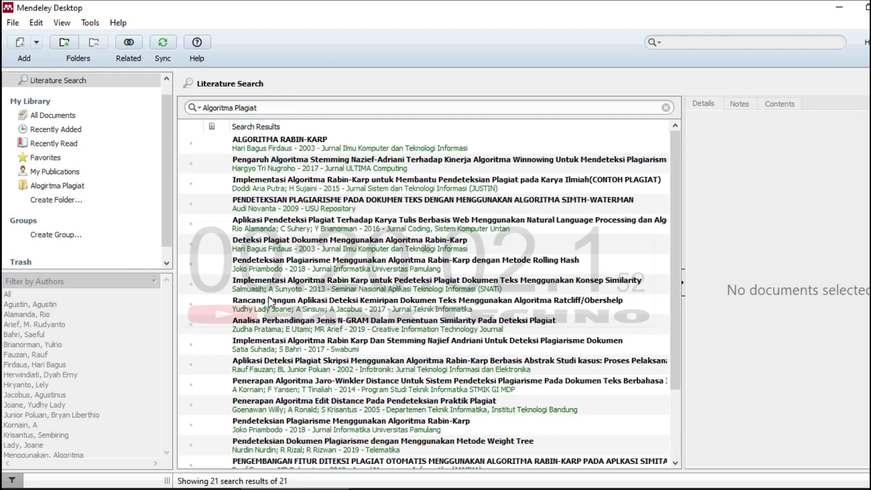
pyautogui.scroll(-2, 270, 336)
pyautogui.scroll(2, 661, 299)
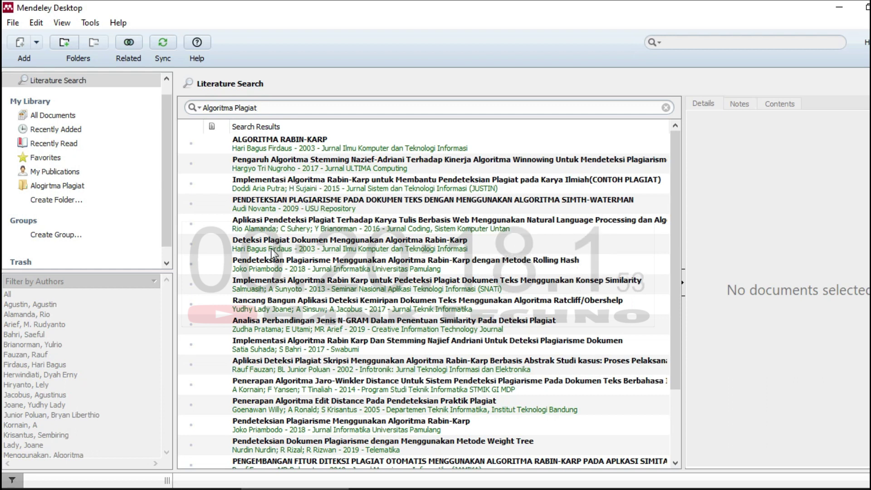
pyautogui.scroll(-3, 273, 252)
pyautogui.scroll(3, 272, 252)
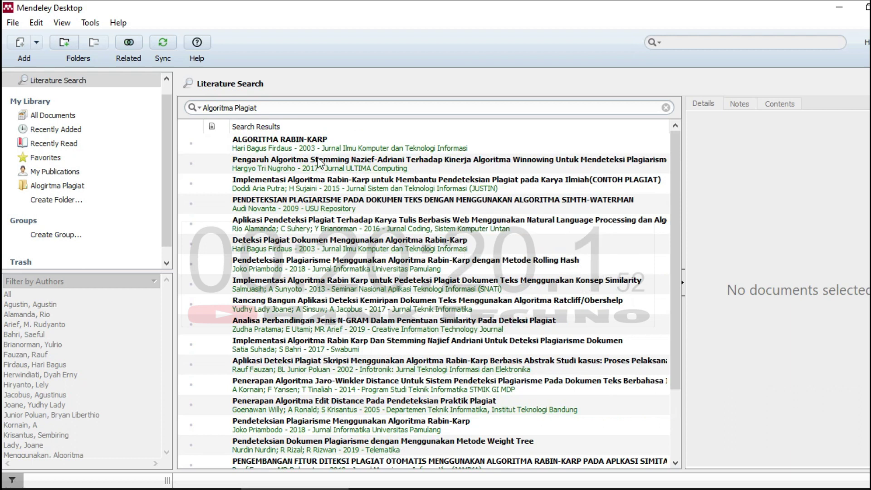
# Save the 2017 'Pengaruh Algoritma Stemming Nazief-Adriani' paper to the library, then preview two more results.
pyautogui.click(317, 159)
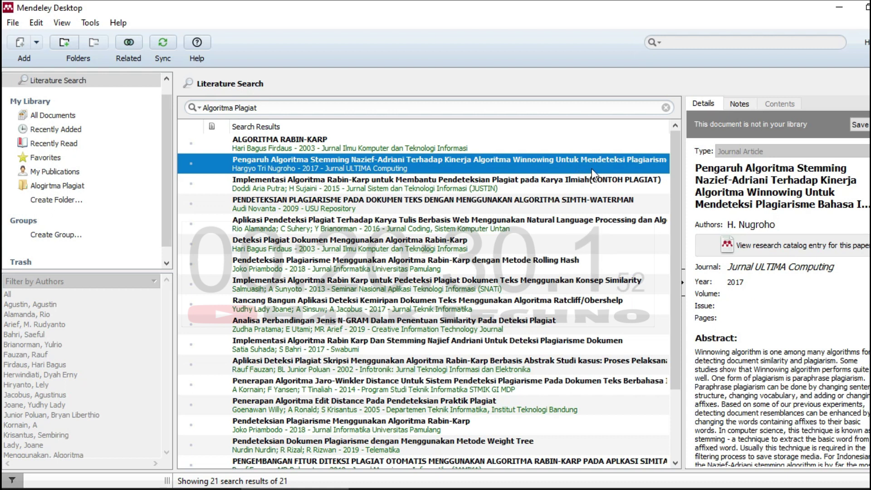
pyautogui.moveTo(292, 171); pyautogui.dragTo(263, 169)
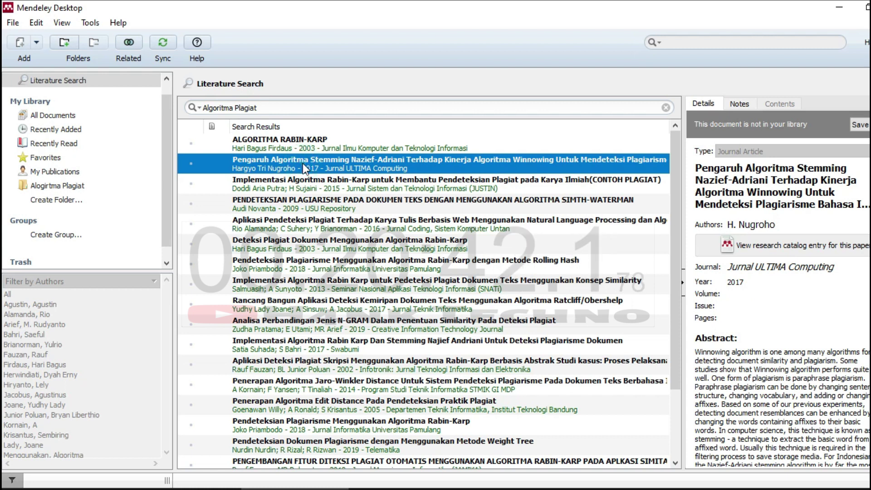
pyautogui.moveTo(303, 162); pyautogui.dragTo(269, 173)
pyautogui.moveTo(196, 173); pyautogui.dragTo(55, 185)
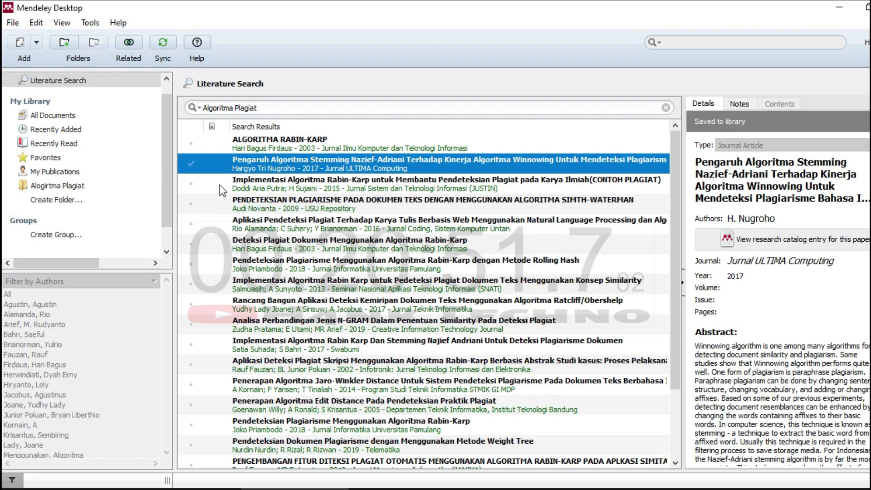
pyautogui.click(217, 185)
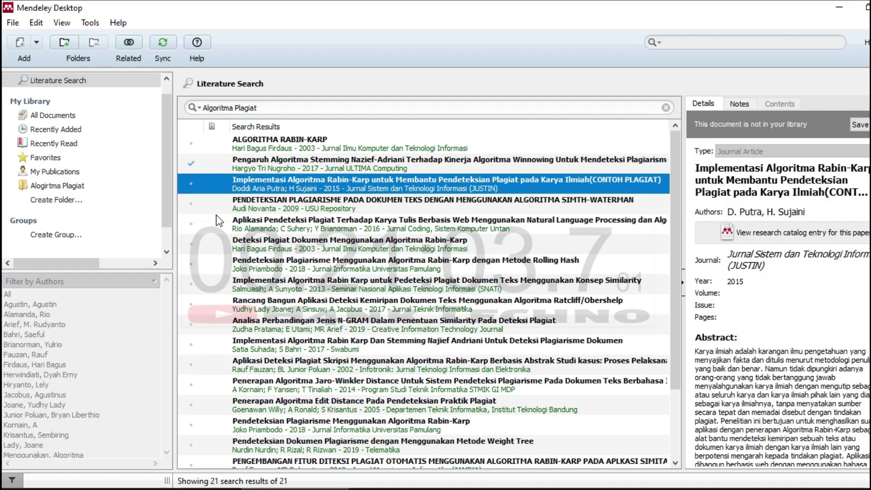
pyautogui.click(216, 216)
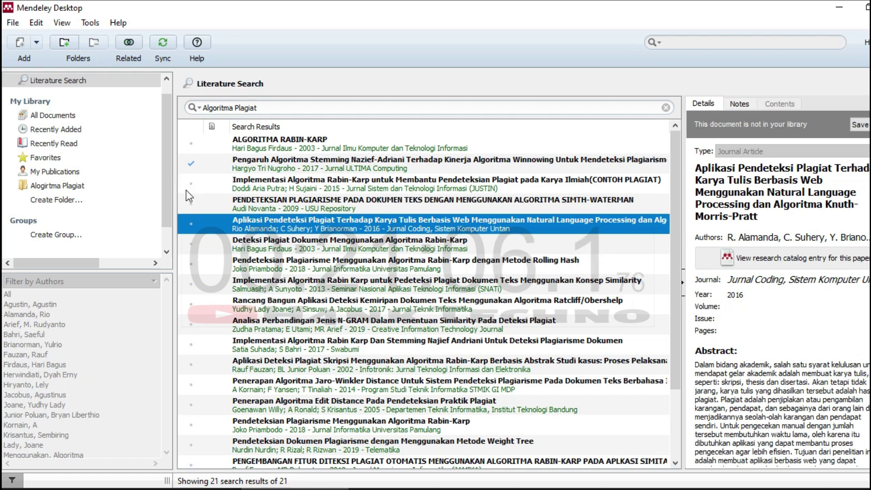
# Add seven plagiarism papers, including Rabin-Karp, Smith-Waterman and Ratcliff/Obershelp, to Alogirtma Plagiat, then open it.
pyautogui.click(292, 181)
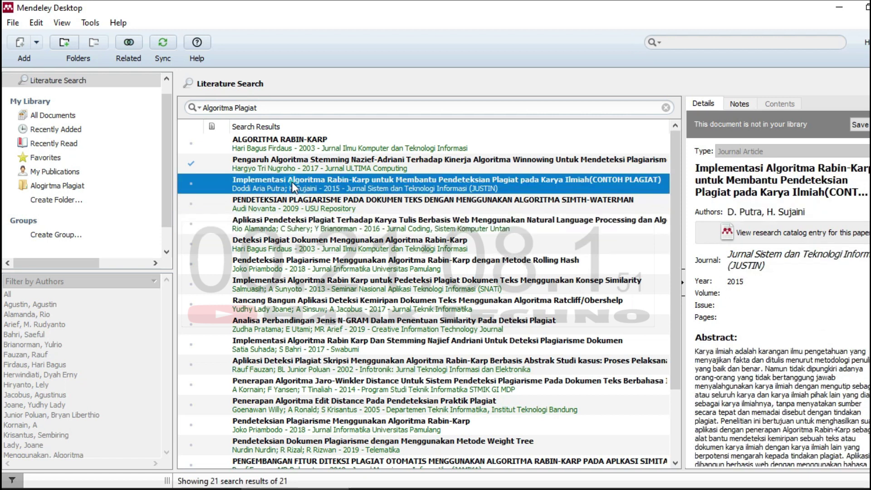
pyautogui.moveTo(327, 188); pyautogui.dragTo(67, 184)
pyautogui.moveTo(286, 205); pyautogui.dragTo(61, 185)
pyautogui.moveTo(243, 224); pyautogui.dragTo(68, 186)
pyautogui.moveTo(256, 248); pyautogui.dragTo(68, 186)
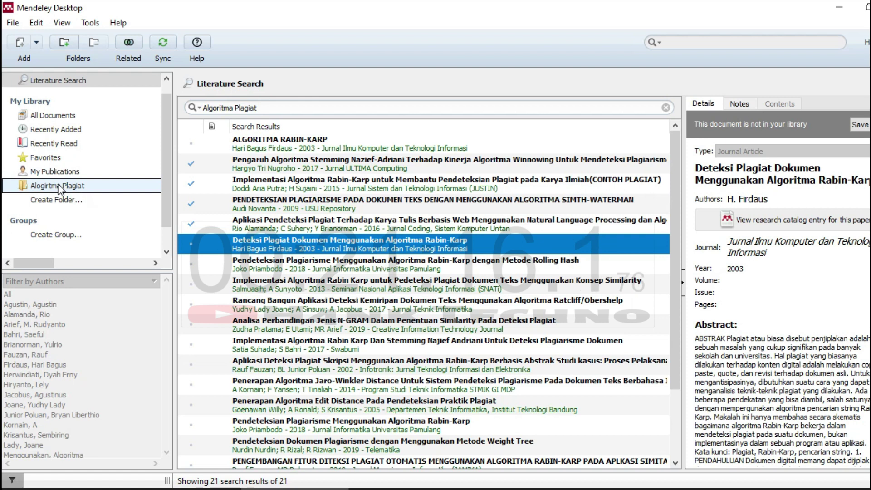
pyautogui.moveTo(286, 268); pyautogui.dragTo(75, 189)
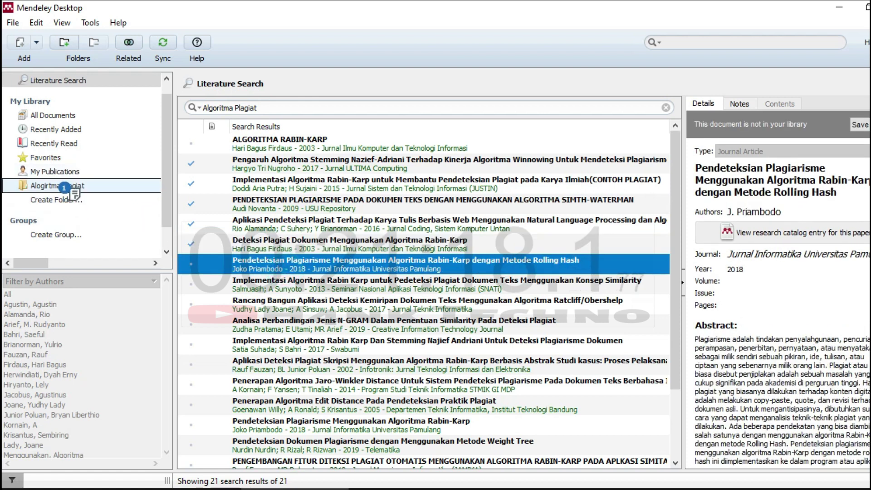
pyautogui.moveTo(244, 280); pyautogui.dragTo(77, 191)
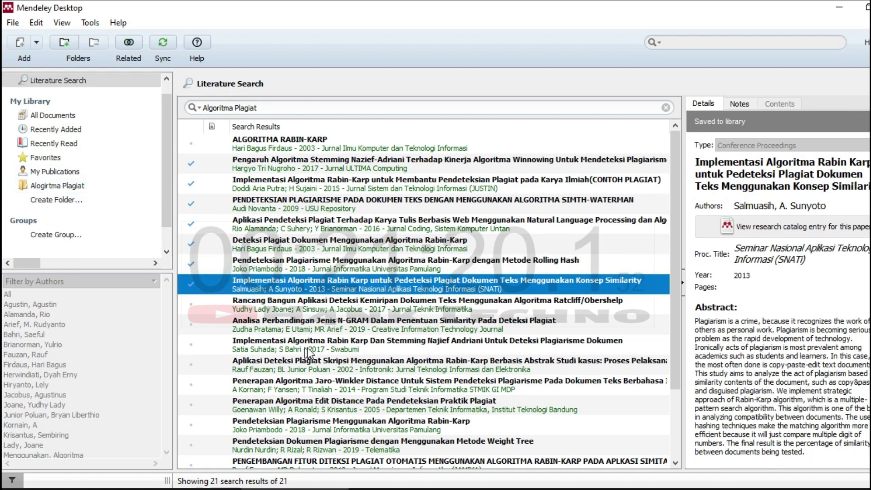
pyautogui.moveTo(288, 314); pyautogui.dragTo(71, 185)
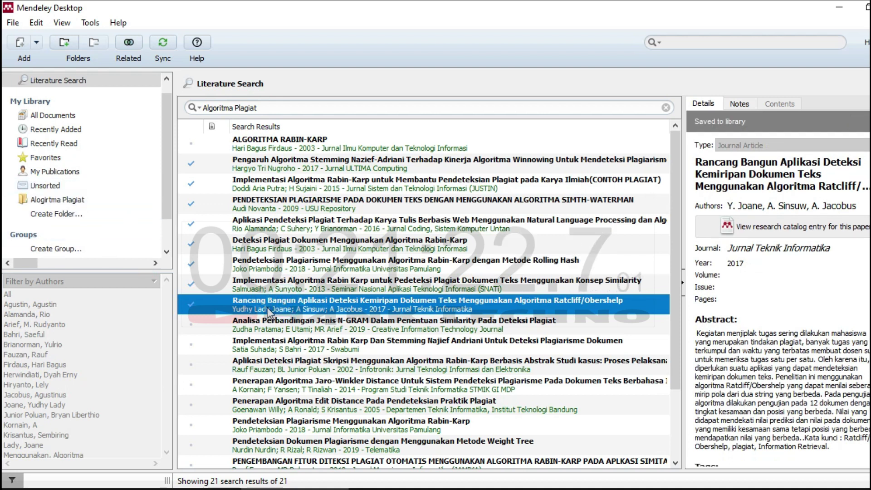
pyautogui.click(52, 198)
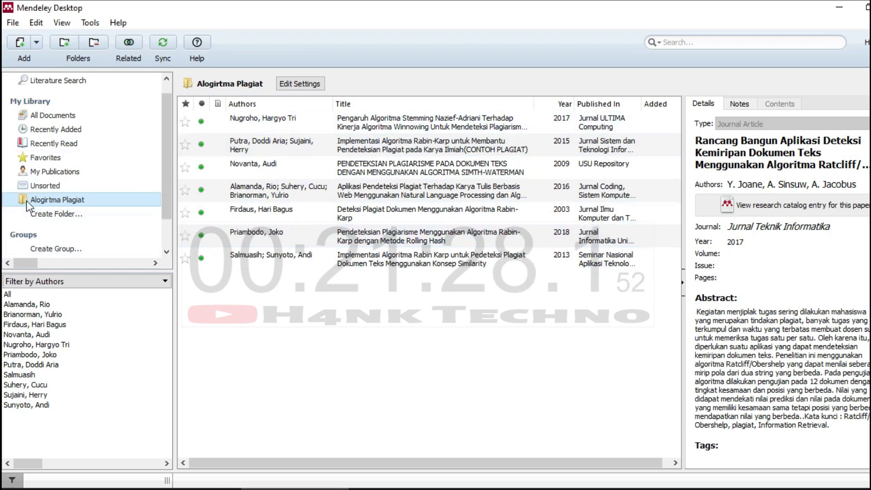
# Trim the literature search query back to 'Algoritma' and rerun it.
pyautogui.click(58, 81)
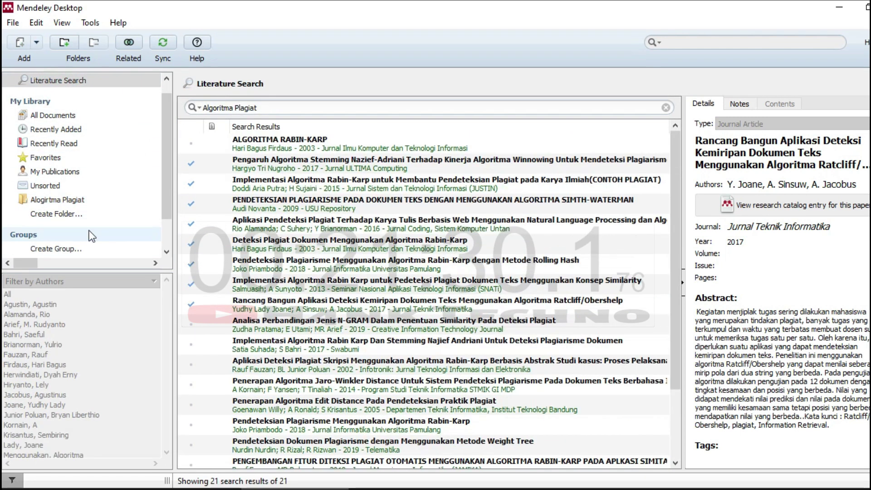
pyautogui.click(72, 200)
pyautogui.click(72, 81)
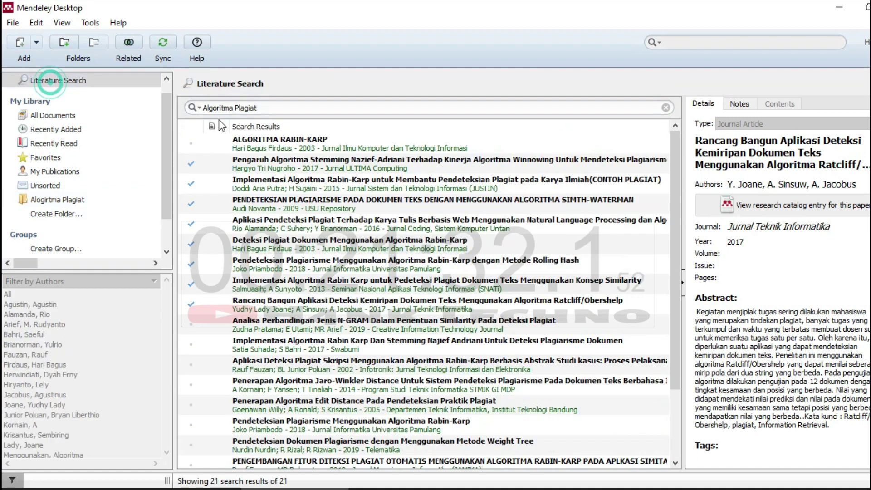
pyautogui.click(287, 108)
pyautogui.press('BackSpace')
pyautogui.press('BackSpace')
pyautogui.press('BackSpace')
pyautogui.press('BackSpace')
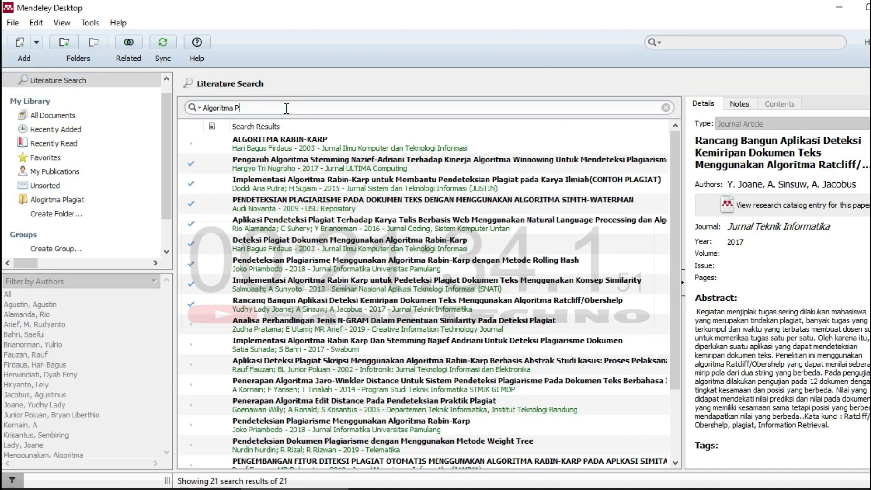
pyautogui.press('Return')
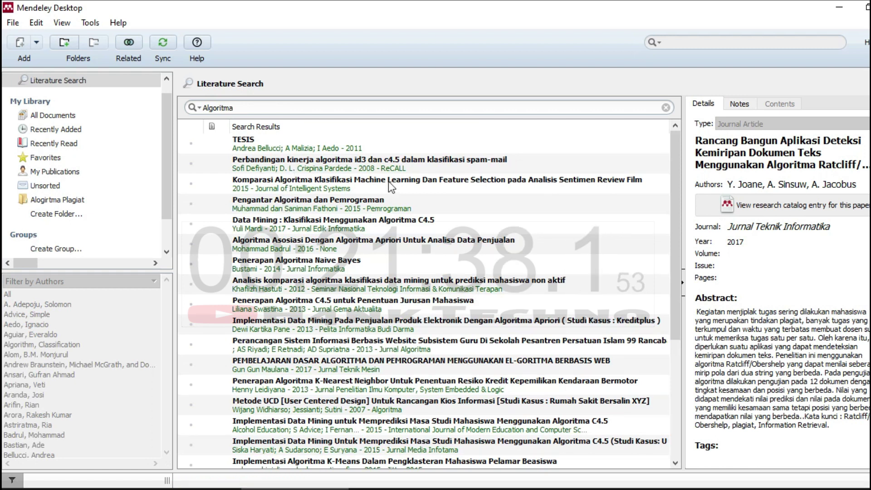
pyautogui.scroll(-1, 290, 231)
pyautogui.scroll(1, 308, 233)
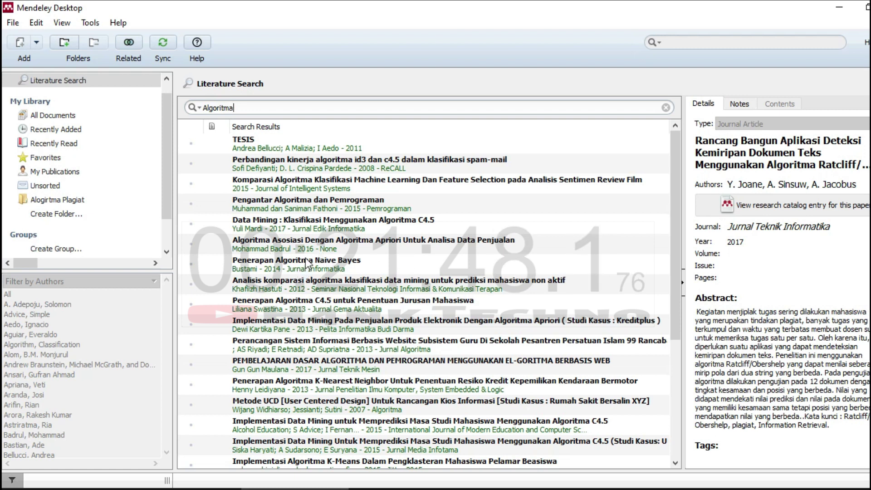
# Save 'Pengantar Algoritma dan Pemrograman' and 'Penerapan Algoritma Naive Bayes' to the Alogirtma Plagiat folder.
pyautogui.click(277, 203)
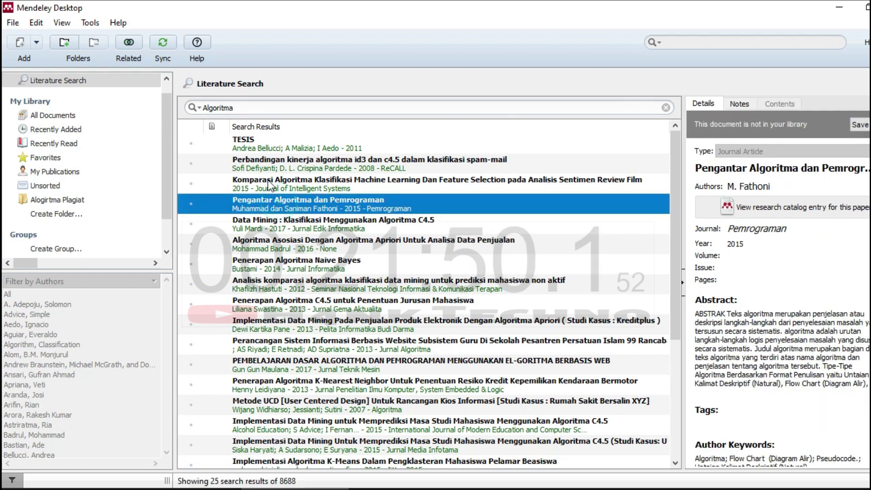
pyautogui.moveTo(353, 203); pyautogui.dragTo(81, 203)
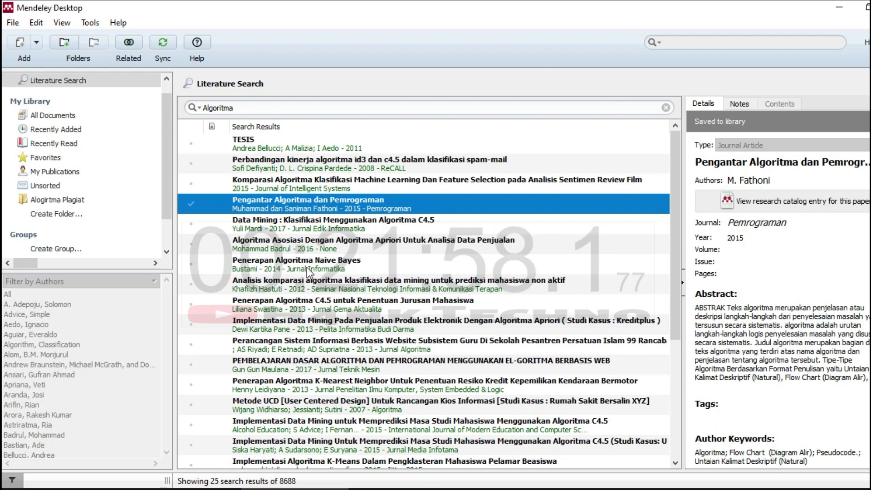
pyautogui.moveTo(323, 267); pyautogui.dragTo(72, 197)
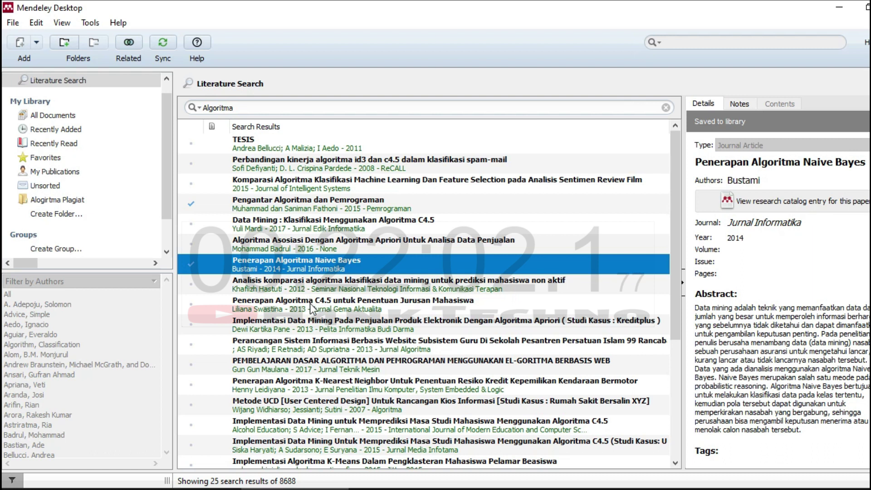
pyautogui.scroll(-2, 321, 316)
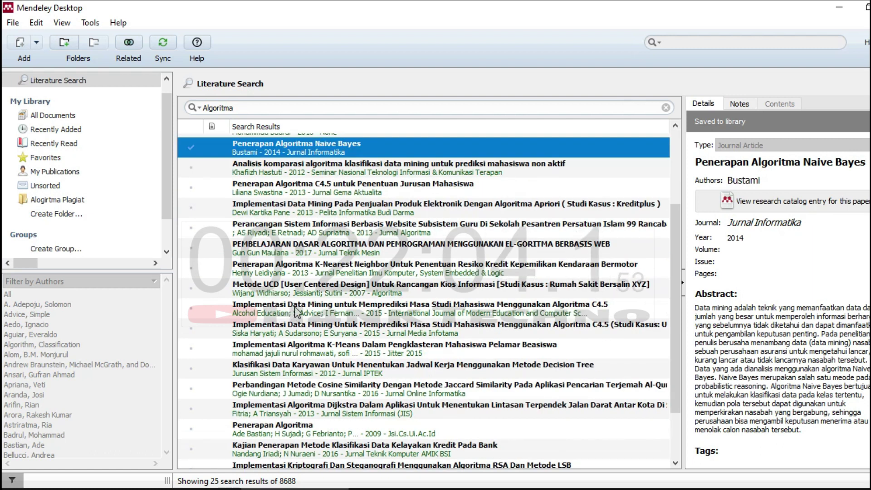
pyautogui.scroll(2, 295, 314)
pyautogui.scroll(-2, 274, 294)
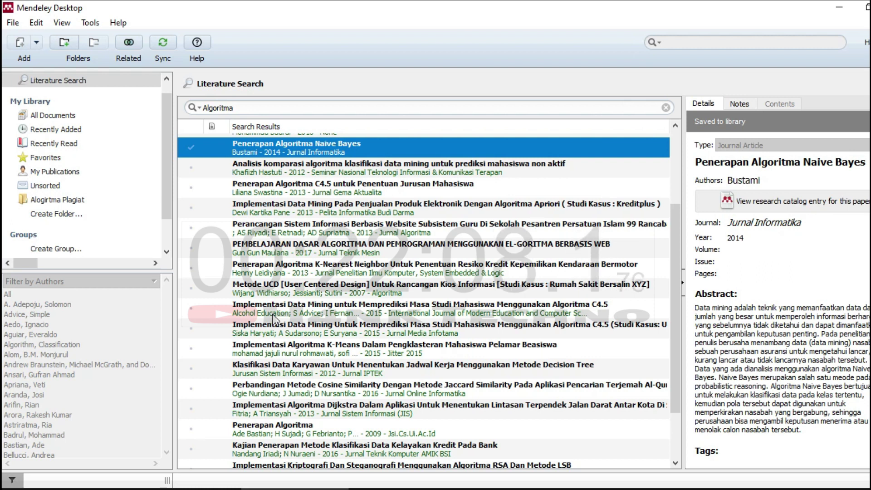
pyautogui.scroll(-2, 274, 318)
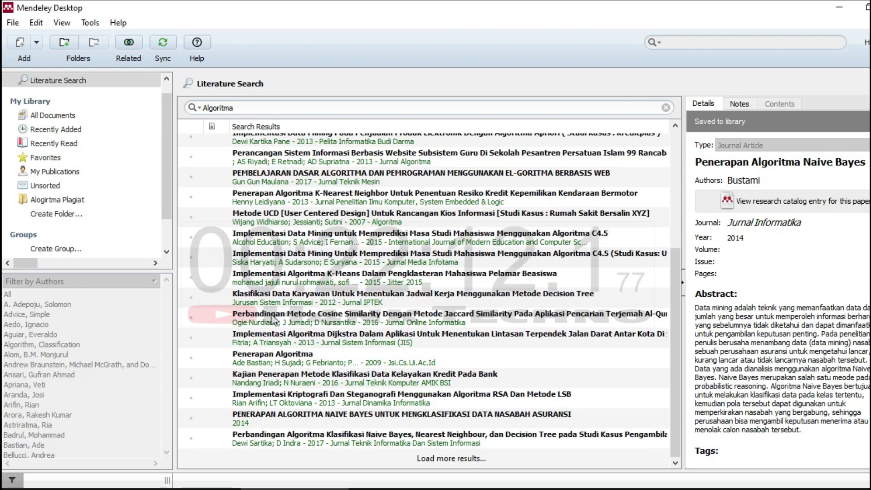
# Load two more batches of Algoritma search results.
pyautogui.click(423, 459)
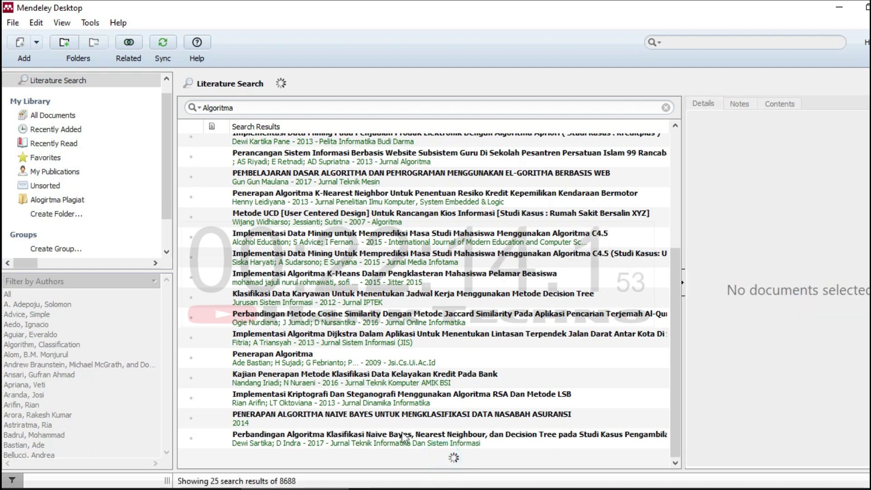
pyautogui.scroll(-8, 443, 440)
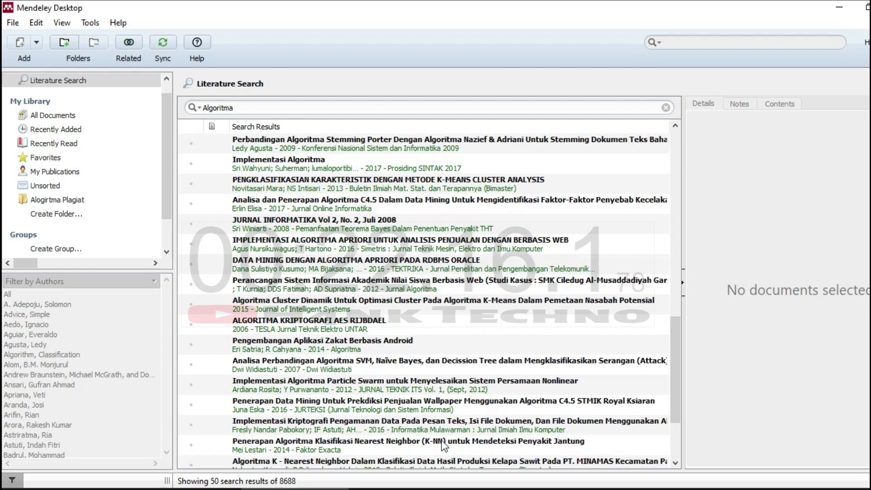
pyautogui.scroll(5, 302, 275)
pyautogui.scroll(-5, 250, 254)
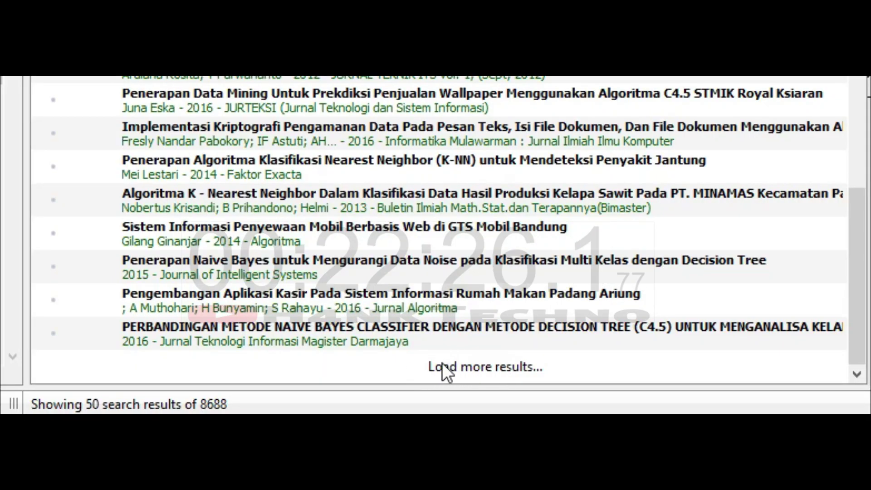
pyautogui.click(446, 367)
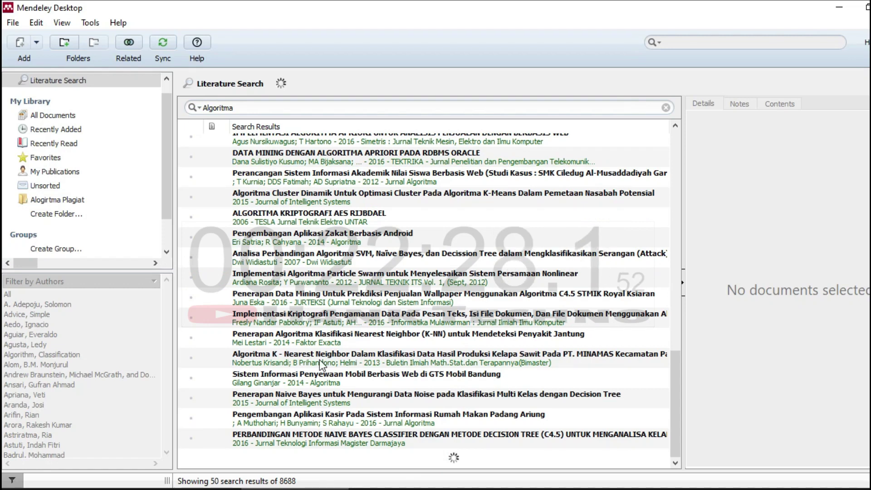
pyautogui.scroll(-6, 319, 360)
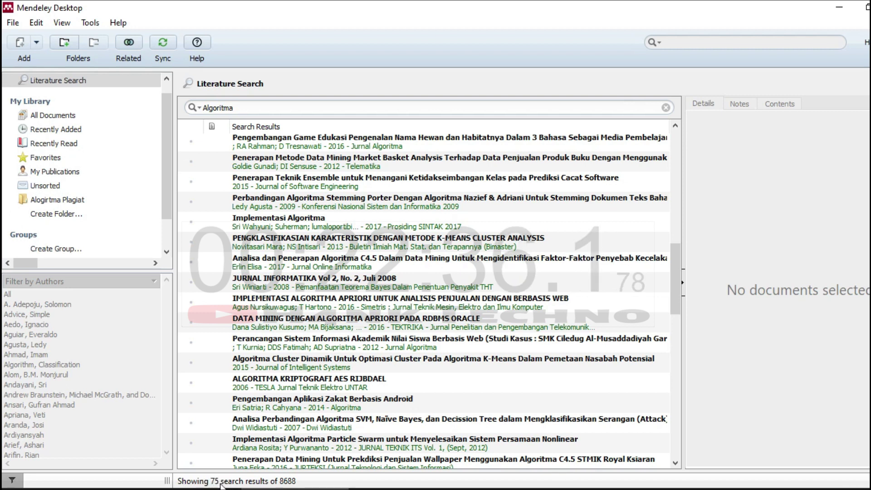
pyautogui.scroll(-10, 266, 460)
pyautogui.scroll(4, 337, 440)
pyautogui.scroll(-4, 336, 440)
pyautogui.scroll(1, 337, 441)
pyautogui.scroll(9, 338, 459)
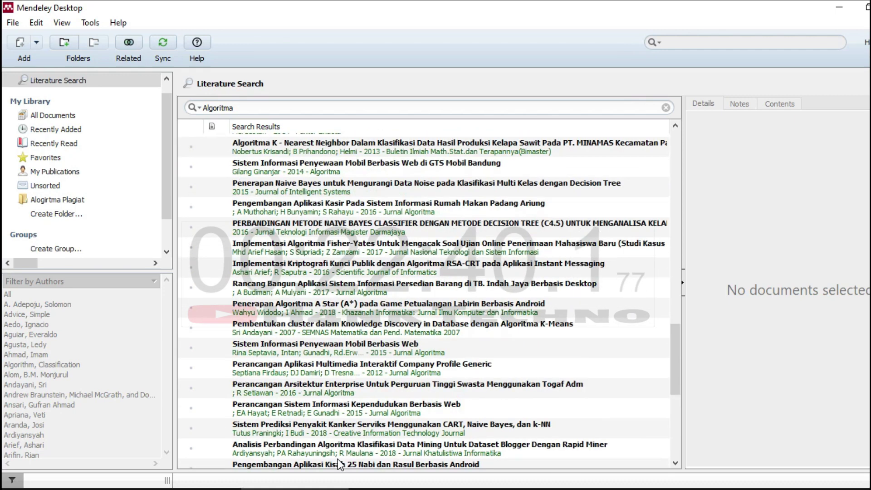
pyautogui.scroll(-10, 340, 460)
# Load results up to 100 of 8688, then open the nine-paper Alogirtma Plagiat folder.
pyautogui.click(446, 459)
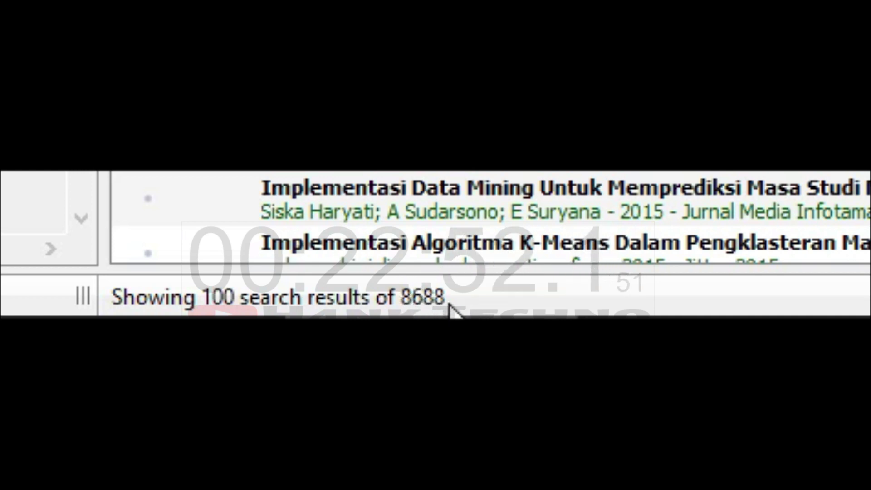
pyautogui.scroll(-10, 454, 218)
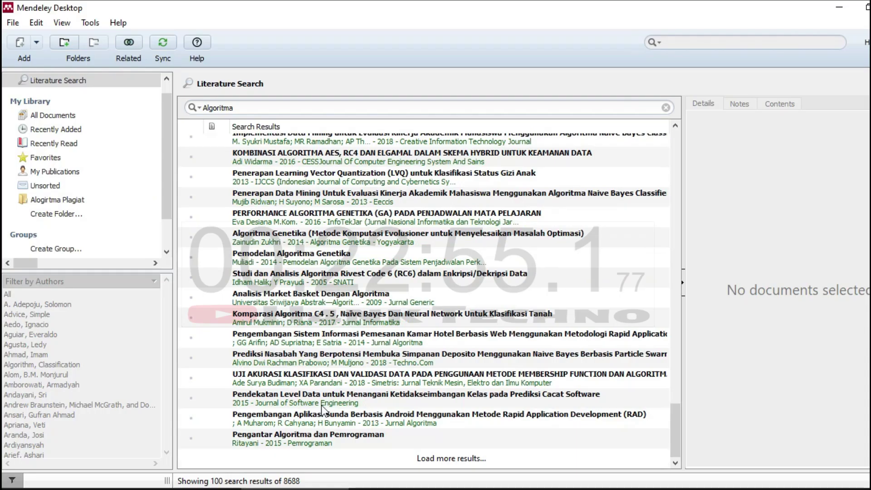
pyautogui.scroll(5, 323, 409)
pyautogui.scroll(5, 323, 410)
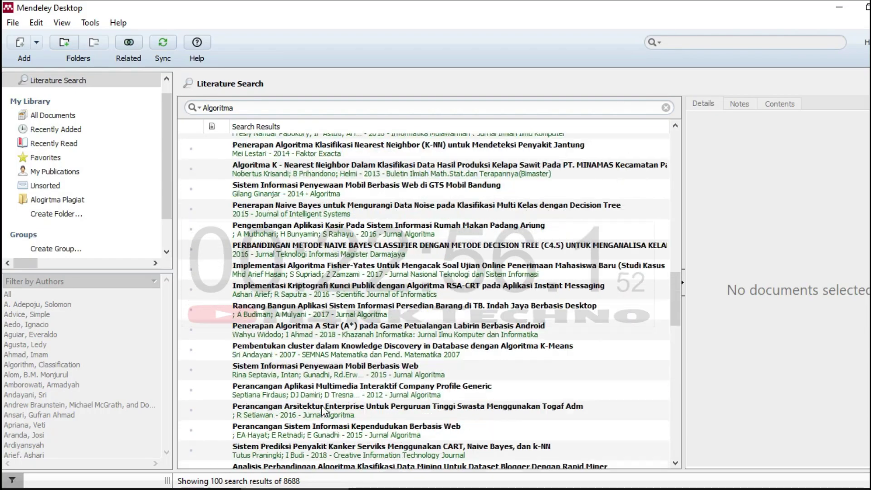
pyautogui.click(62, 200)
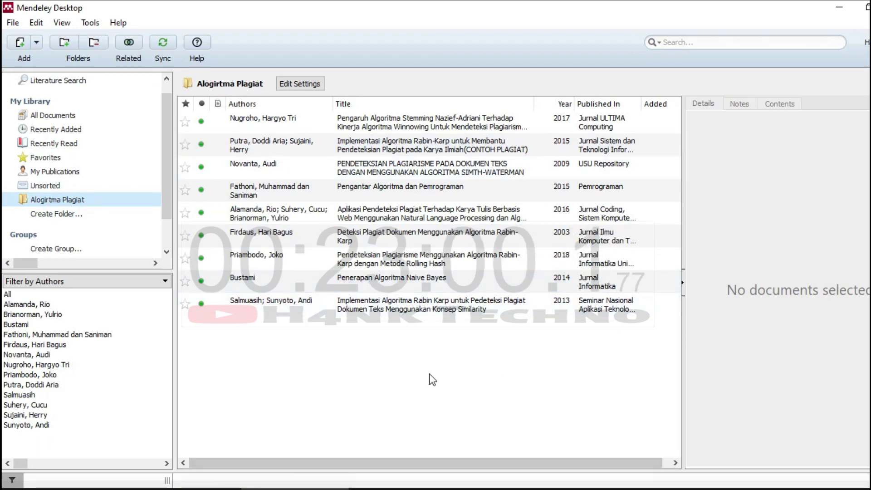
# Switch from Mendeley Desktop to the blank Word Document1.
pyautogui.hotkey('alt', 'Tab')
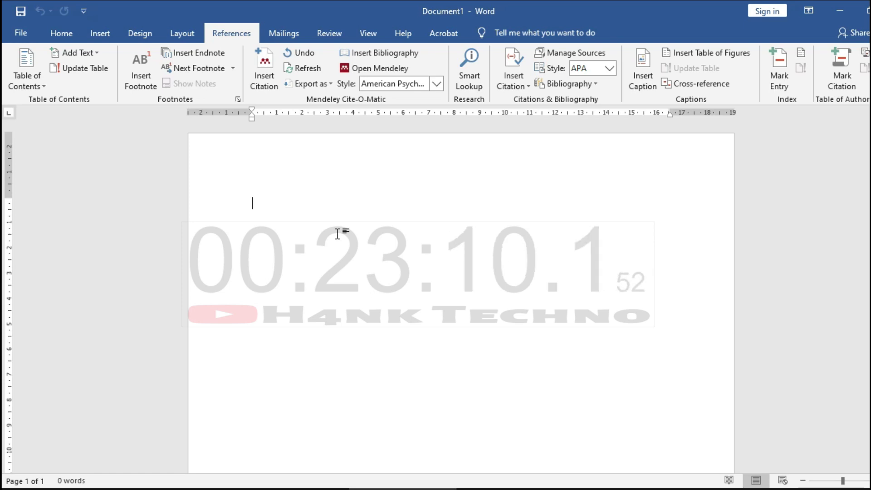
# Start a Mendeley citation on Word's empty page, then go back to Mendeley's library.
pyautogui.click(337, 206)
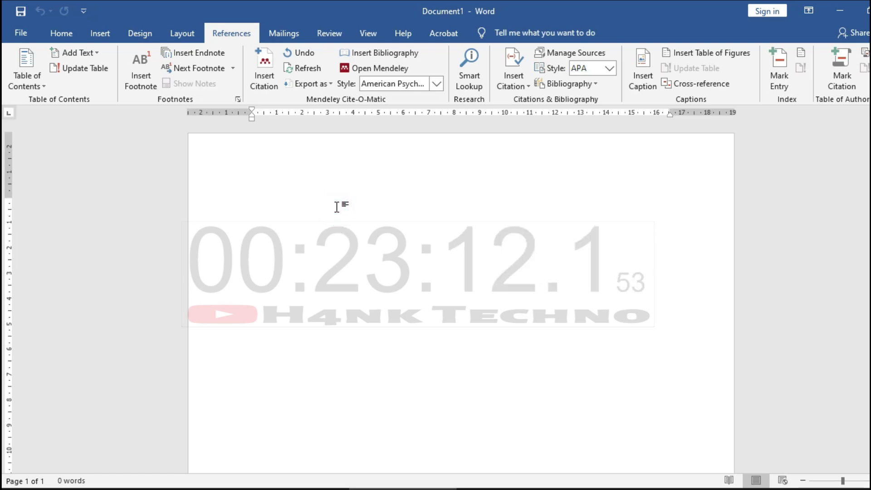
pyautogui.click(275, 59)
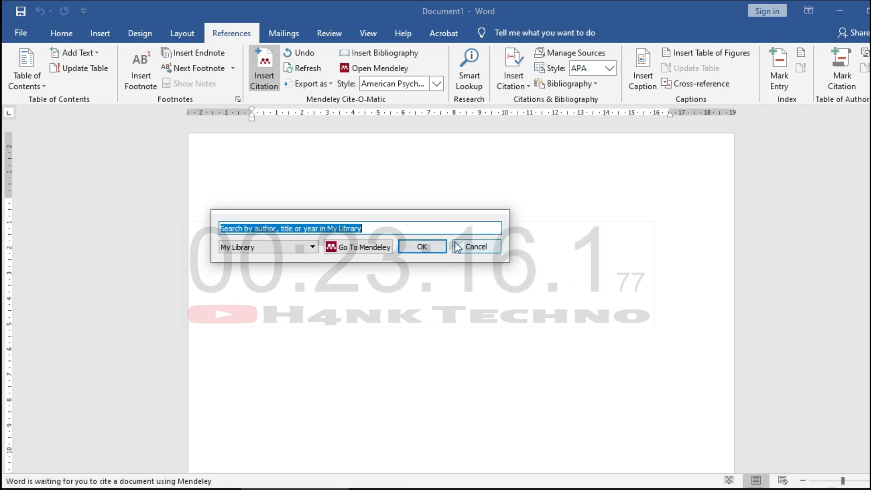
pyautogui.click(312, 246)
pyautogui.click(498, 252)
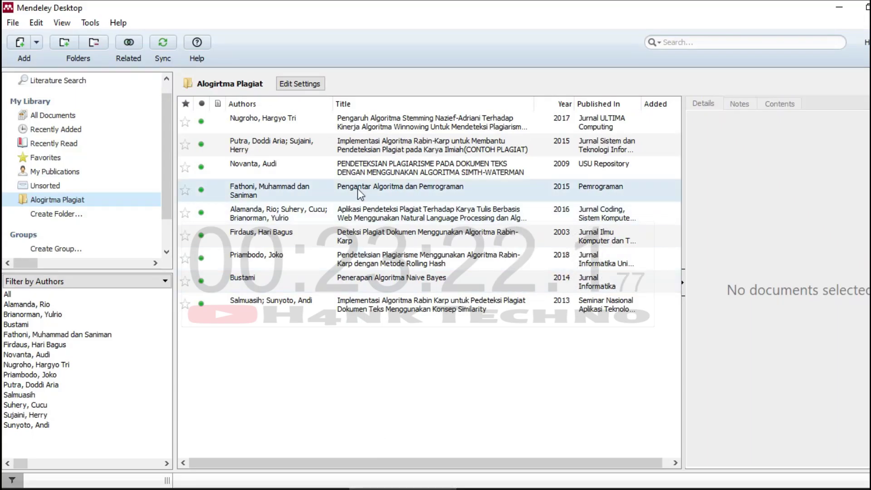
# Copy the first sentence of the Naive Bayes paper's abstract into Word's Document1.
pyautogui.click(366, 278)
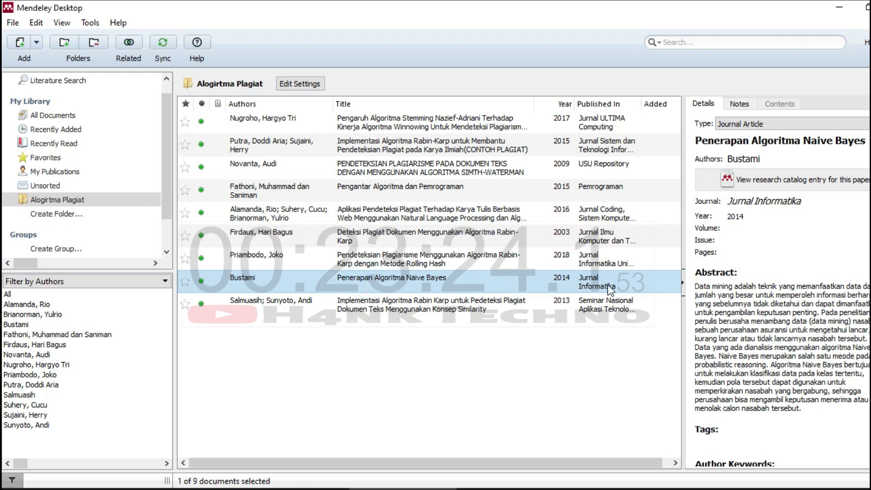
pyautogui.click(698, 284)
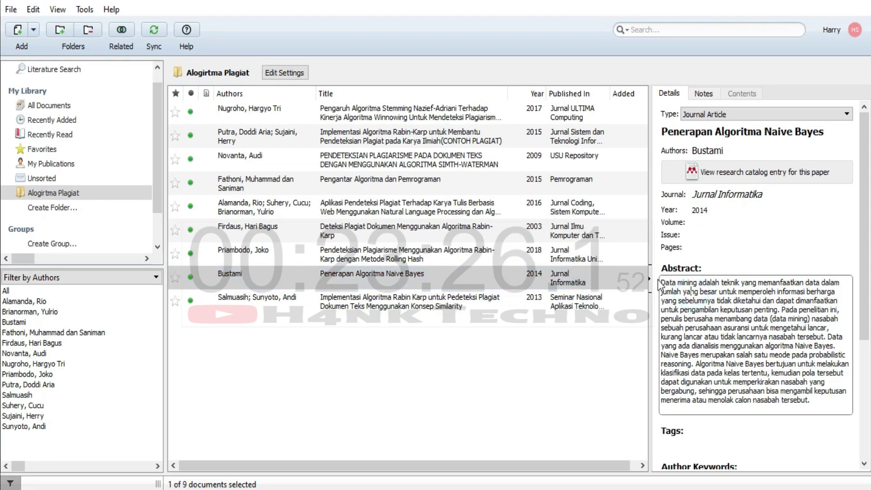
pyautogui.moveTo(662, 282); pyautogui.dragTo(776, 310)
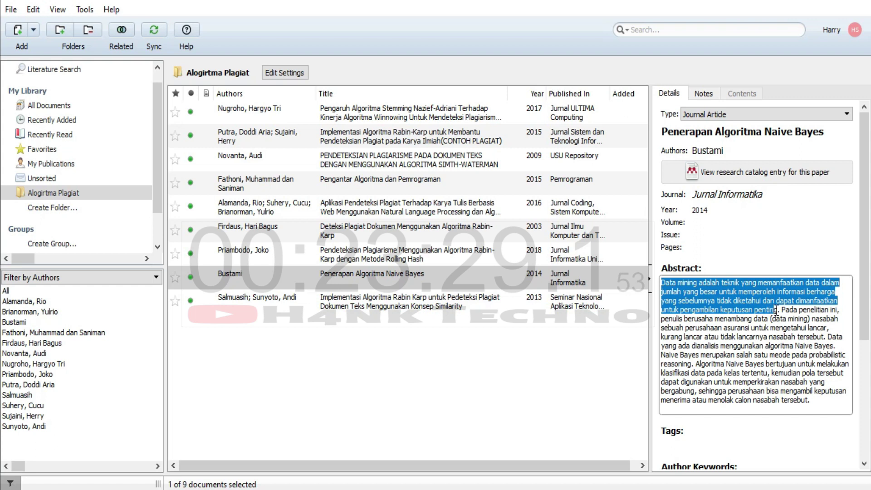
pyautogui.rightClick(731, 293)
pyautogui.click(749, 356)
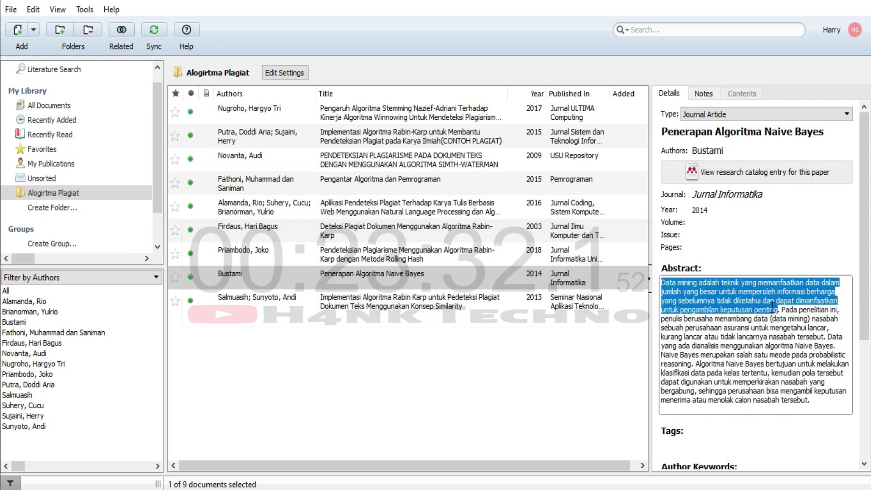
pyautogui.rightClick(724, 291)
pyautogui.click(746, 350)
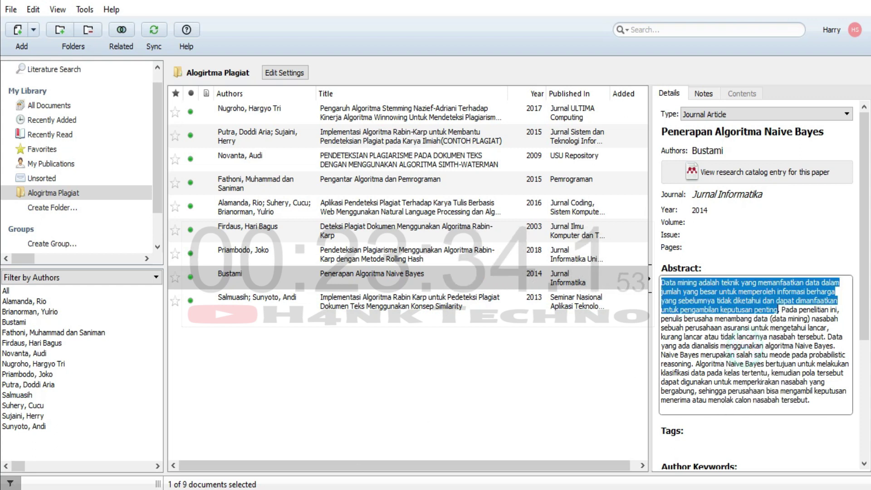
pyautogui.hotkey('alt', 'Tab')
pyautogui.hotkey('ctrl', 'v')
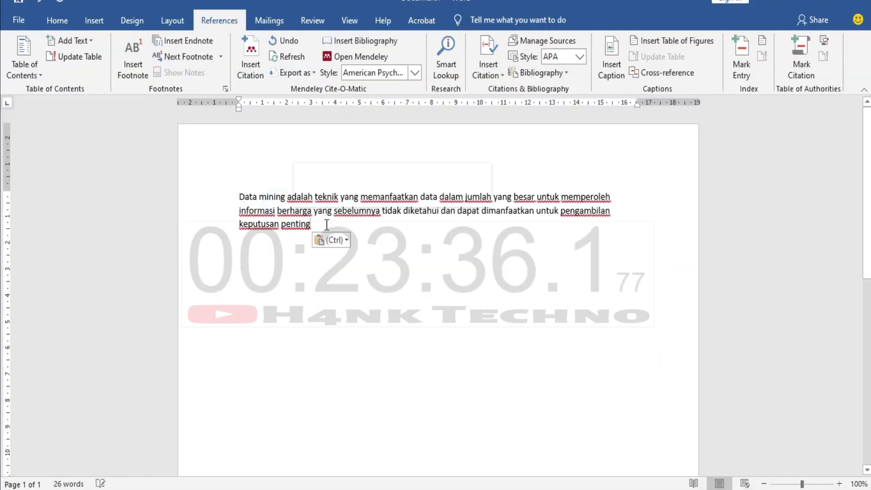
# Copy the Penerapan Algoritma Naive Bayes paper title from the Mendeley library.
pyautogui.click(261, 62)
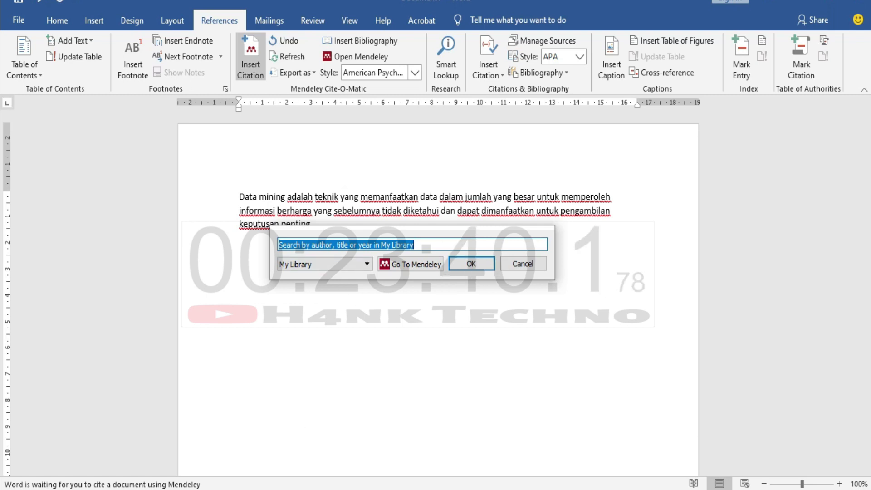
pyautogui.click(410, 265)
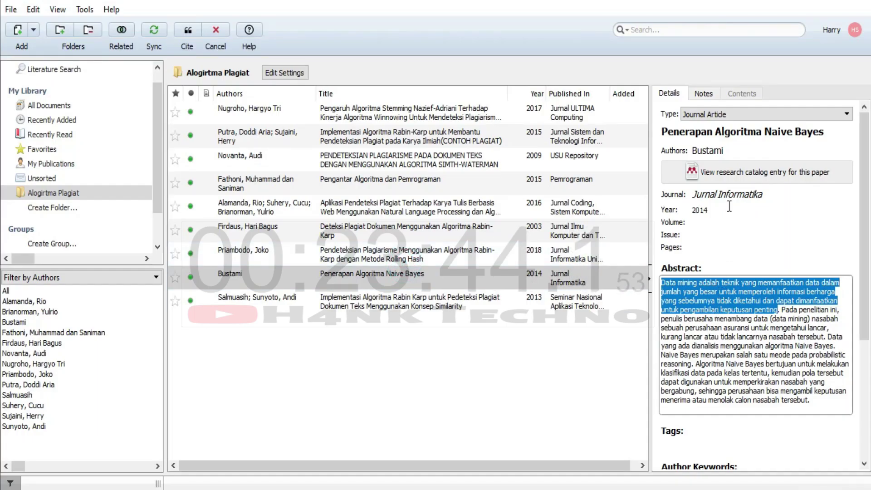
pyautogui.click(712, 139)
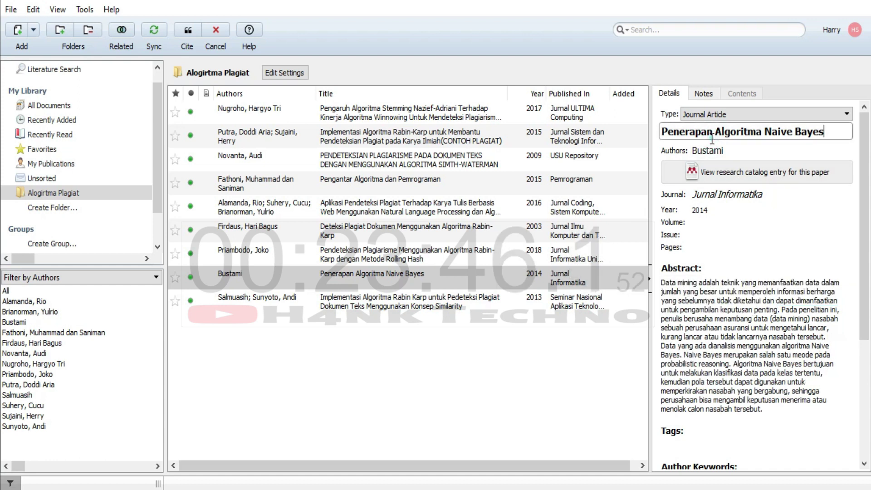
pyautogui.tripleClick(712, 139)
pyautogui.hotkey('alt', 'Tab')
pyautogui.hotkey('alt', 'Tab')
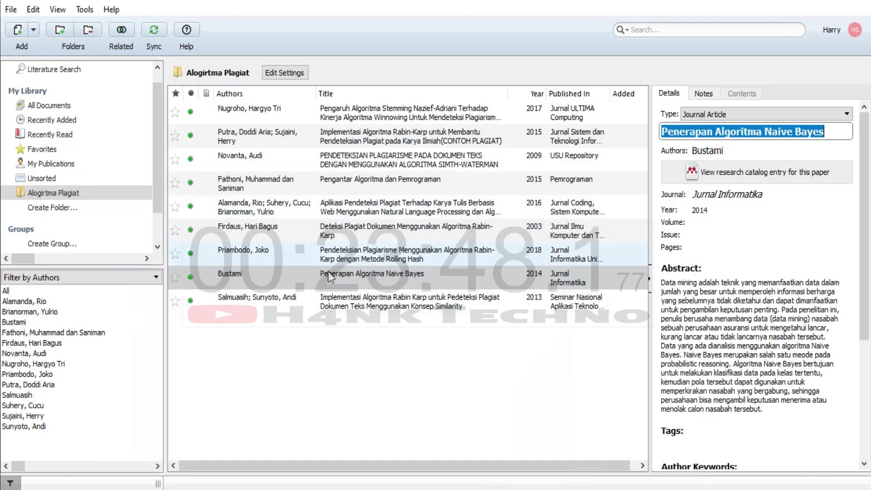
pyautogui.hotkey('alt', 'Tab')
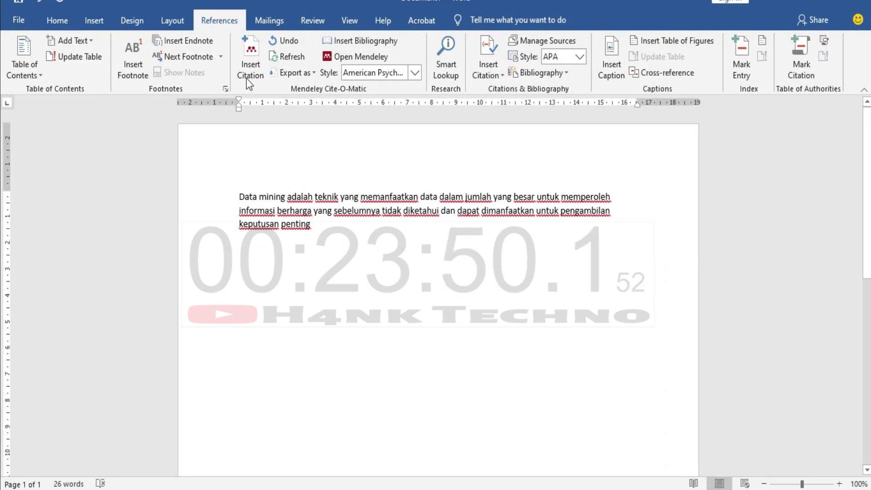
# Cite the Naive Bayes paper as IEEE [1] by its pasted title, then start a new line.
pyautogui.click(255, 75)
pyautogui.hotkey('ctrl', 'v')
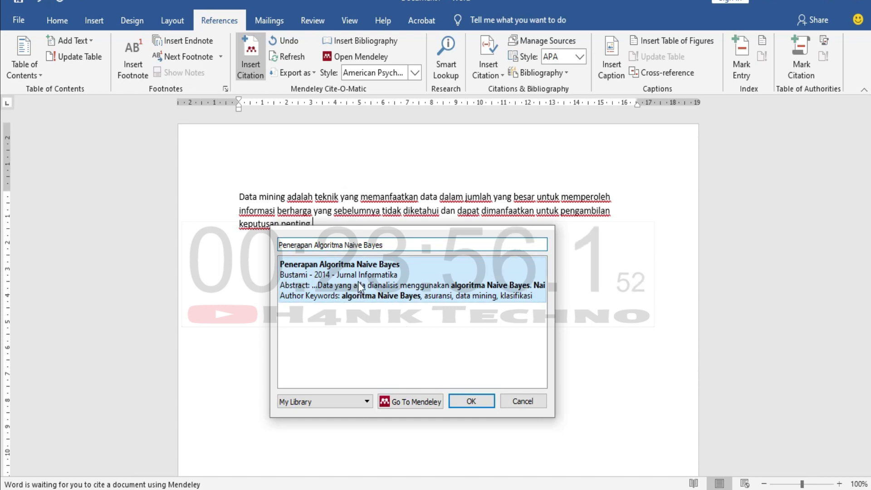
pyautogui.click(472, 401)
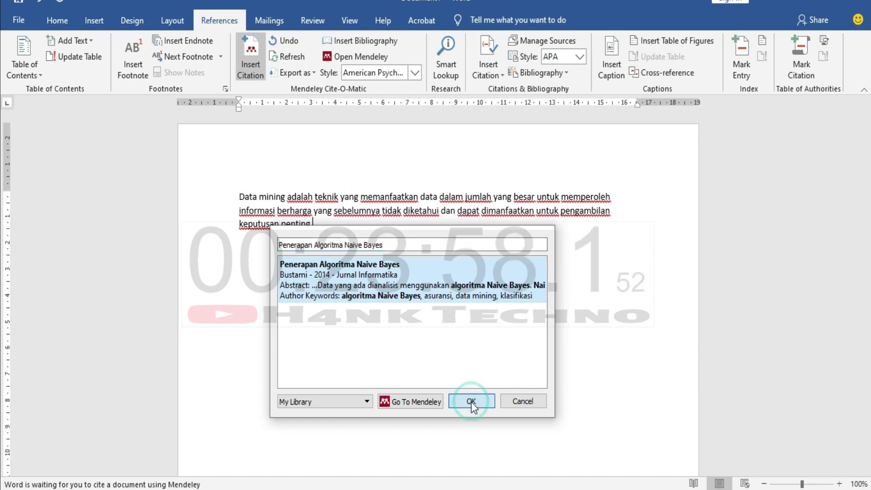
pyautogui.click(318, 225)
pyautogui.click(332, 226)
pyautogui.press('Return')
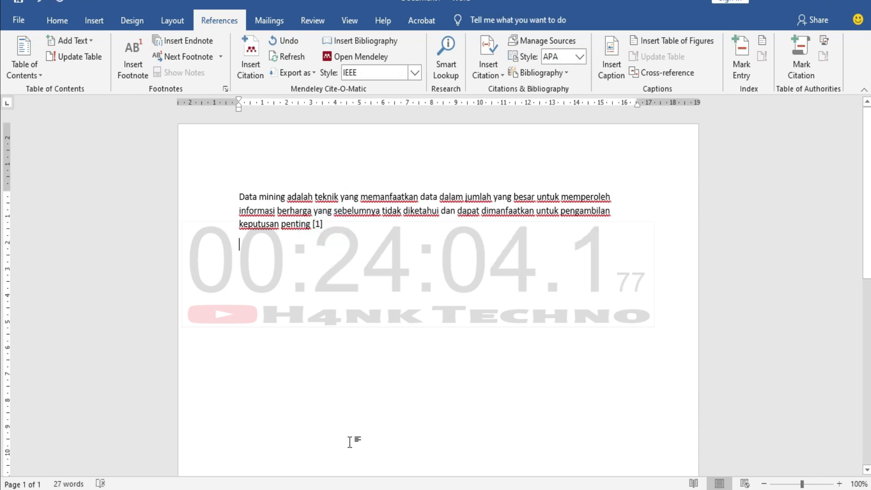
pyautogui.hotkey('alt', 'Tab')
# Paste the first two abstract sentences of the Nazief-Adriani stemming paper into Word.
pyautogui.click(281, 114)
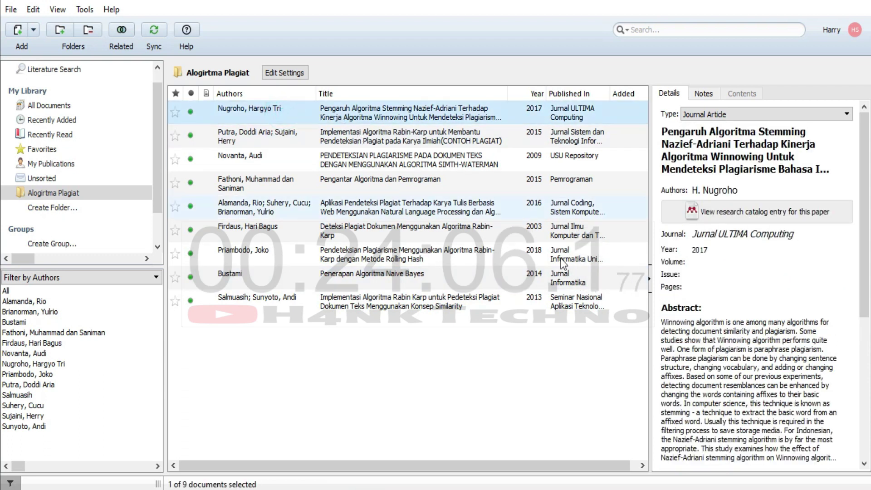
pyautogui.scroll(-3, 730, 339)
pyautogui.scroll(3, 688, 372)
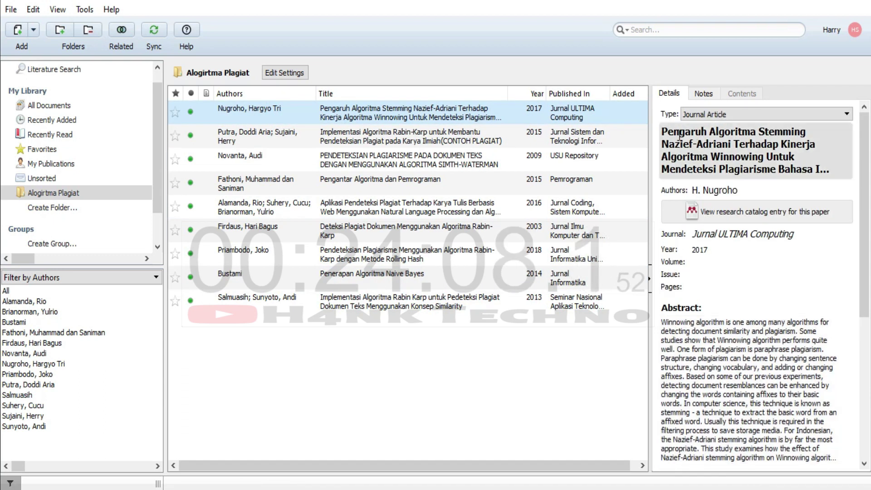
pyautogui.click(661, 321)
pyautogui.moveTo(662, 322); pyautogui.dragTo(674, 351)
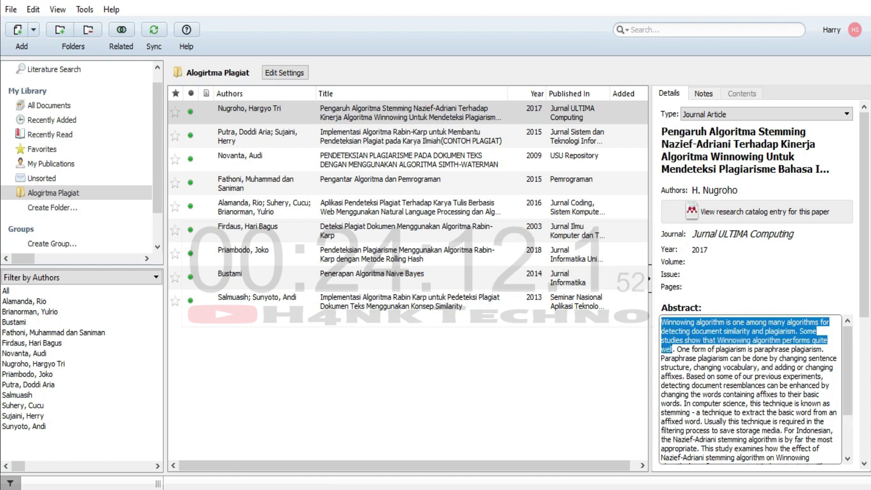
pyautogui.hotkey('alt', 'Tab')
pyautogui.hotkey('ctrl', 'v')
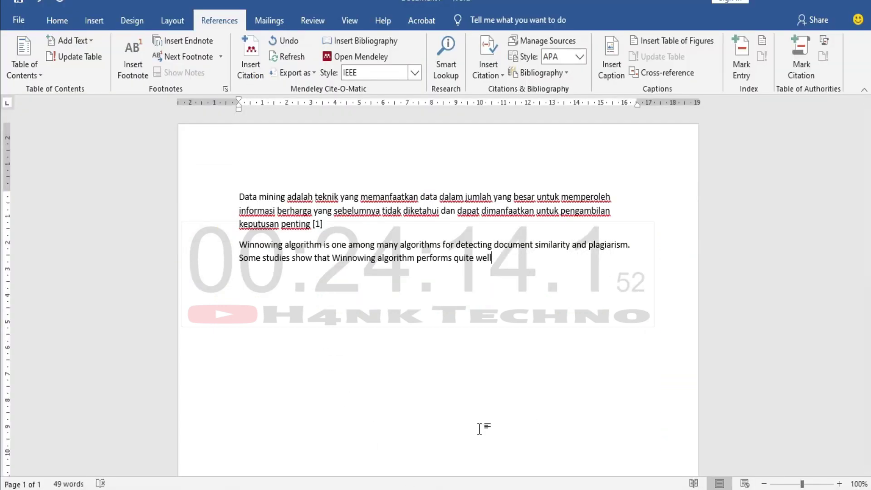
# Copy the stemming paper's full title from Mendeley.
pyautogui.hotkey('alt', 'Tab')
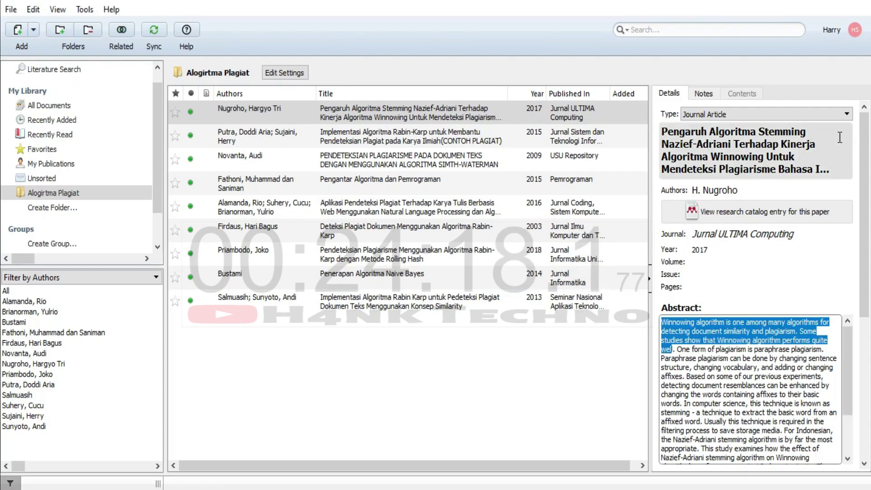
pyautogui.click(752, 170)
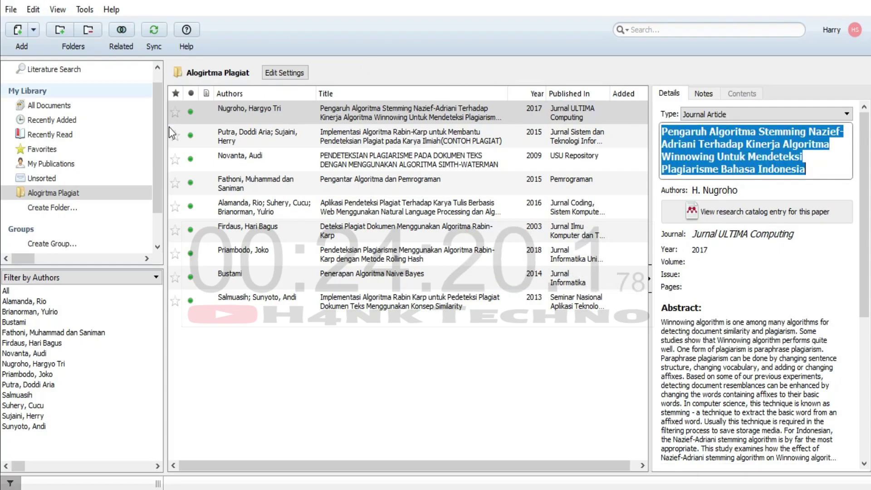
pyautogui.hotkey('alt', 'Tab')
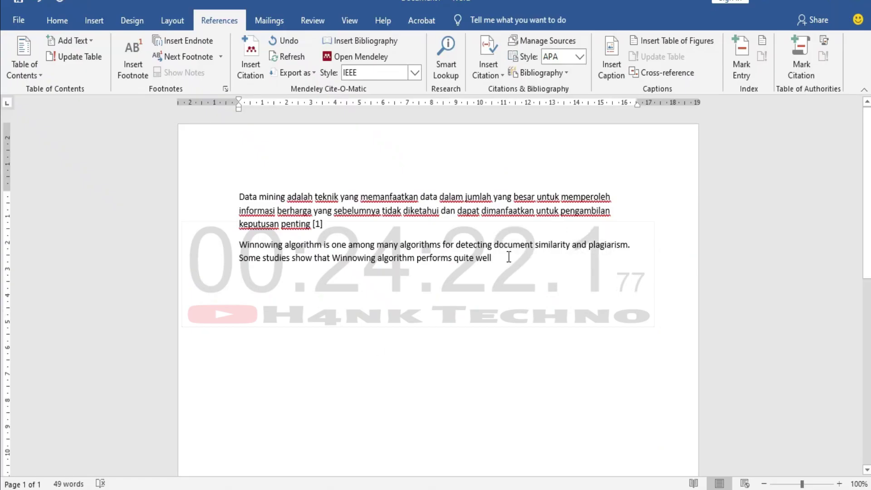
# Cite the stemming paper as [2] via its pasted title and insert an IEEE bibliography.
pyautogui.click(250, 63)
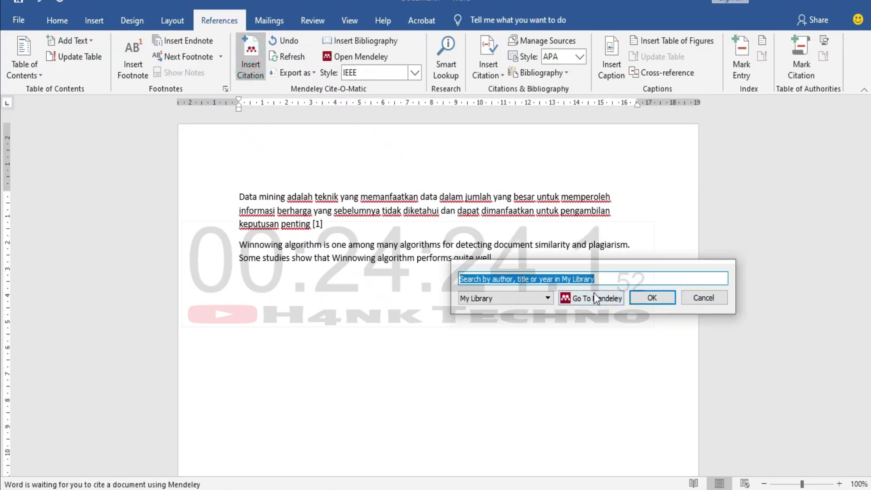
pyautogui.hotkey('ctrl', 'v')
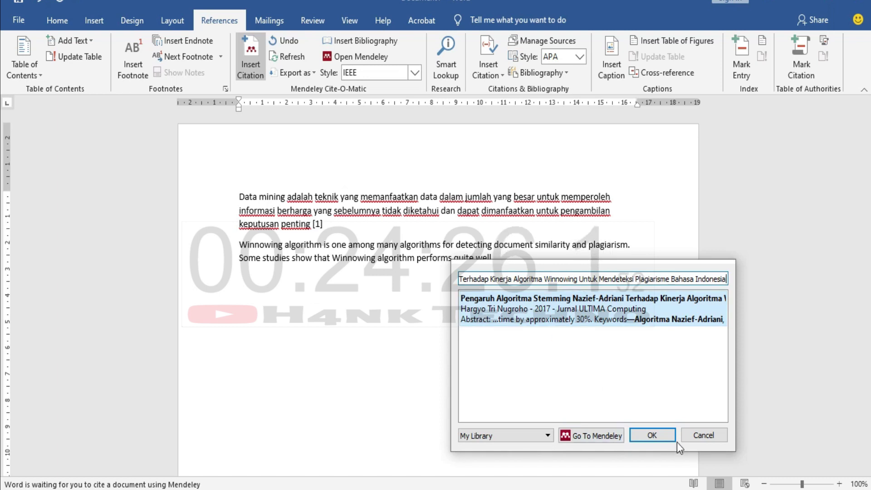
pyautogui.click(652, 436)
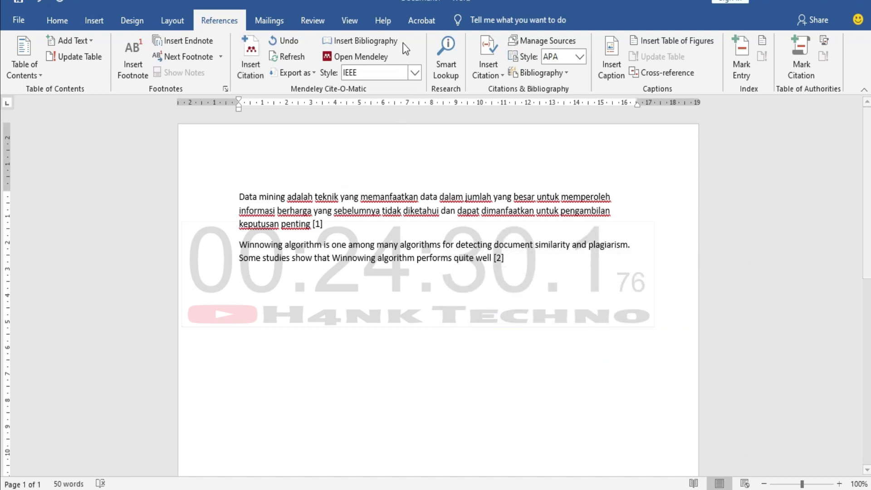
pyautogui.click(363, 41)
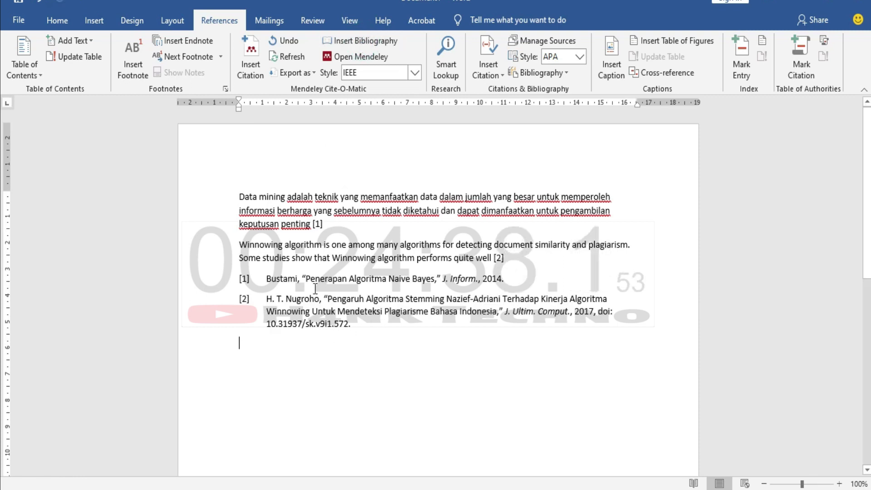
# Delete the bibliography that follows the [2] paragraph.
pyautogui.click(356, 325)
pyautogui.click(563, 263)
pyautogui.press('Return')
pyautogui.press('Return')
pyautogui.press('Return')
pyautogui.press('Return')
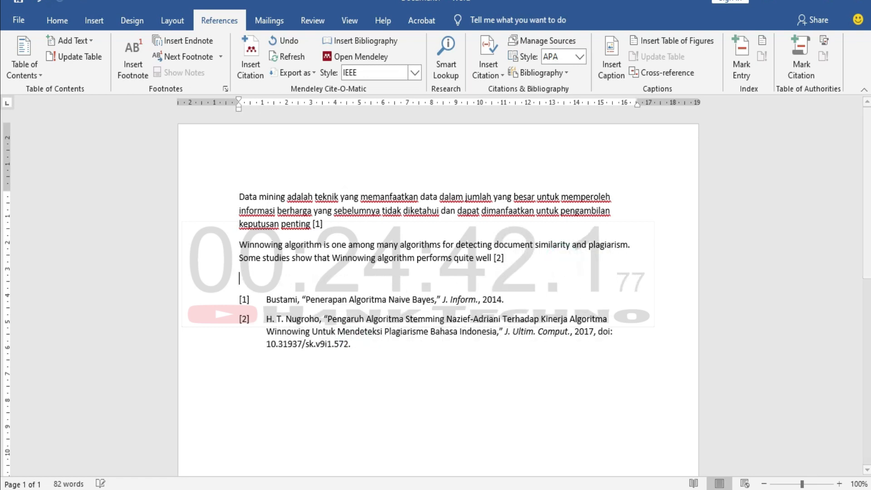
pyautogui.scroll(-5, 405, 372)
pyautogui.moveTo(397, 312); pyautogui.dragTo(235, 210)
pyautogui.press('Delete')
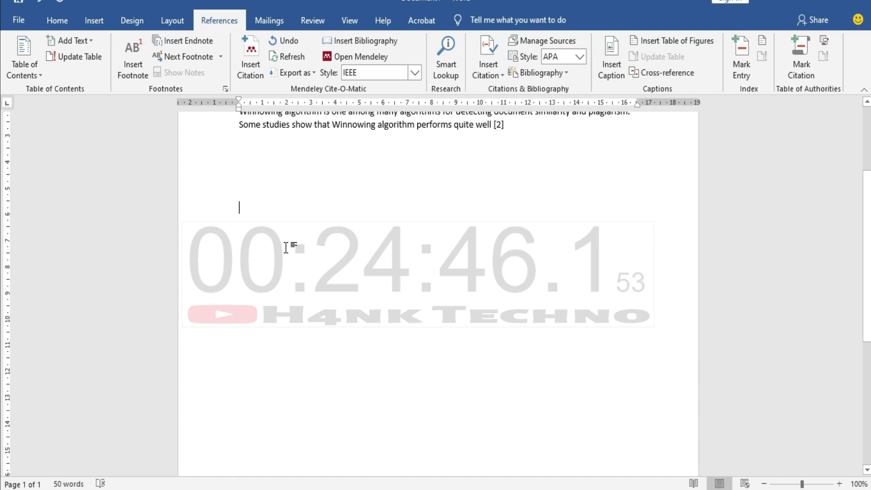
# Add a page break, type the heading DAFTAR PUSTAKA, and reinsert the bibliography beneath it.
pyautogui.hotkey('ctrl', 'Return')
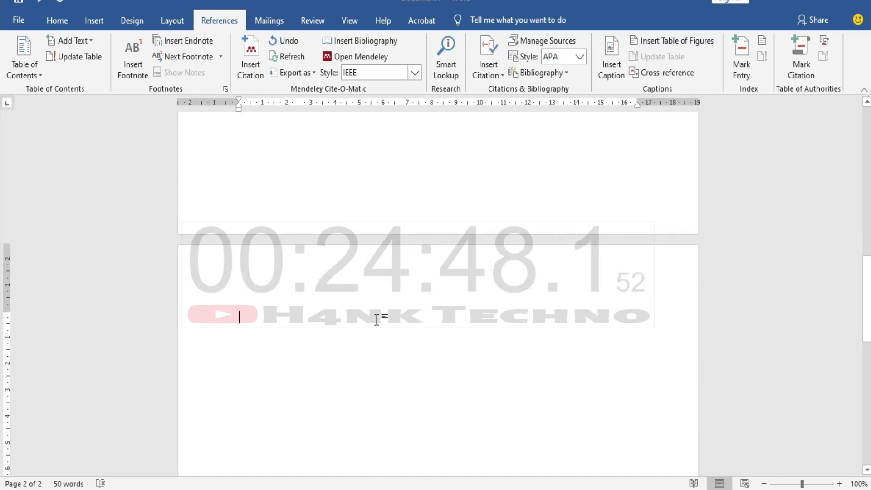
pyautogui.write('DAFTAR PUSTAKA')
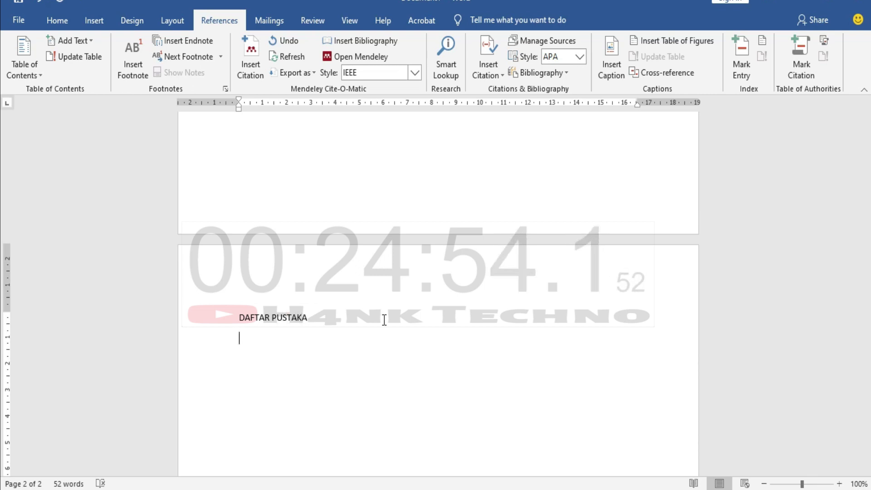
pyautogui.click(375, 40)
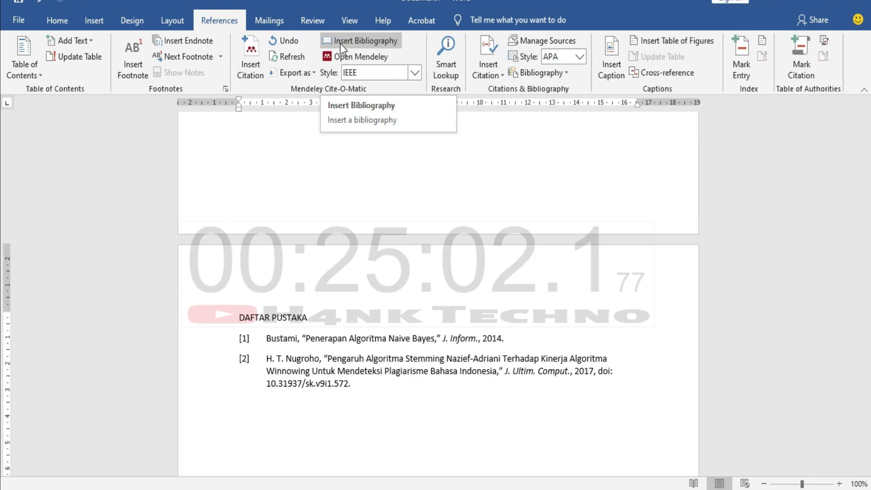
# Try the AMA 11th edition and then MLA 8th edition citation styles.
pyautogui.click(321, 425)
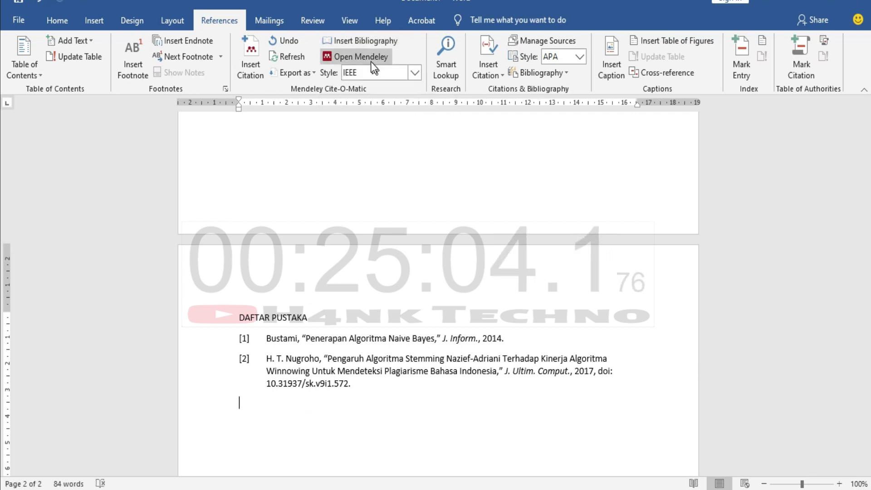
pyautogui.click(415, 72)
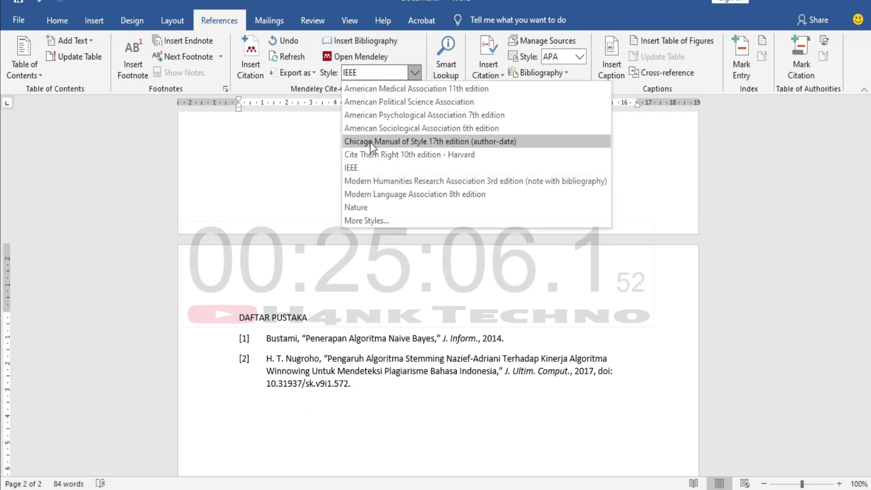
pyautogui.click(272, 424)
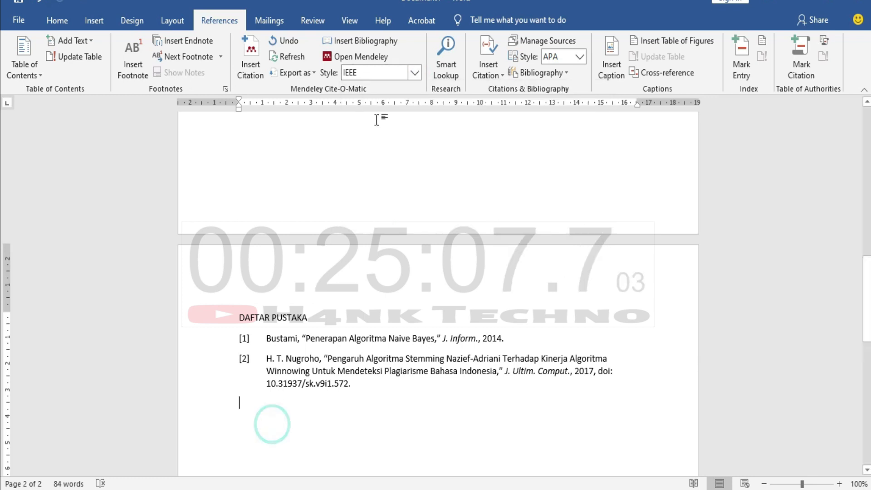
pyautogui.click(417, 72)
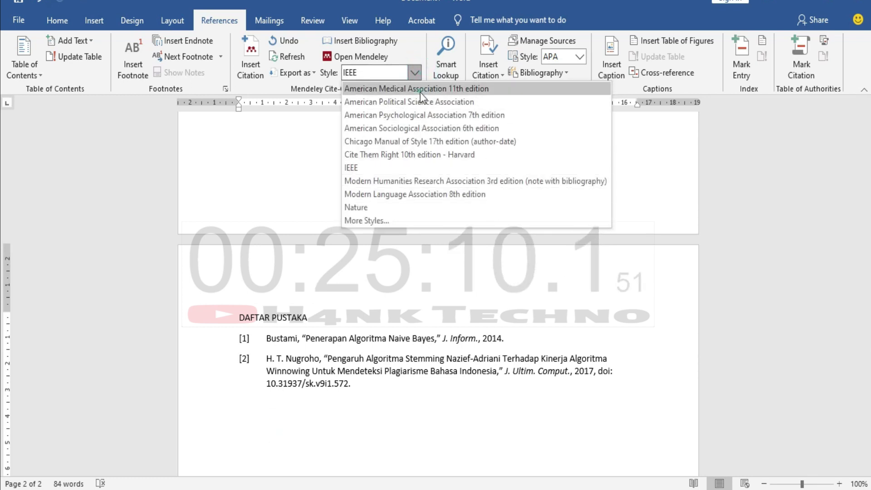
pyautogui.click(420, 92)
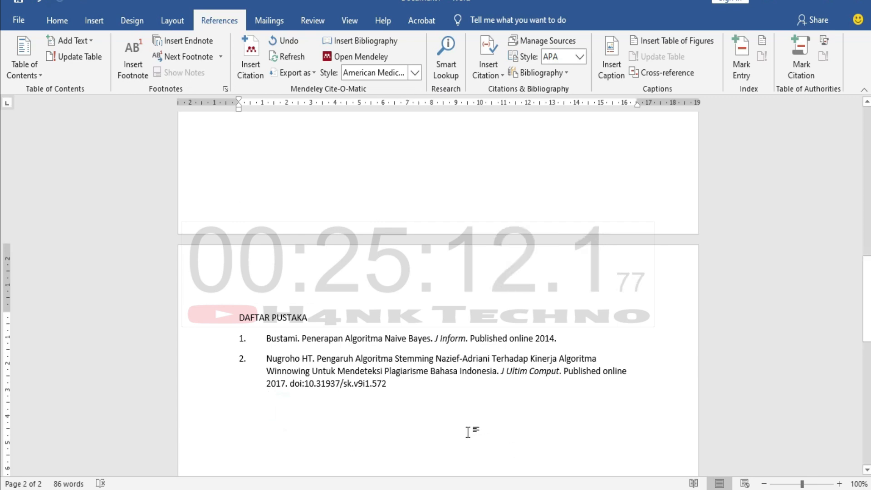
pyautogui.click(416, 74)
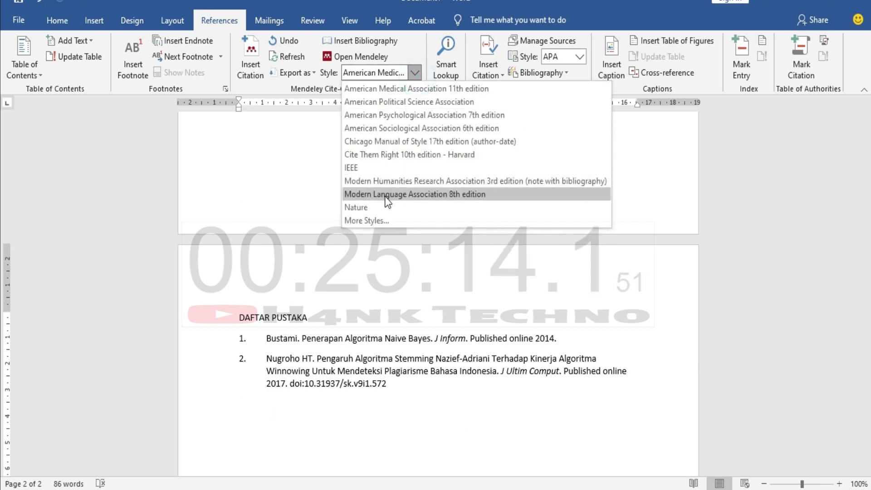
pyautogui.click(385, 194)
# Switch to Chicago Manual of Style 17th edition (author-date) and minimize Word.
pyautogui.click(375, 397)
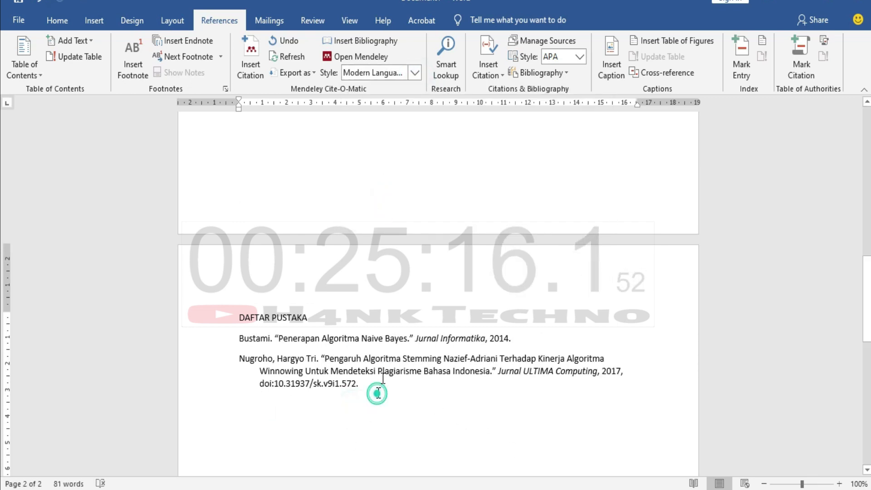
pyautogui.click(416, 73)
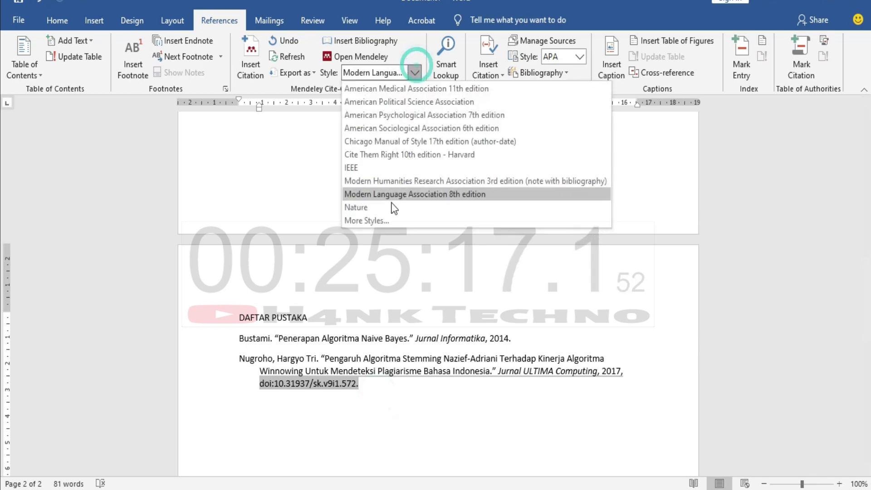
pyautogui.click(394, 139)
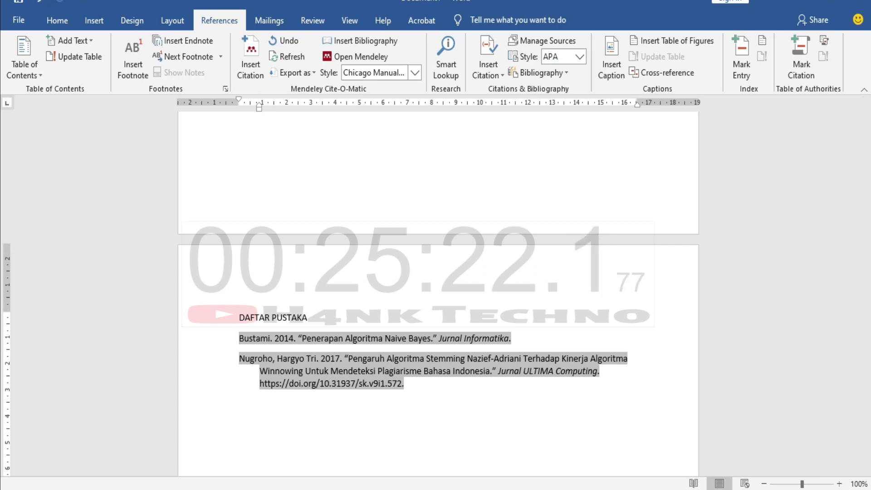
pyautogui.click(422, 382)
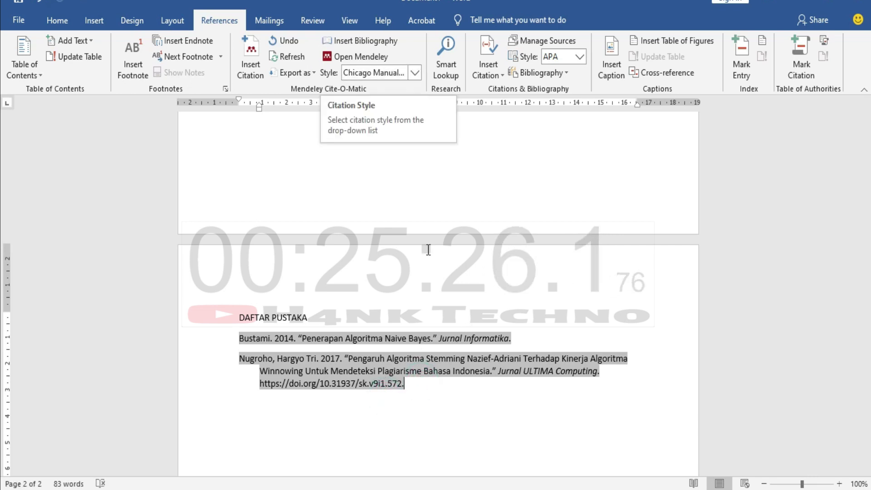
pyautogui.click(392, 470)
pyautogui.click(798, 4)
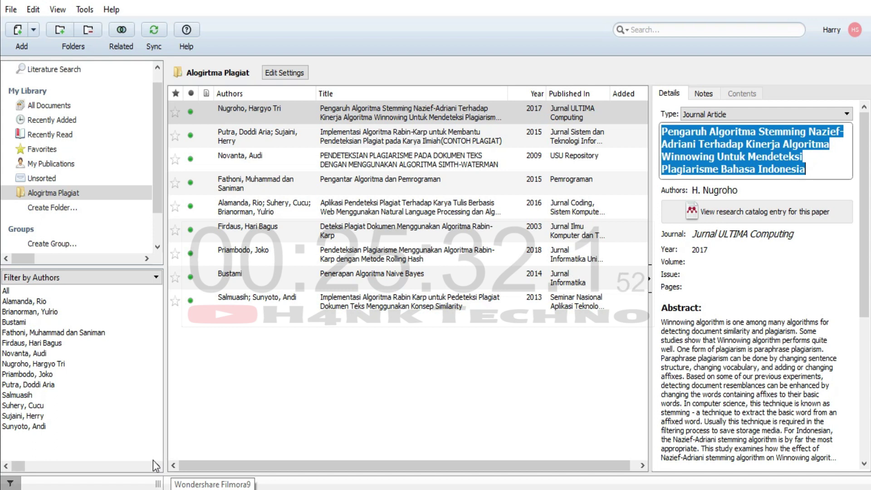
# Deselect the Alogirtma Plagiat documents and open a full-height File Explorer window with Win+E.
pyautogui.click(334, 435)
pyautogui.hotkey('alt', 'Tab')
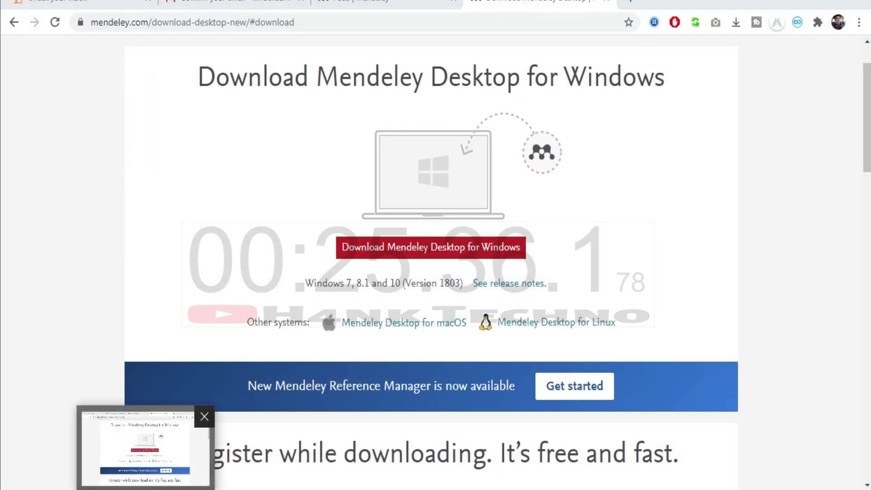
pyautogui.click(147, 489)
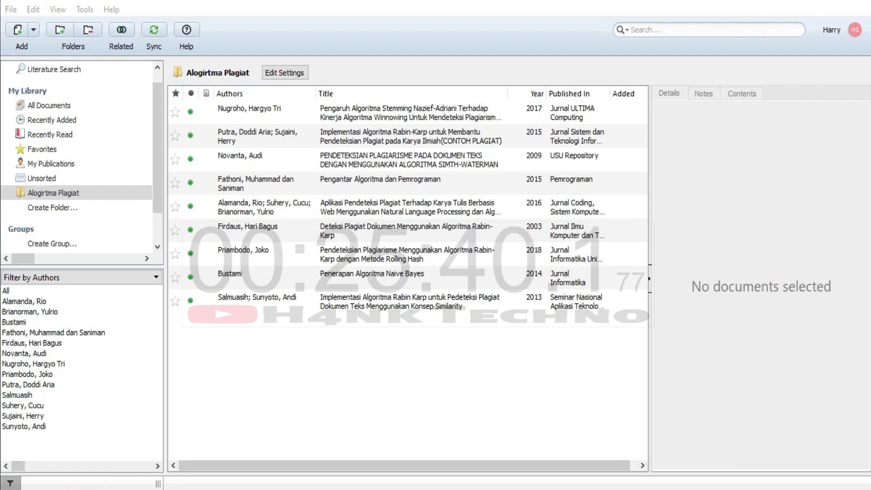
pyautogui.press('super+e')
pyautogui.doubleClick(562, 18)
pyautogui.scroll(-3, 374, 380)
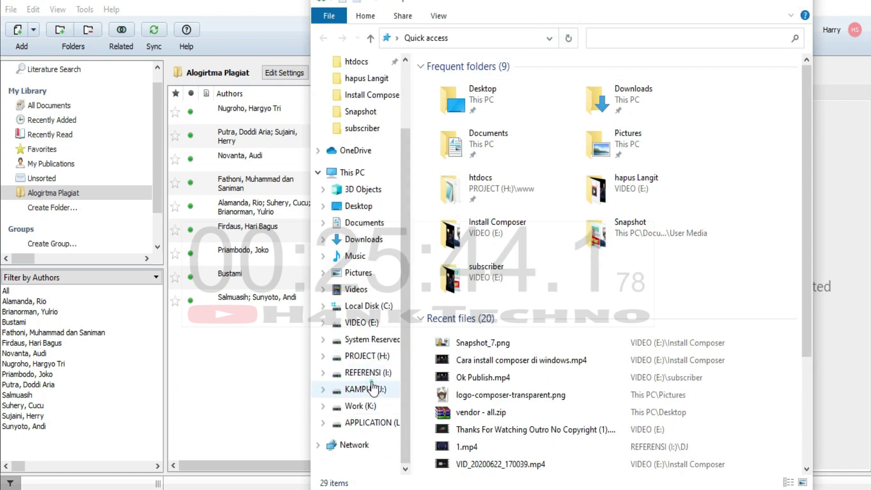
# Drag 1. PENDAHULUAN KEAMANAN KOMPUTER.pdf from KAMPUS (J:) onto Mendeley's document list.
pyautogui.click(367, 389)
pyautogui.scroll(8, 504, 362)
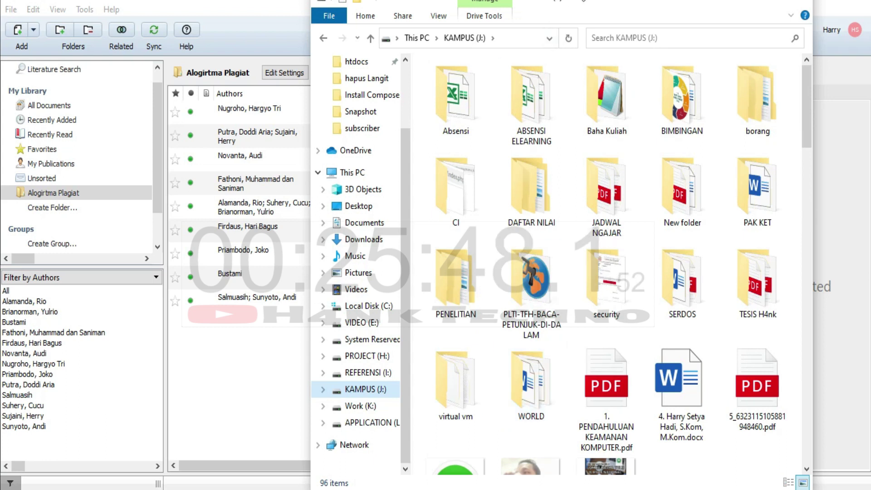
pyautogui.moveTo(582, 3); pyautogui.dragTo(667, 2)
pyautogui.moveTo(692, 382); pyautogui.dragTo(224, 367)
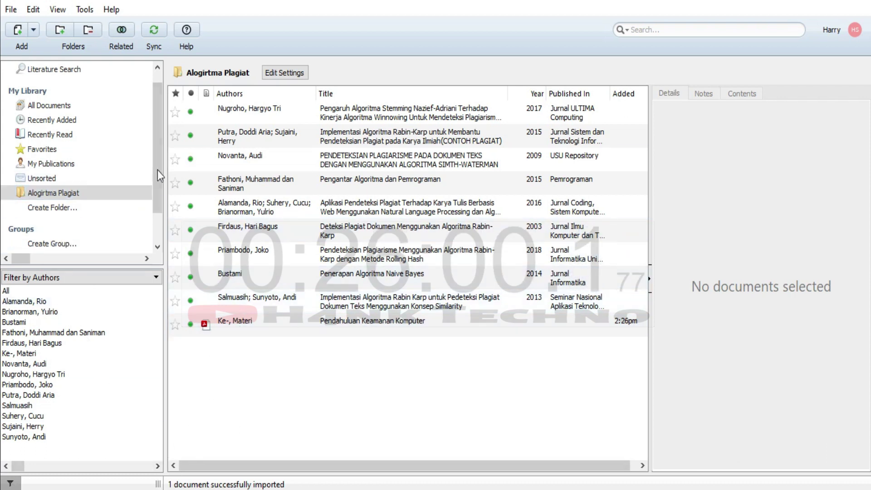
# Set the imported entry's journal to Contoh Jurnal, year 2020, volume 1 and issue 2.
pyautogui.click(267, 334)
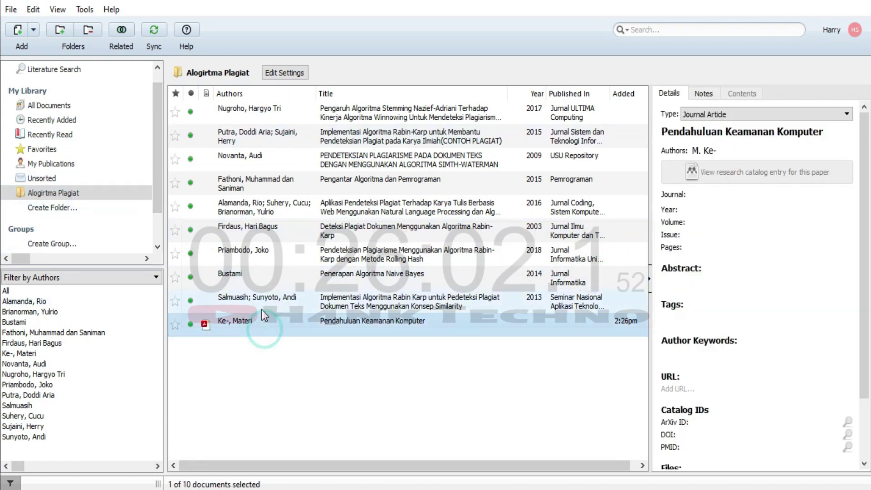
pyautogui.click(711, 200)
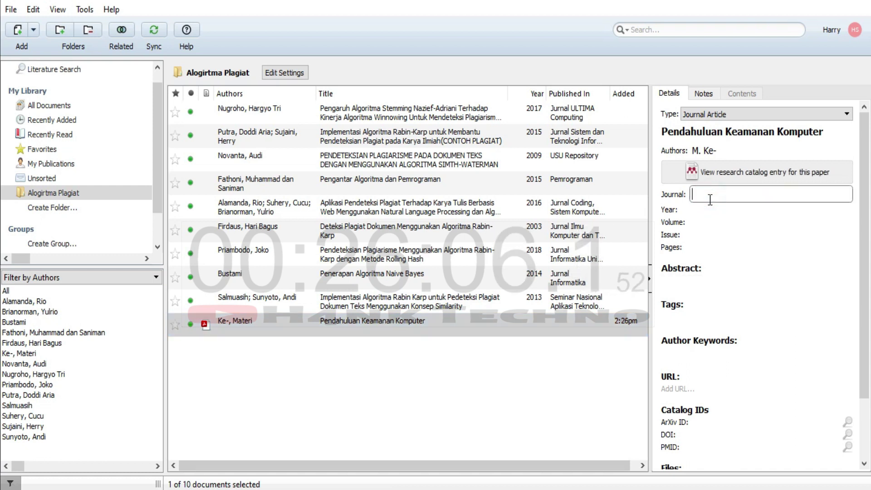
pyautogui.write('Contoh')
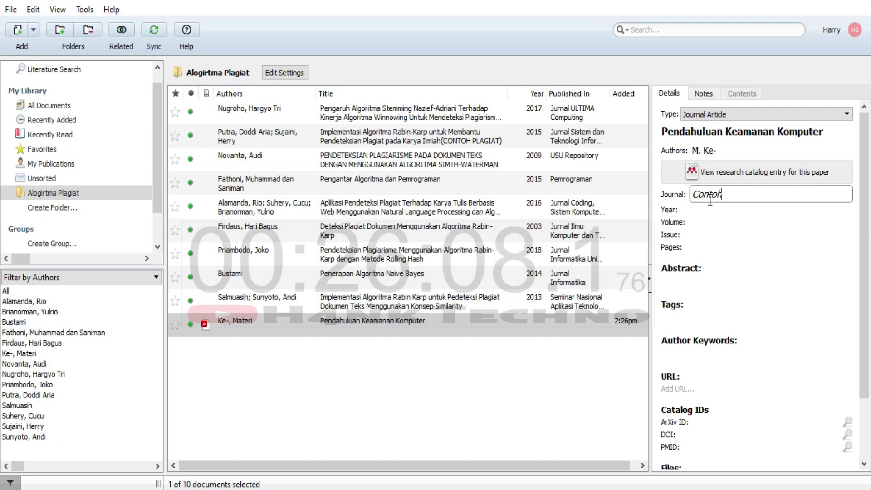
pyautogui.write(' Jurnal')
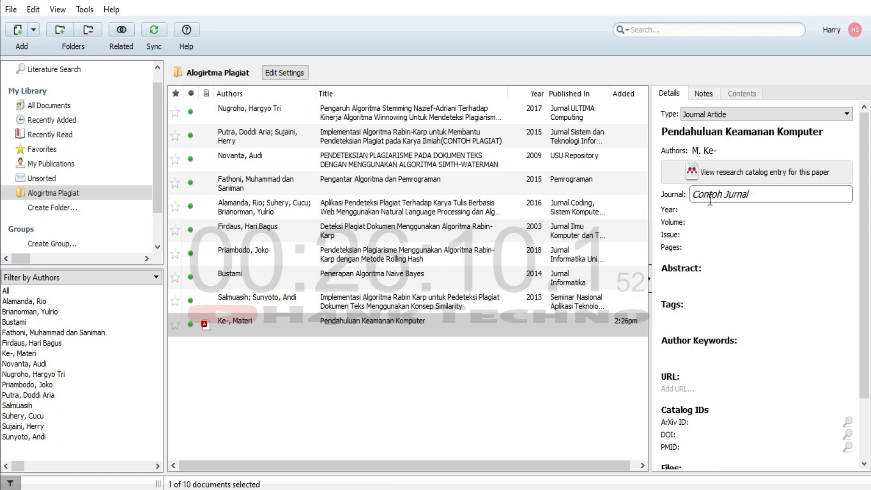
pyautogui.click(755, 207)
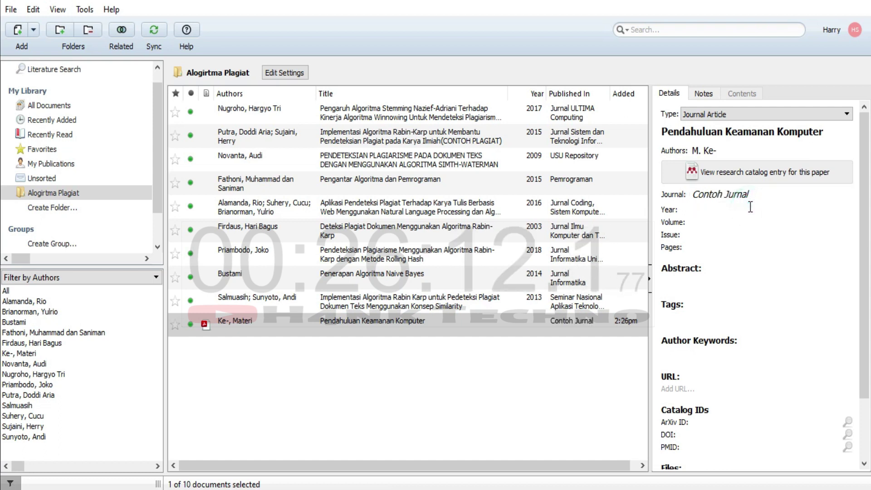
pyautogui.write('2020')
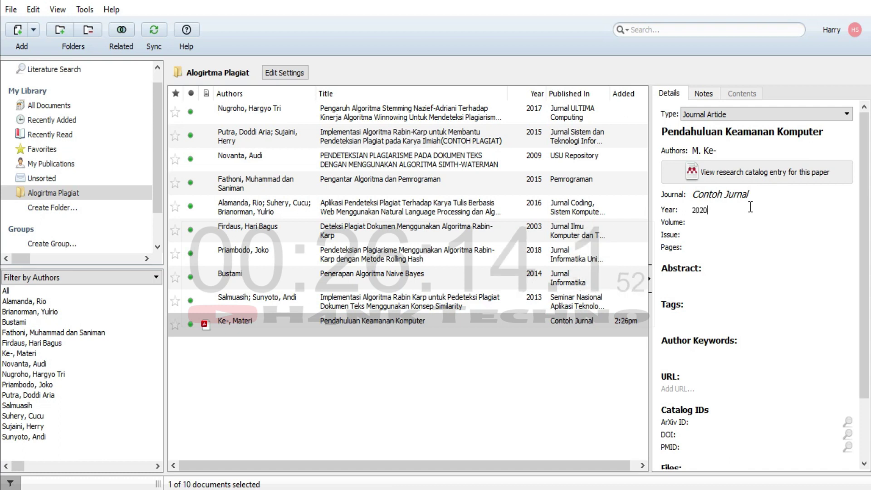
pyautogui.click(746, 213)
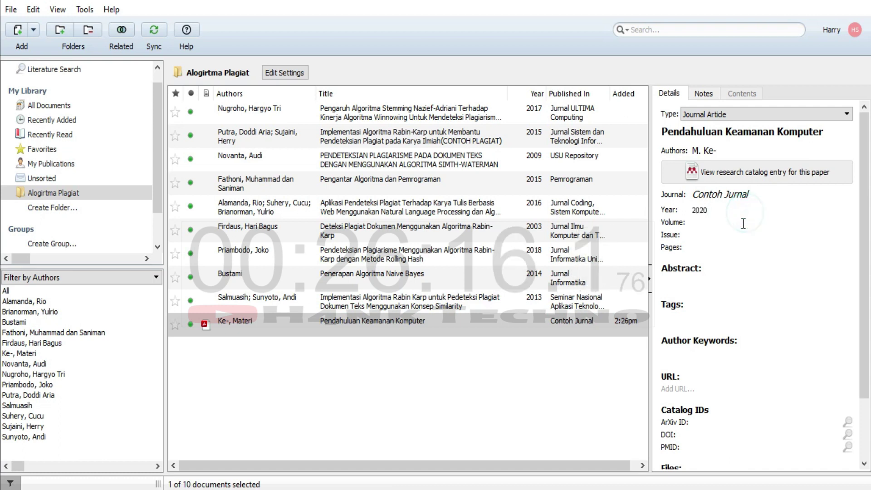
pyautogui.click(740, 236)
pyautogui.write('2')
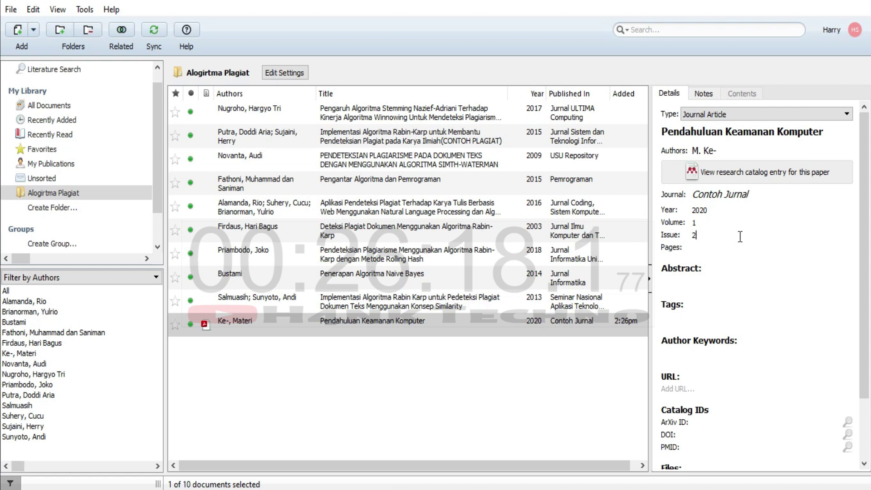
# Enter pages 150 and the abstract 'di sini isi abstrak', then finish editing the entry.
pyautogui.click(724, 246)
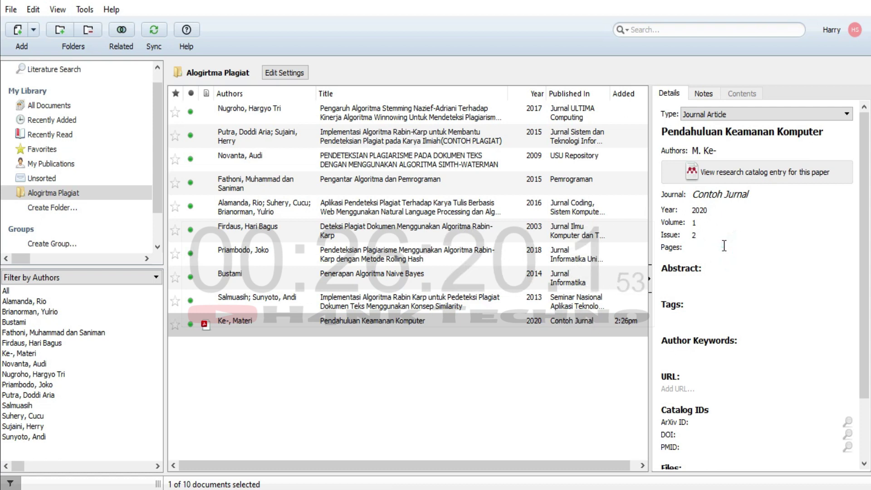
pyautogui.write('150')
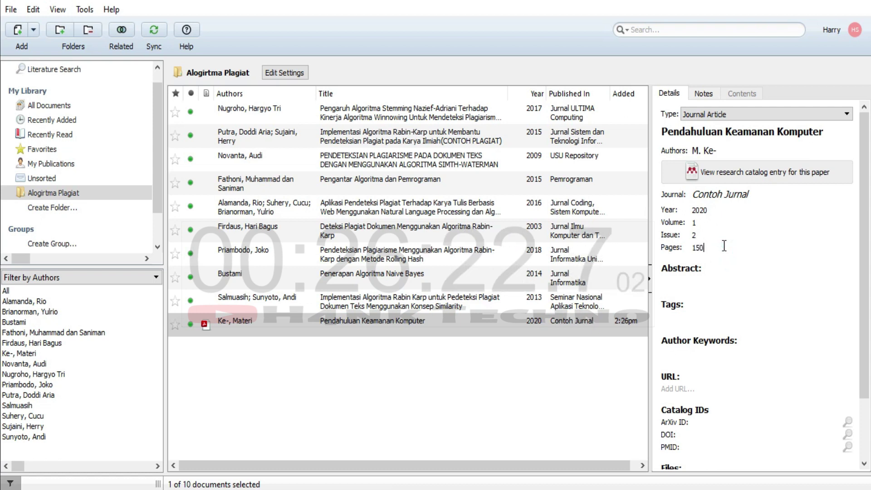
pyautogui.press('Tab')
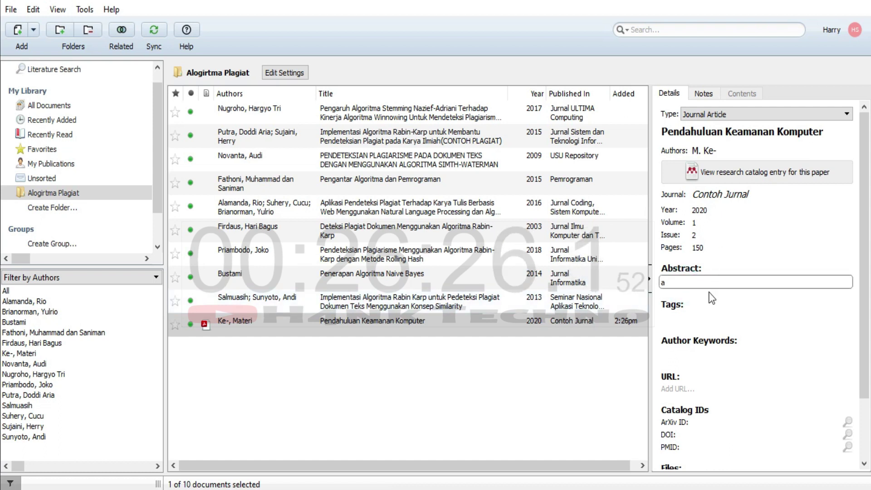
pyautogui.write('a')
pyautogui.press('BackSpace')
pyautogui.write('di sini isi')
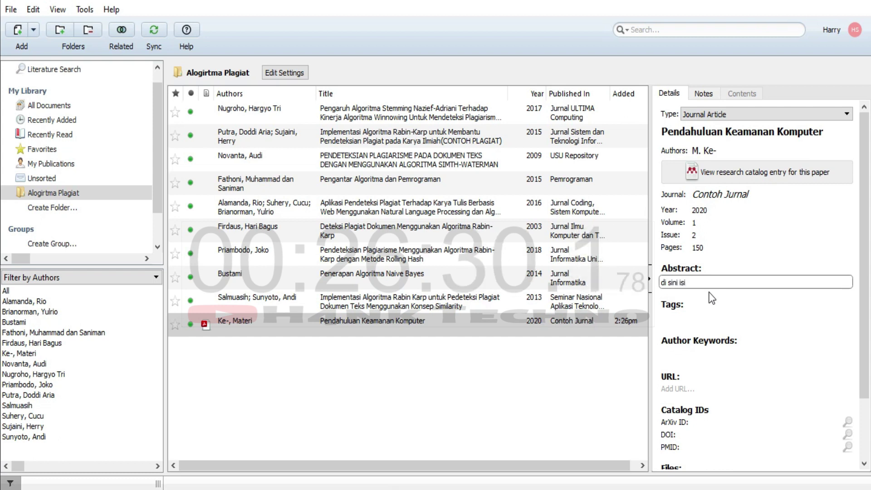
pyautogui.write(' abstrak')
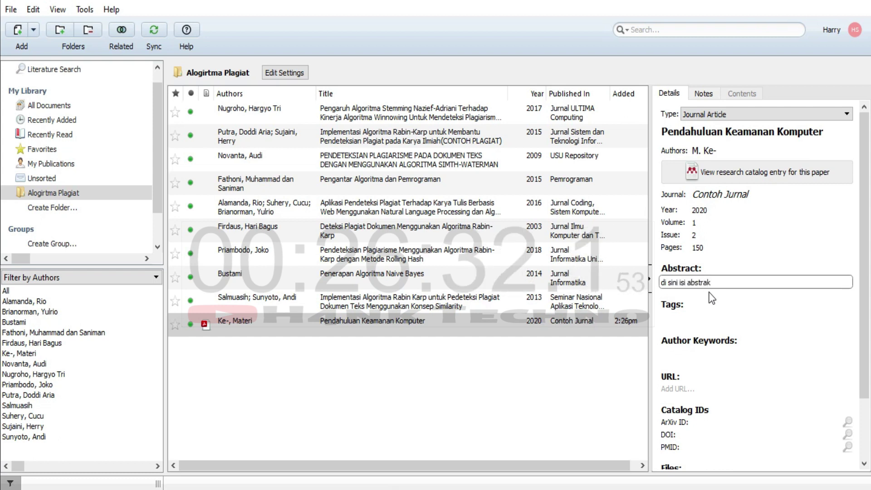
pyautogui.click(715, 316)
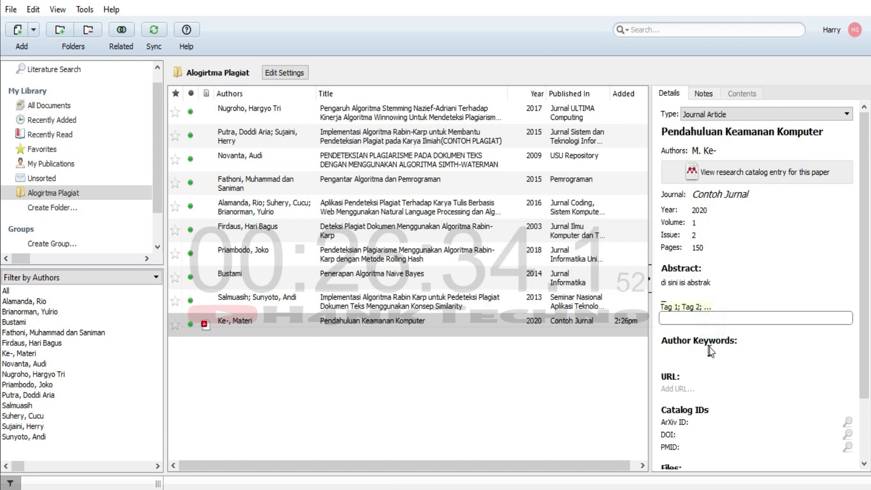
pyautogui.click(707, 361)
pyautogui.scroll(-3, 699, 379)
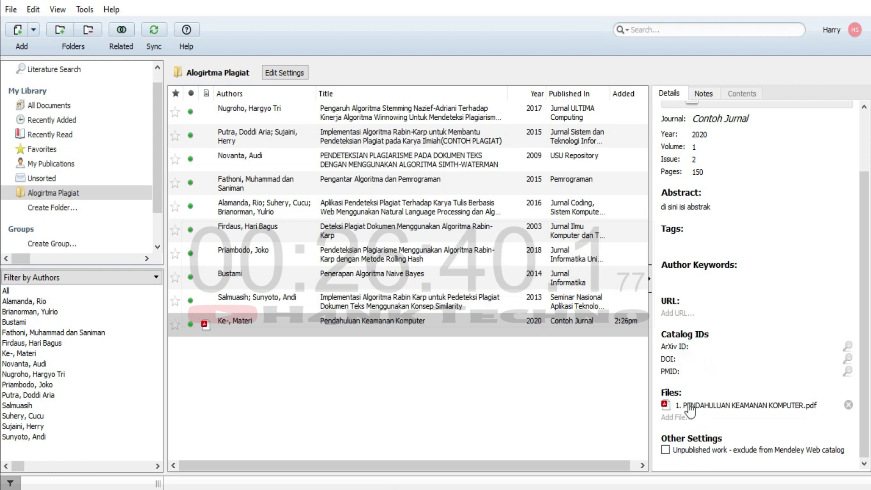
pyautogui.click(391, 335)
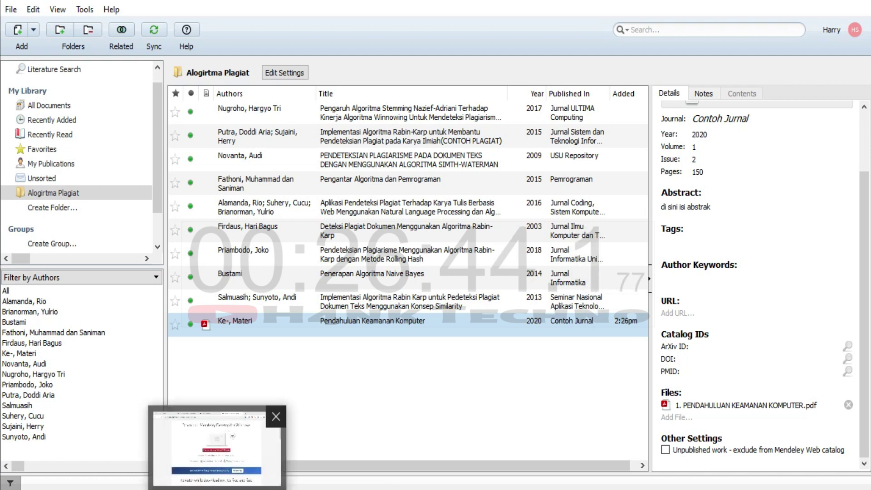
pyautogui.click(213, 443)
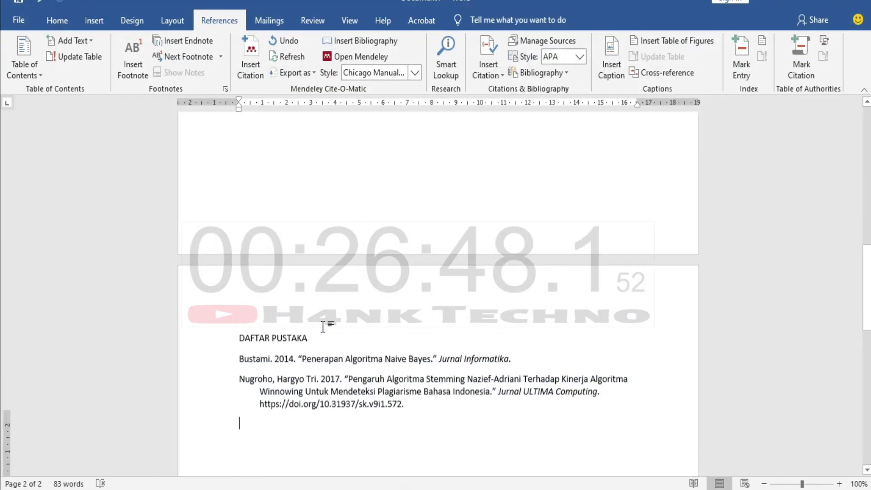
# Type 'Keamanan komputer' on a new line after (Nugroho 2017) and jump to Mendeley from Insert Citation.
pyautogui.hotkey('ctrl', 'Return')
pyautogui.scroll(5, 327, 327)
pyautogui.click(566, 266)
pyautogui.press('Return')
pyautogui.press('Return')
pyautogui.write('keamanan komp')
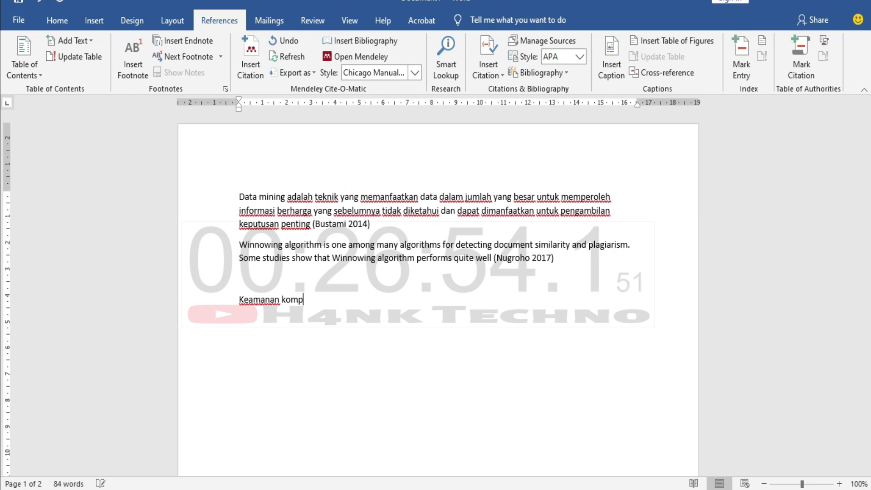
pyautogui.click(263, 58)
pyautogui.click(362, 342)
pyautogui.click(361, 341)
pyautogui.click(398, 343)
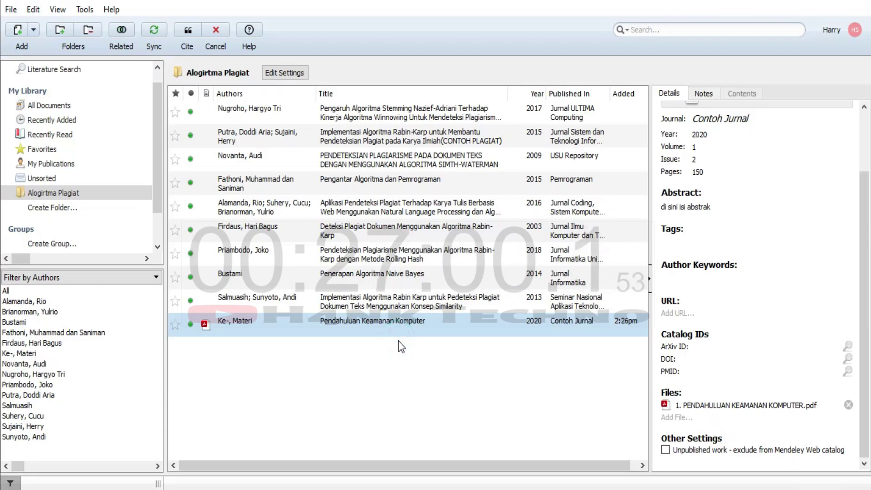
# Scroll through the Pendahuluan Keamanan Komputer PDF, then drag its entry into Word after 'Keamanan komputer'.
pyautogui.doubleClick(369, 322)
pyautogui.scroll(-4, 500, 318)
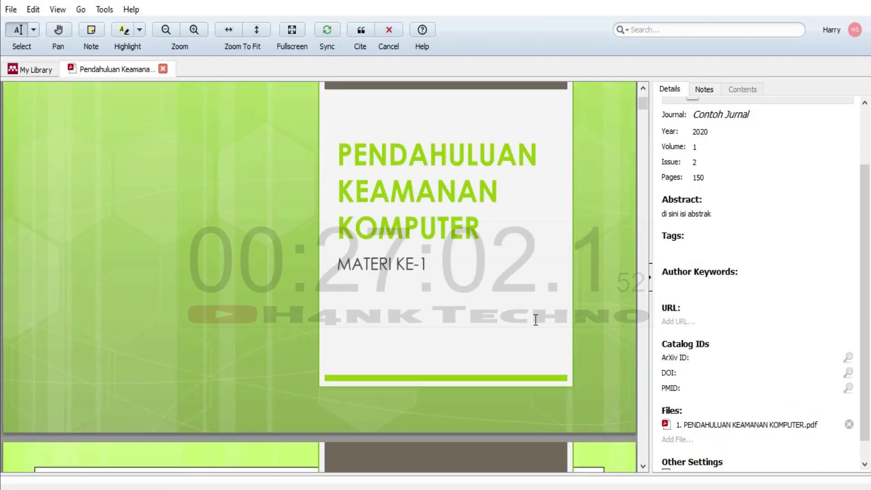
pyautogui.scroll(-3, 516, 323)
pyautogui.scroll(1, 517, 325)
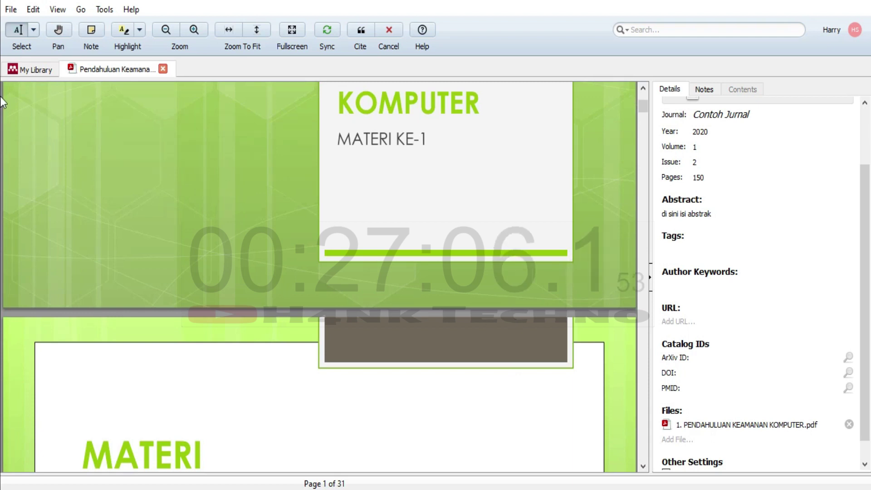
pyautogui.click(32, 71)
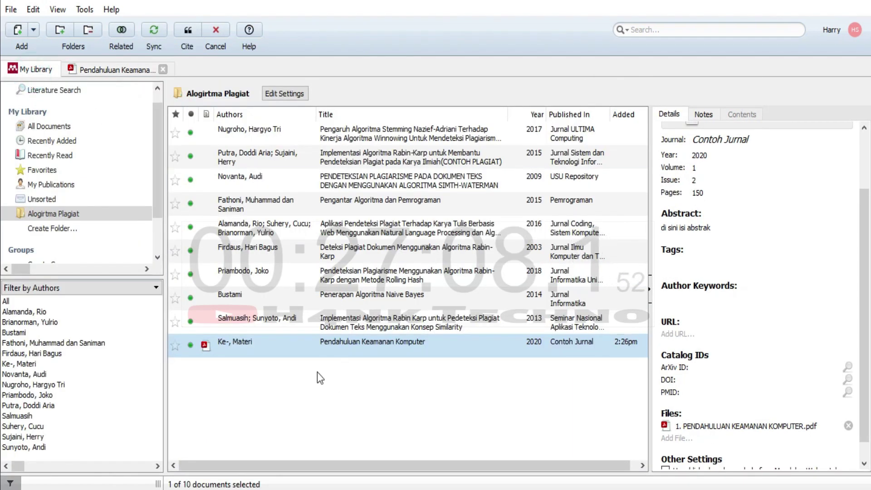
pyautogui.click(278, 346)
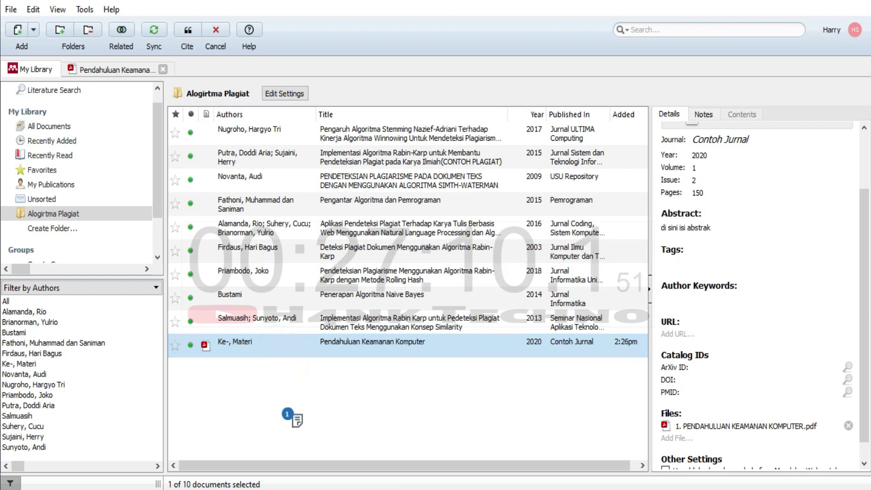
pyautogui.moveTo(278, 346); pyautogui.dragTo(333, 300)
pyautogui.click(334, 319)
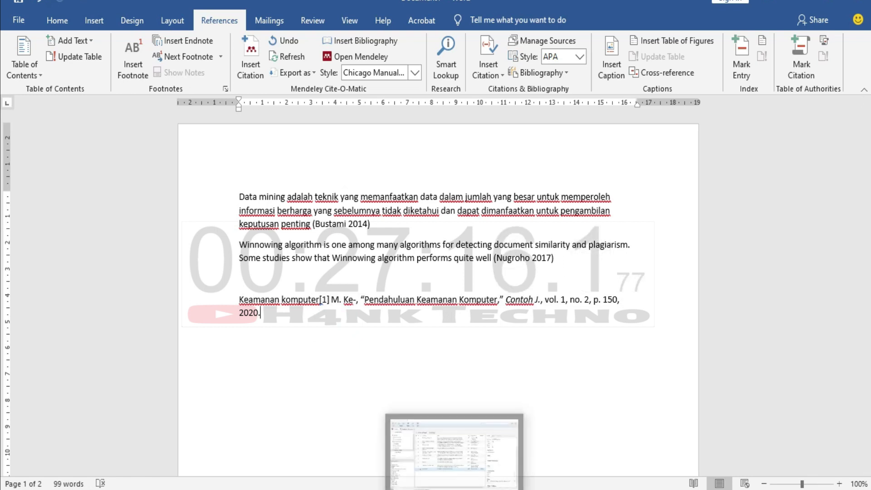
# Delete the full reference text pasted after 'Keamanan komputer' in Word.
pyautogui.click(333, 334)
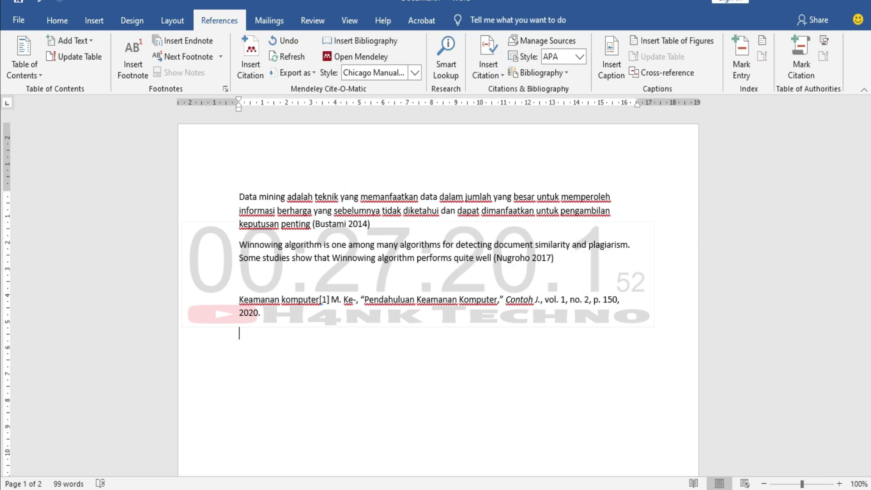
pyautogui.hotkey('alt', 'Tab')
pyautogui.click(385, 324)
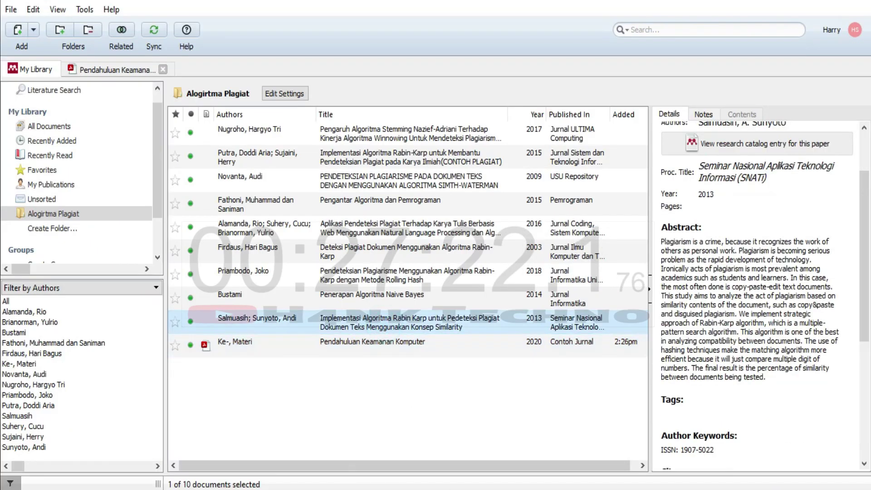
pyautogui.hotkey('alt', 'Tab')
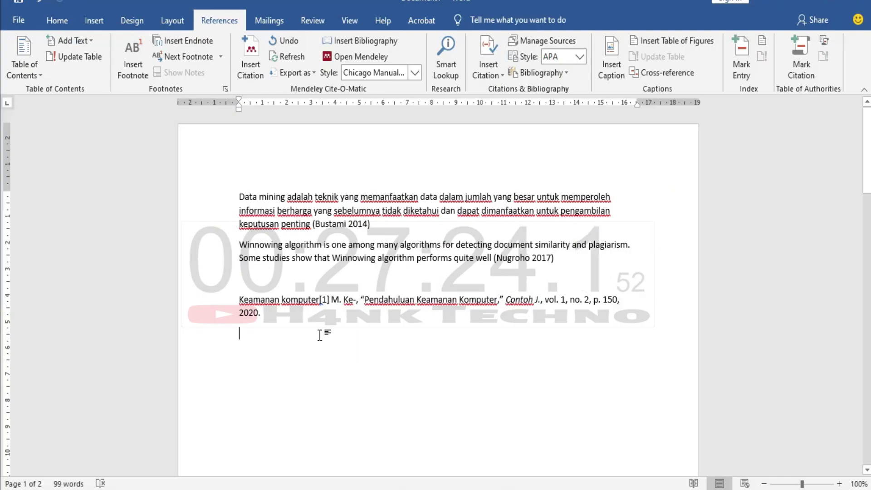
pyautogui.click(335, 334)
pyautogui.moveTo(335, 327); pyautogui.dragTo(321, 300)
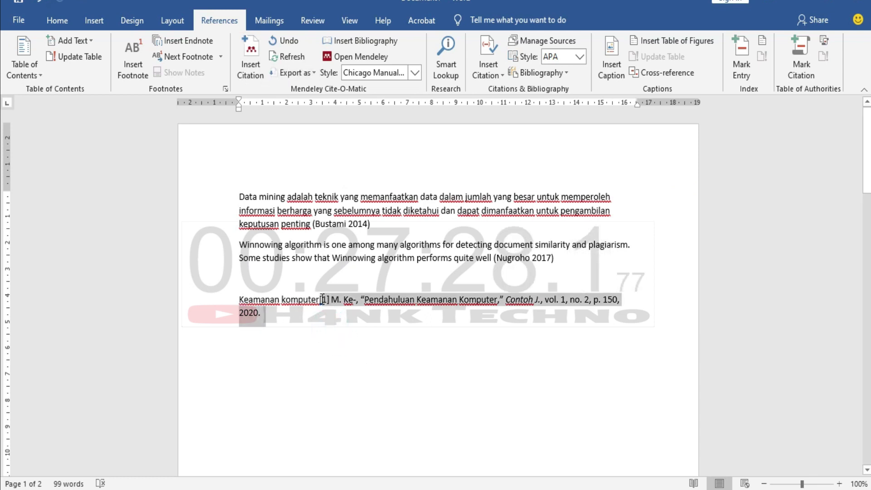
pyautogui.press('Delete')
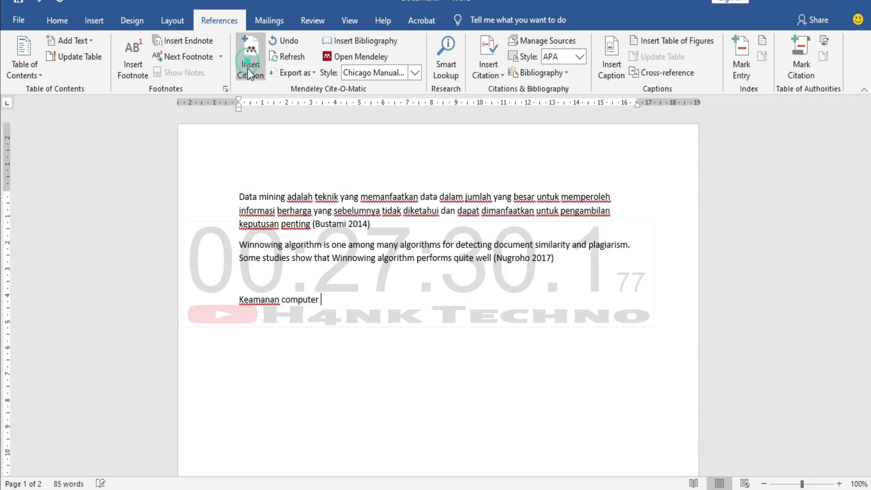
# From a Mendeley citation search, jump to the library and select Pendahuluan Keamanan Komputer.
pyautogui.click(247, 69)
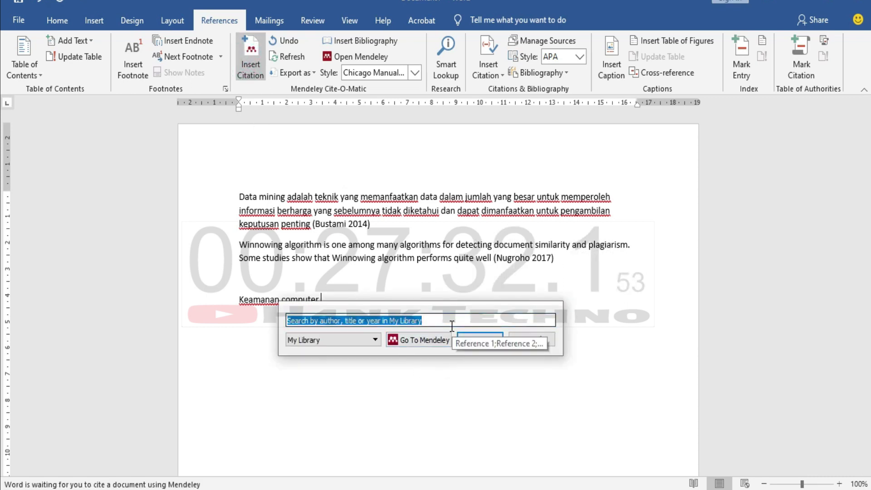
pyautogui.write('Kemana')
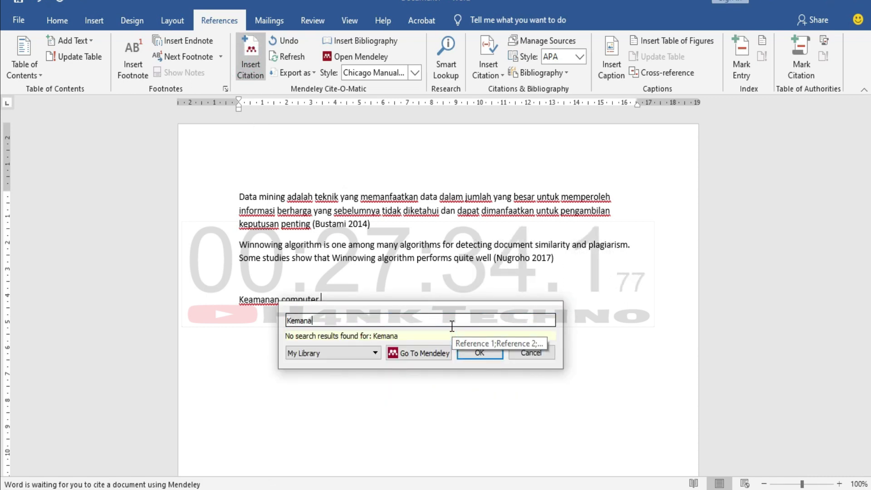
pyautogui.press('BackSpace')
pyautogui.press('BackSpace')
pyautogui.press('BackSpace')
pyautogui.press('BackSpace')
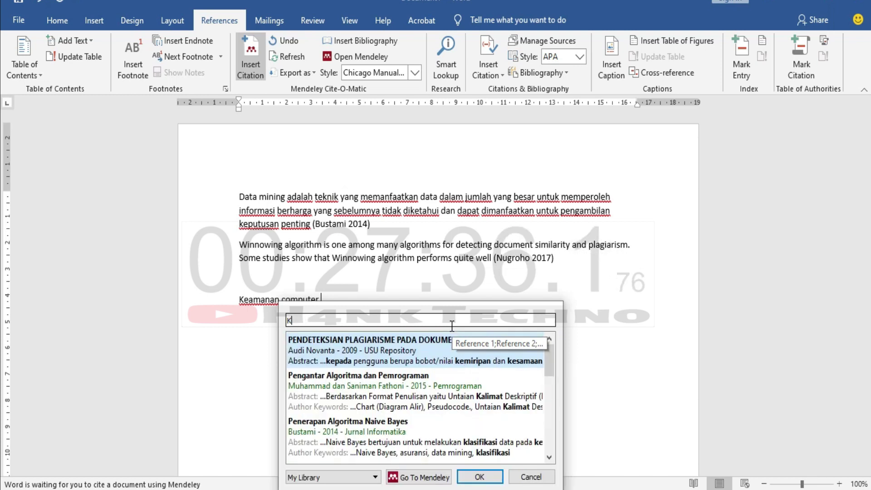
pyautogui.press('BackSpace')
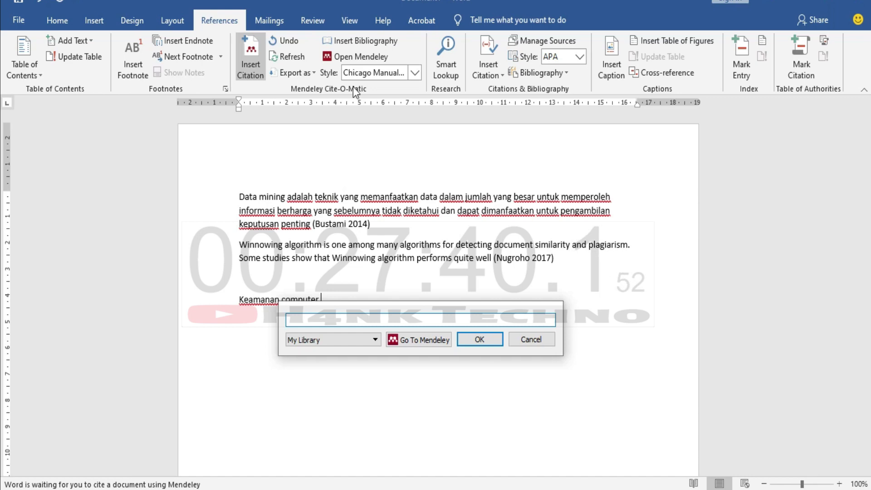
pyautogui.click(398, 345)
pyautogui.click(271, 342)
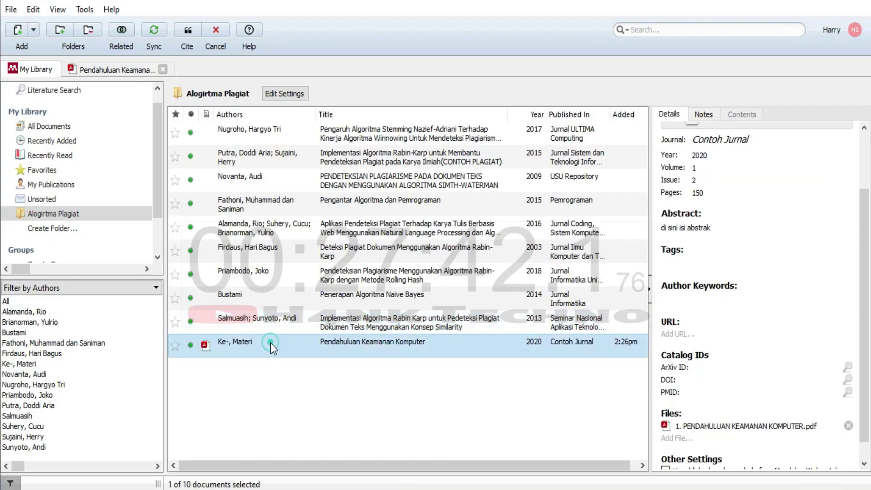
# Check the 'Ke-, Materi' author in Details, then search Word's Mendeley citations for 'Materi'.
pyautogui.rightClick(242, 354)
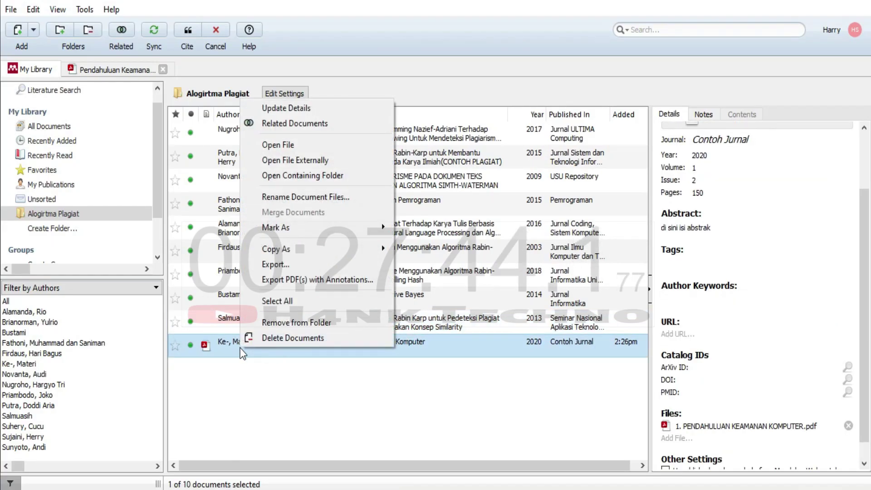
pyautogui.click(222, 346)
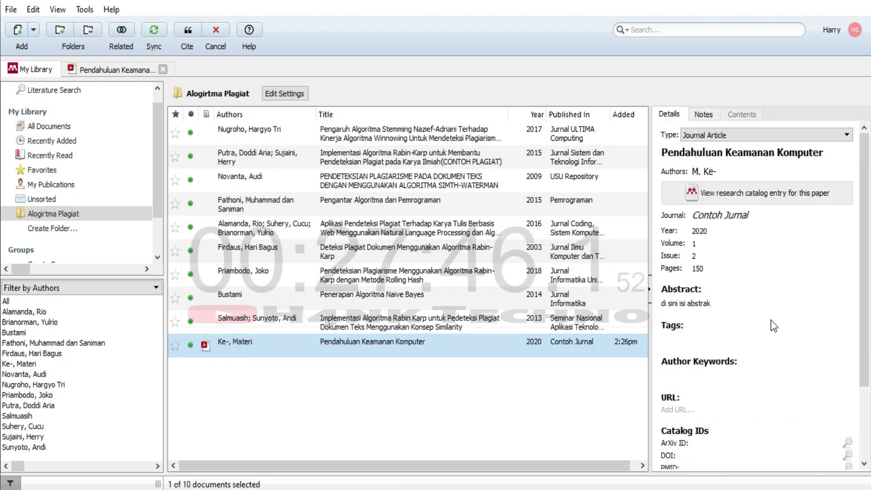
pyautogui.click(755, 171)
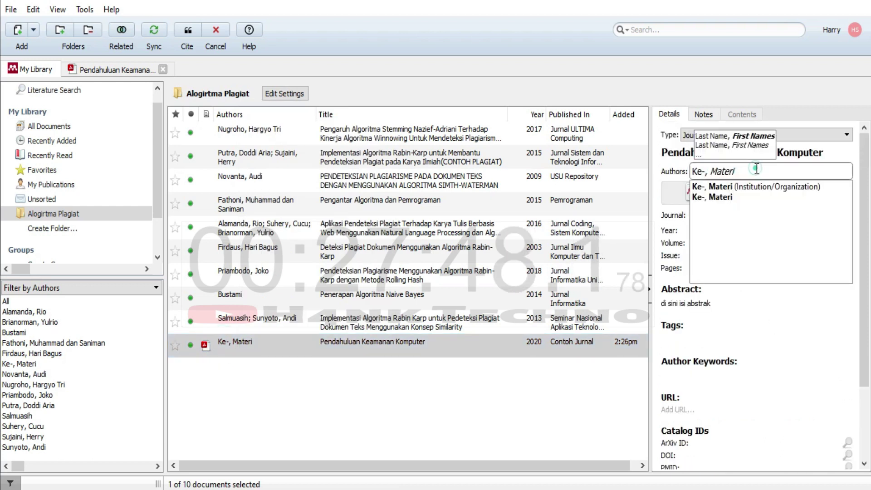
pyautogui.moveTo(756, 169); pyautogui.dragTo(713, 170)
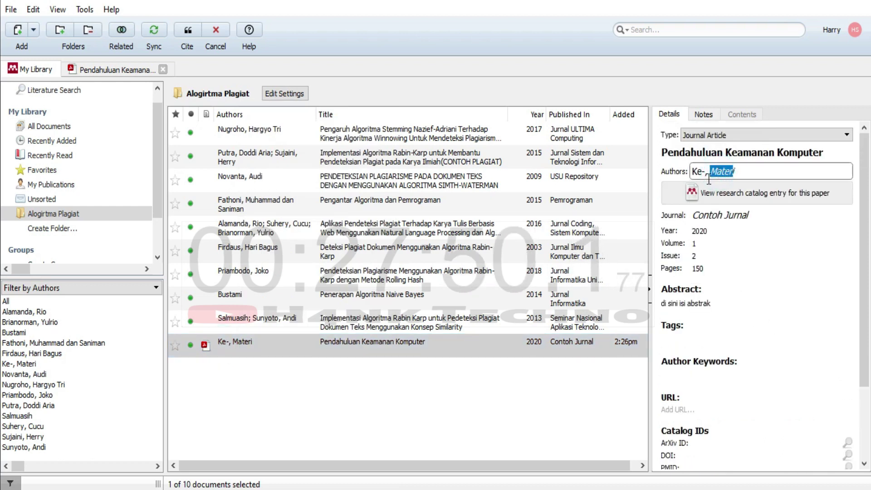
pyautogui.click(359, 488)
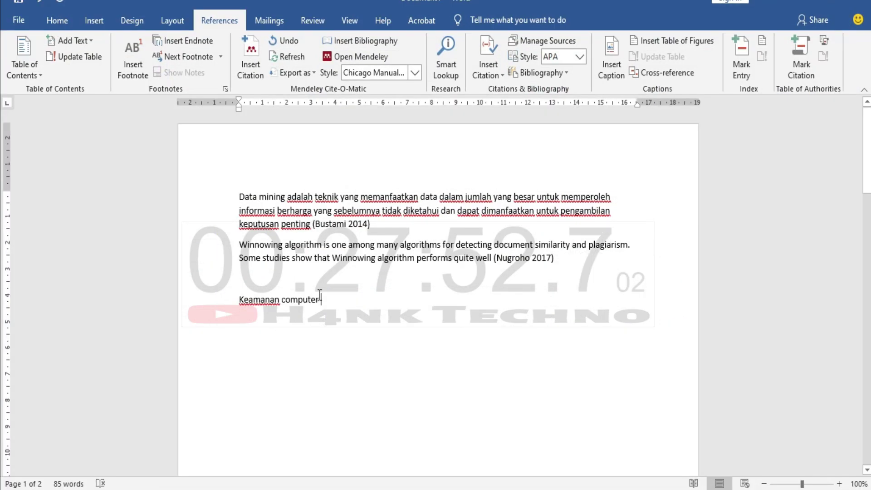
pyautogui.click(247, 52)
pyautogui.write('Materi')
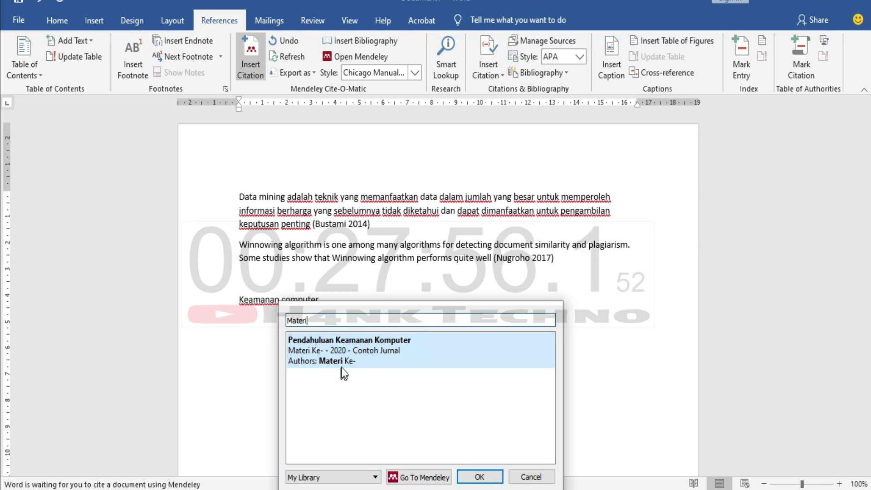
# Insert the Pendahuluan Keamanan Komputer citation (Ke- 2020) after 'Keamanan computer'.
pyautogui.click(336, 357)
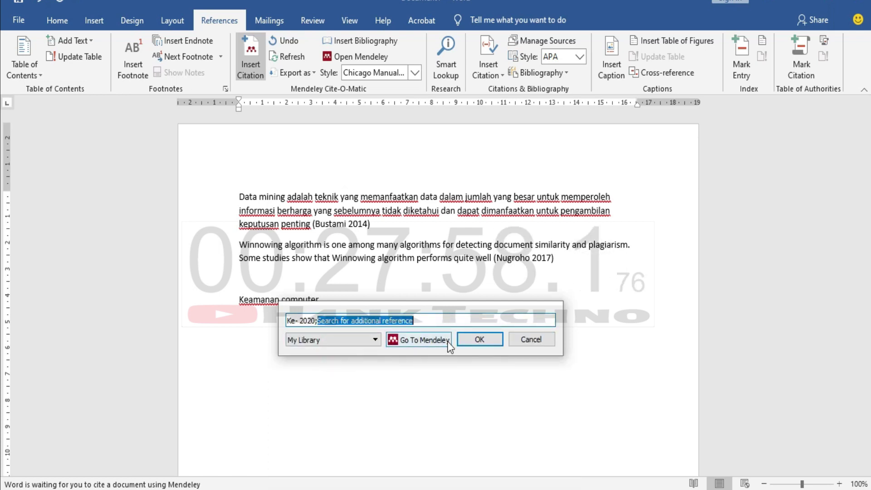
pyautogui.click(479, 339)
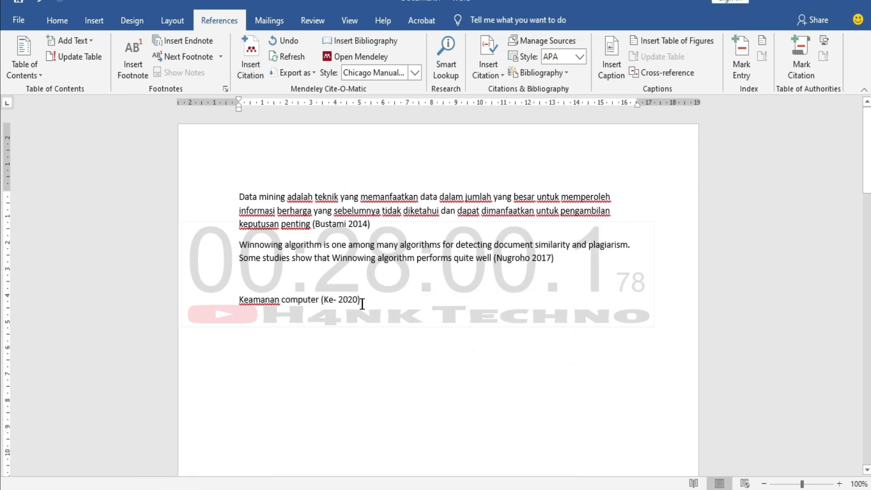
pyautogui.click(338, 301)
pyautogui.click(259, 301)
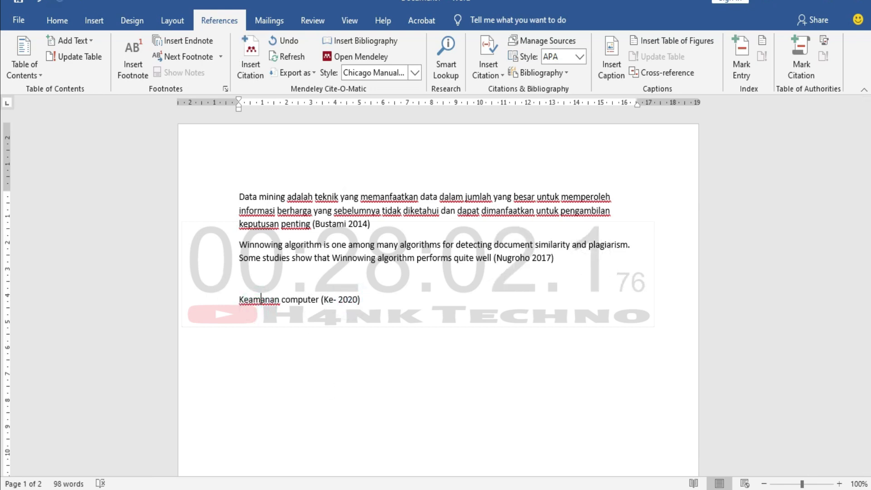
pyautogui.hotkey('alt', 'Tab')
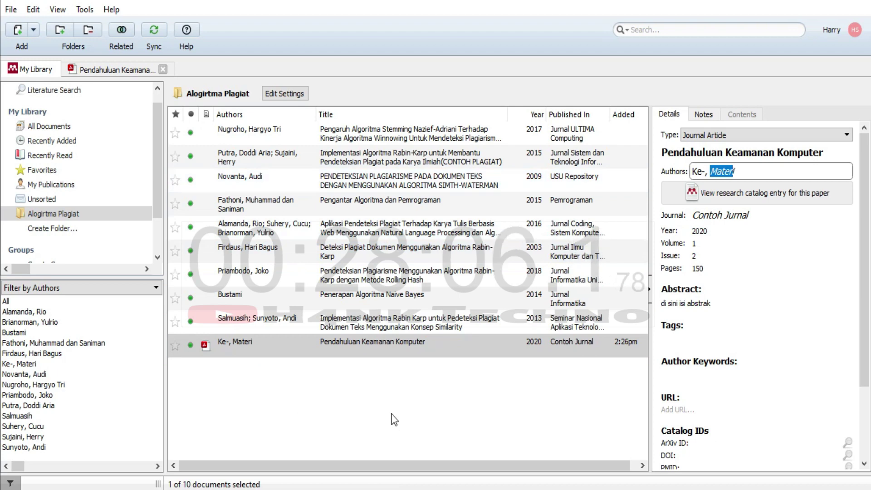
pyautogui.click(476, 434)
pyautogui.hotkey('alt', 'Tab')
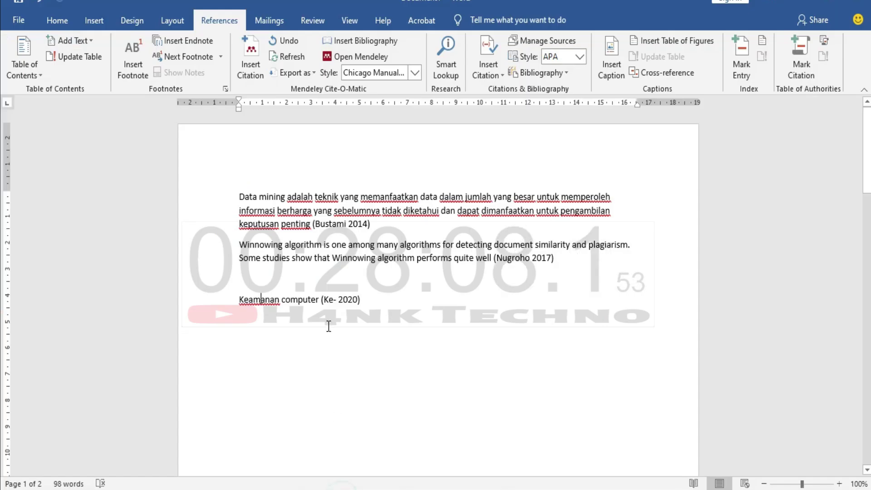
pyautogui.click(366, 298)
# Replace the old DAFTAR PUSTAKA entries with a regenerated bibliography listing all three references.
pyautogui.scroll(-10, 370, 359)
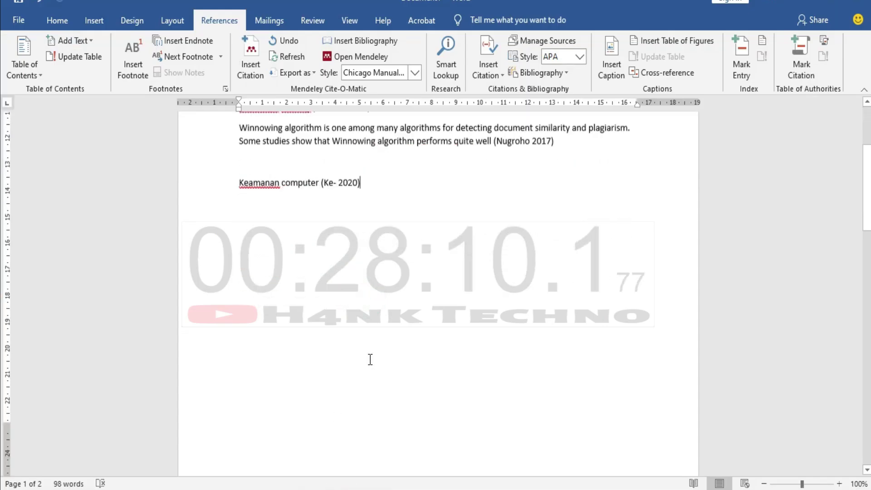
pyautogui.scroll(-7, 370, 359)
pyautogui.scroll(3, 439, 259)
pyautogui.moveTo(440, 298); pyautogui.dragTo(203, 236)
pyautogui.press('Delete')
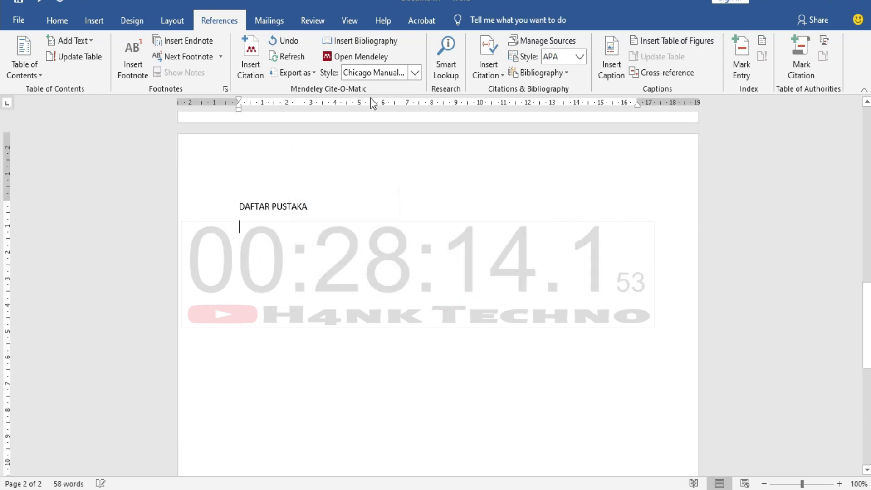
pyautogui.click(379, 41)
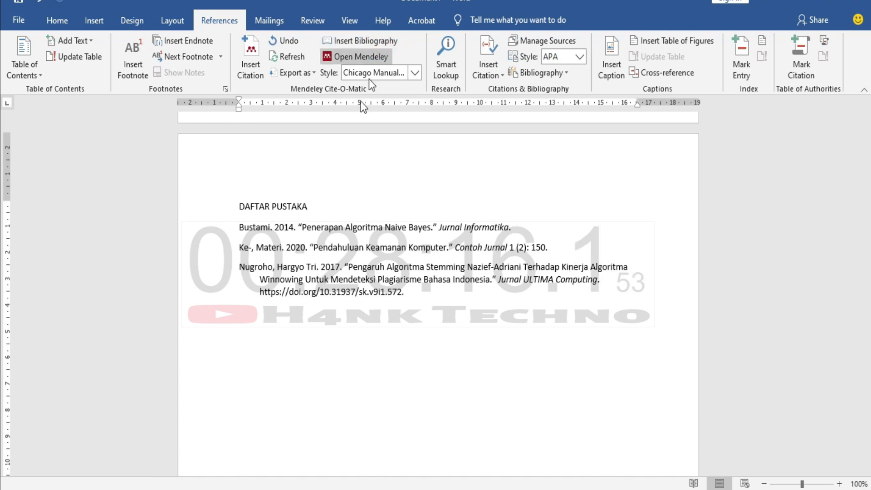
pyautogui.click(391, 289)
pyautogui.click(287, 248)
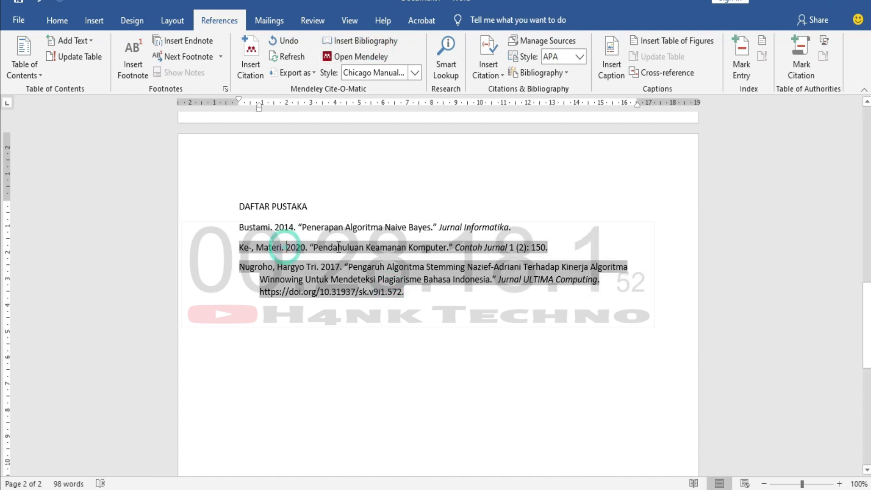
pyautogui.click(327, 363)
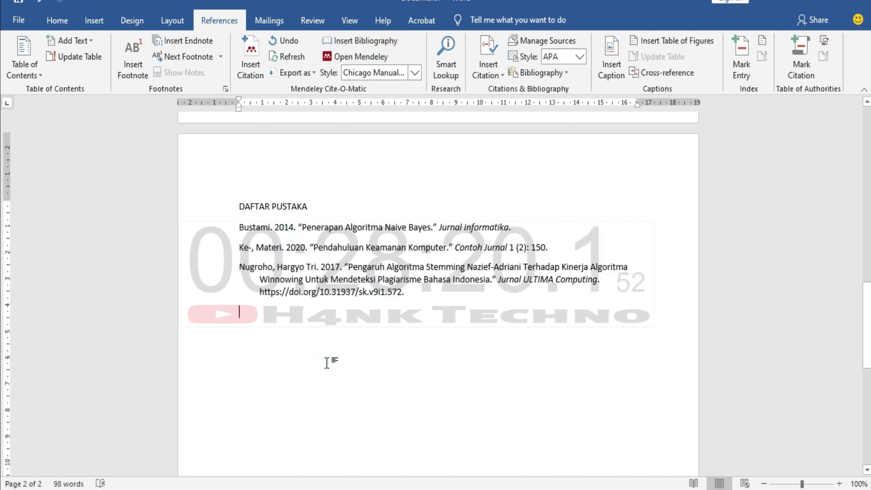